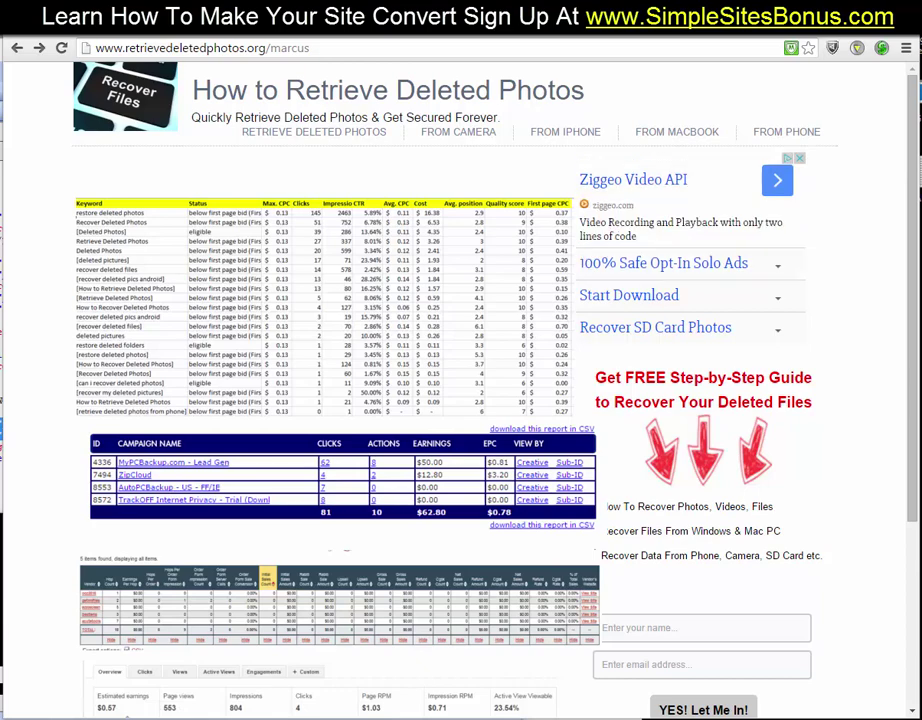
- Examine the campaign reports on the page alongside the Notepad traffic and cost figures, highlighting the effective EPC line
scroll(293, 596, "down", 3)
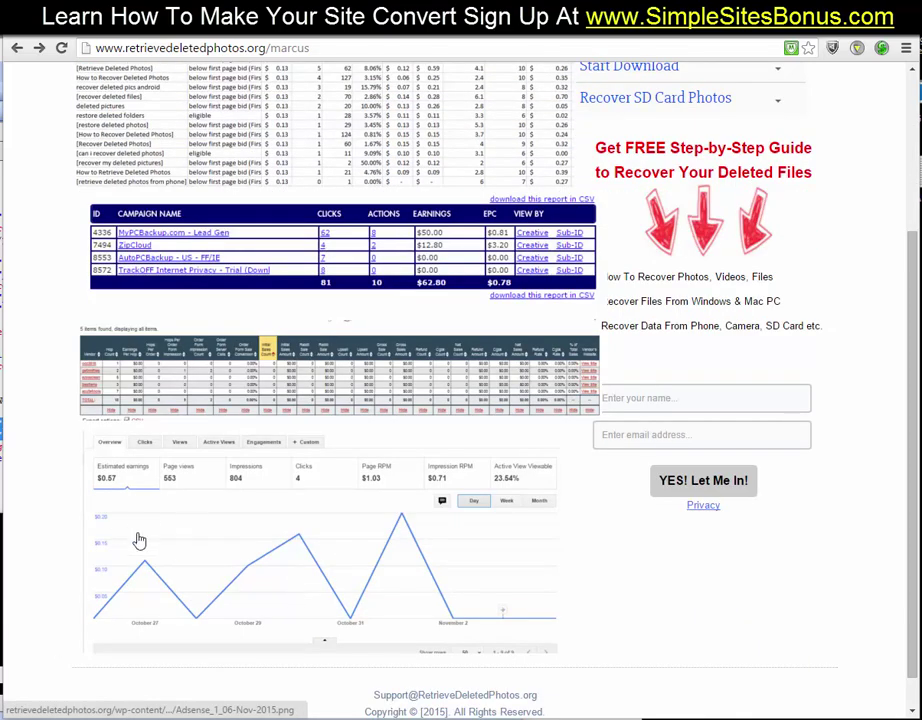
scroll(212, 525, "up", 3)
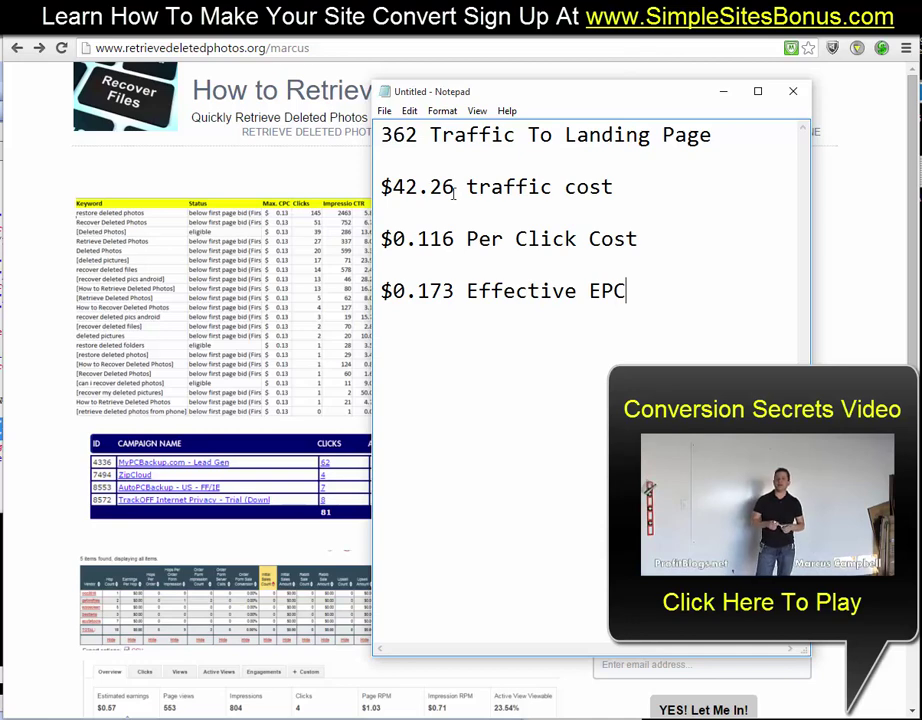
left_click_drag(493, 92, 563, 106)
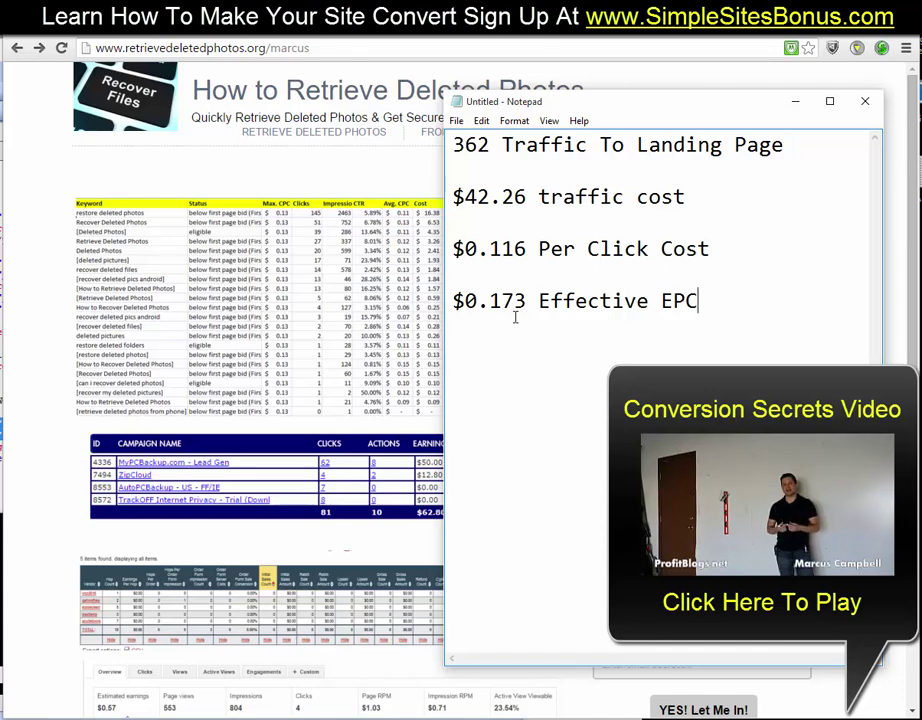
left_click_drag(560, 101, 660, 107)
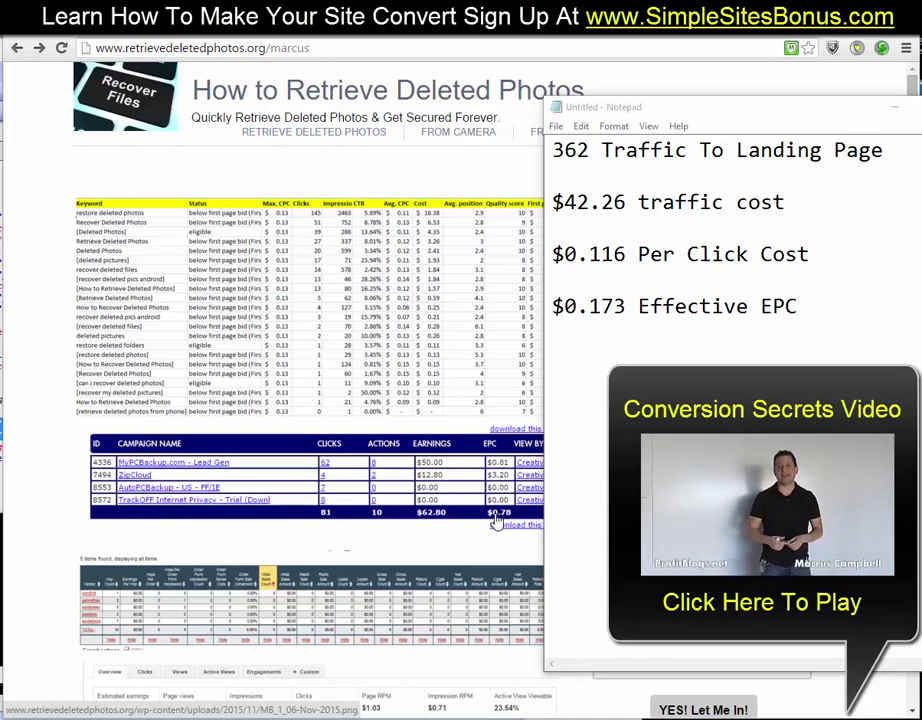
left_click_drag(800, 306, 552, 306)
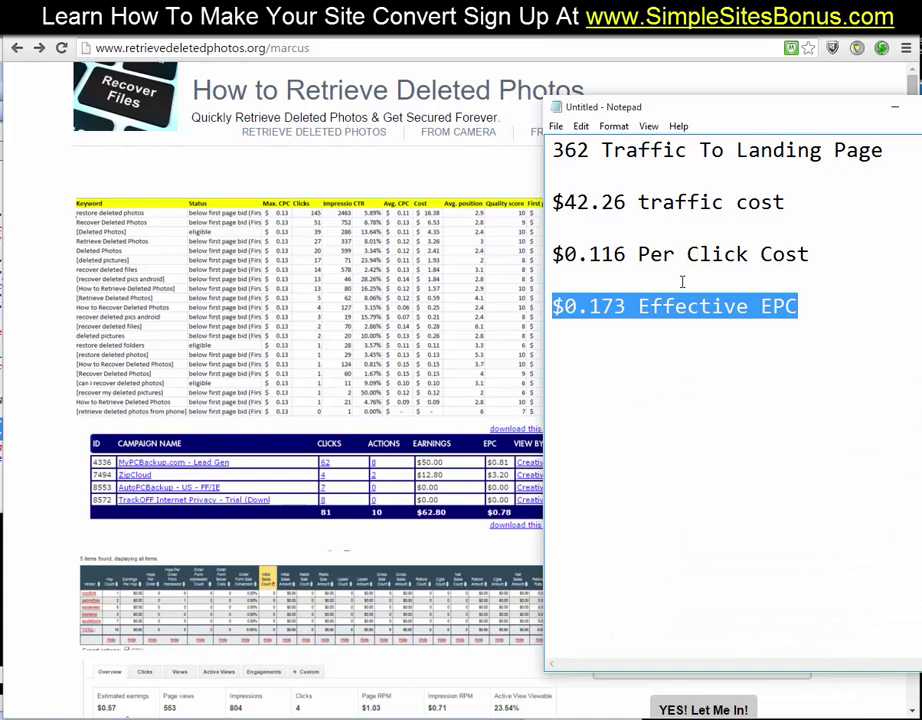
left_click(663, 353)
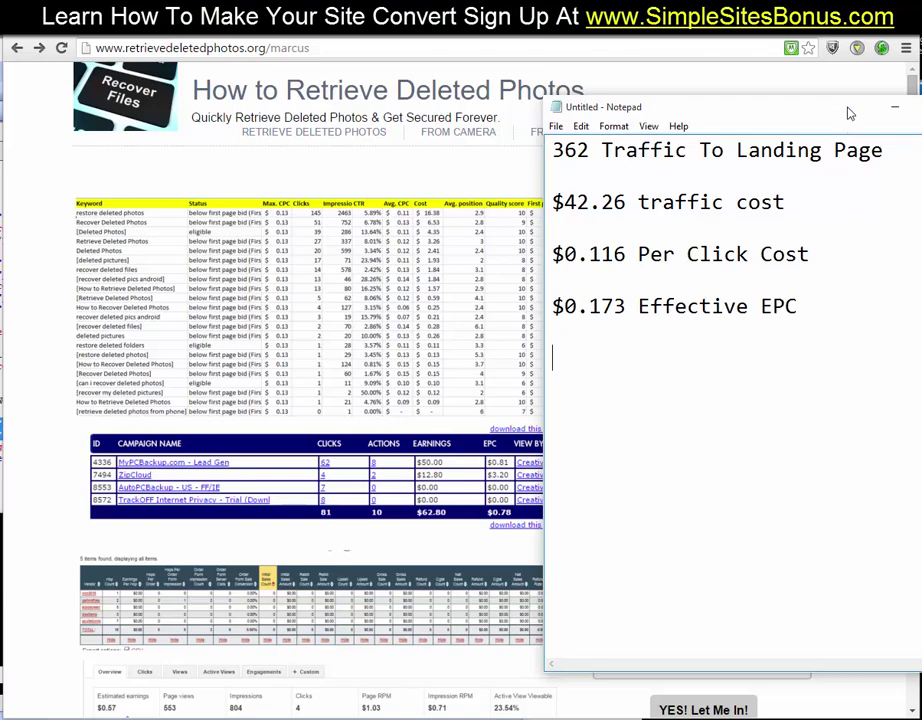
left_click_drag(849, 113, 0, 98)
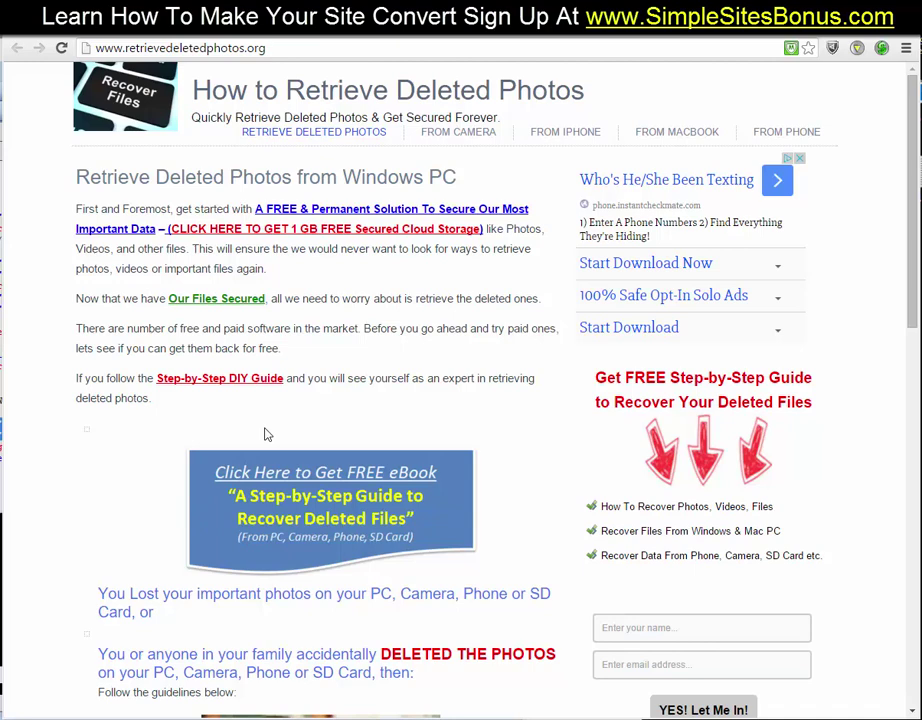
- Open the free eBook opt-in popup on the front page and dismiss it
left_click(288, 466)
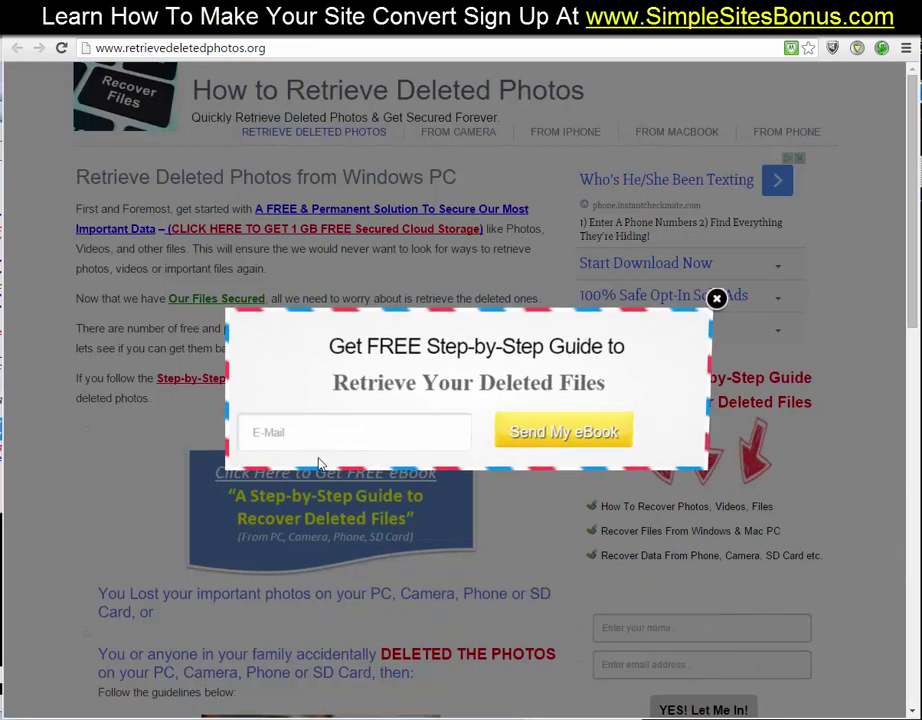
left_click(721, 297)
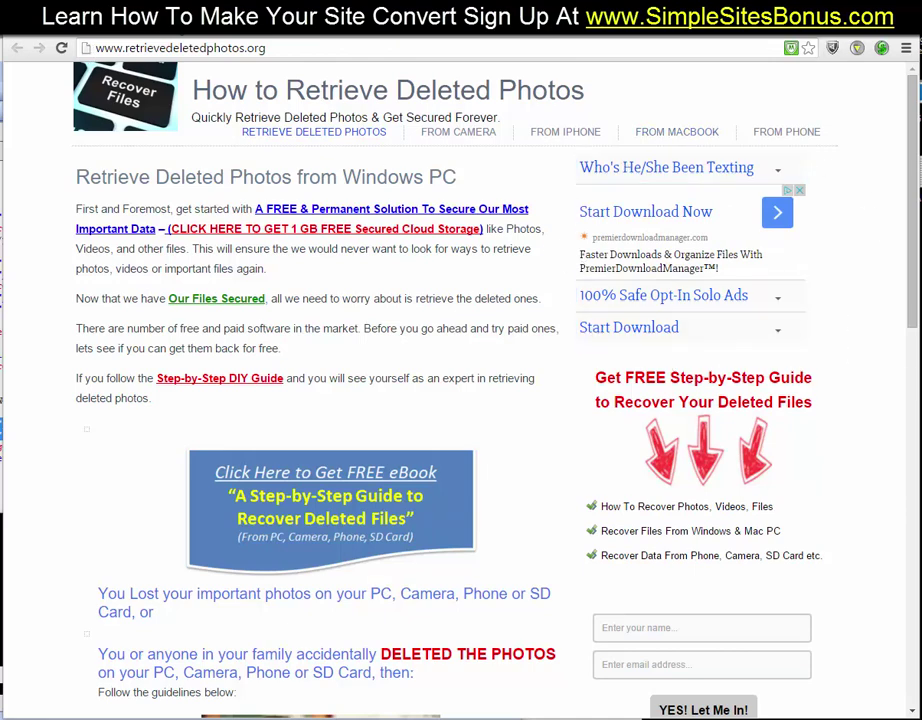
- Compare the keyword, affiliate and AdSense reports on the marcus page with the site's front page
left_click(38, 47)
scroll(294, 567, "down", 3)
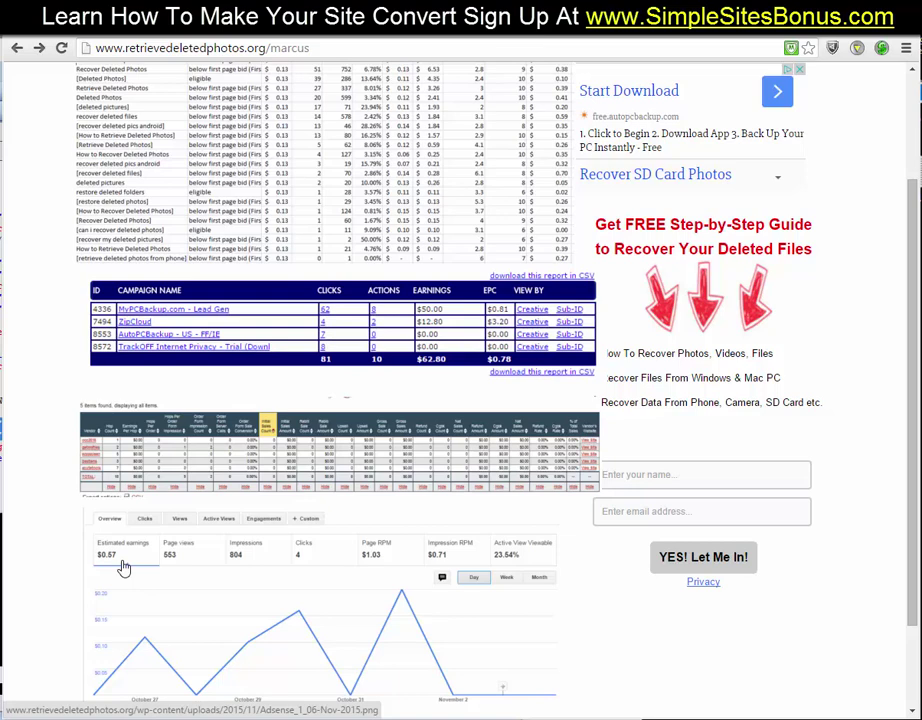
key("ctrl+Tab")
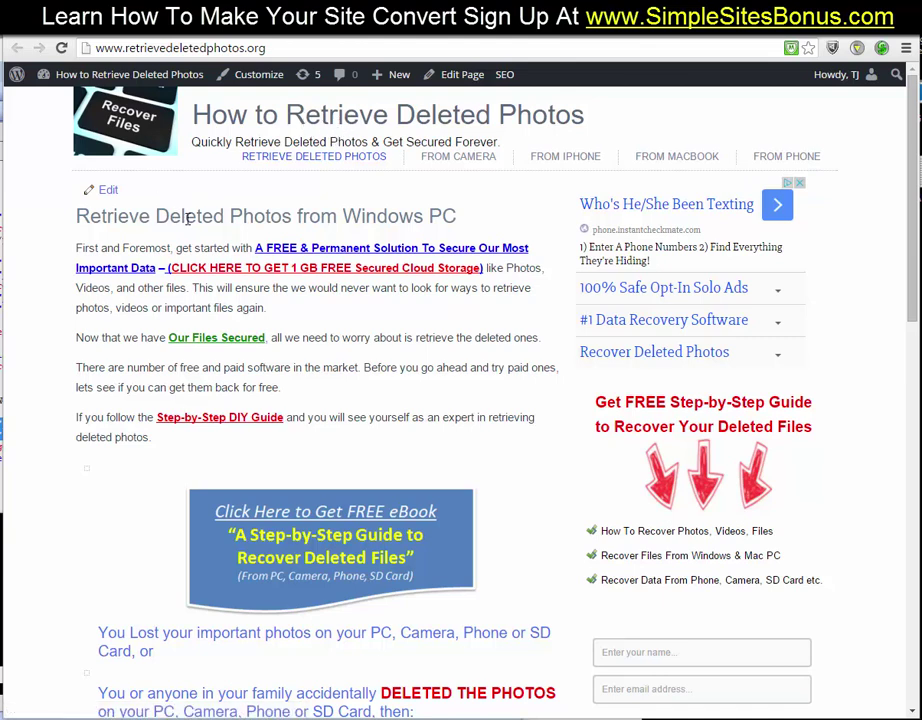
mouse_move(86, 84)
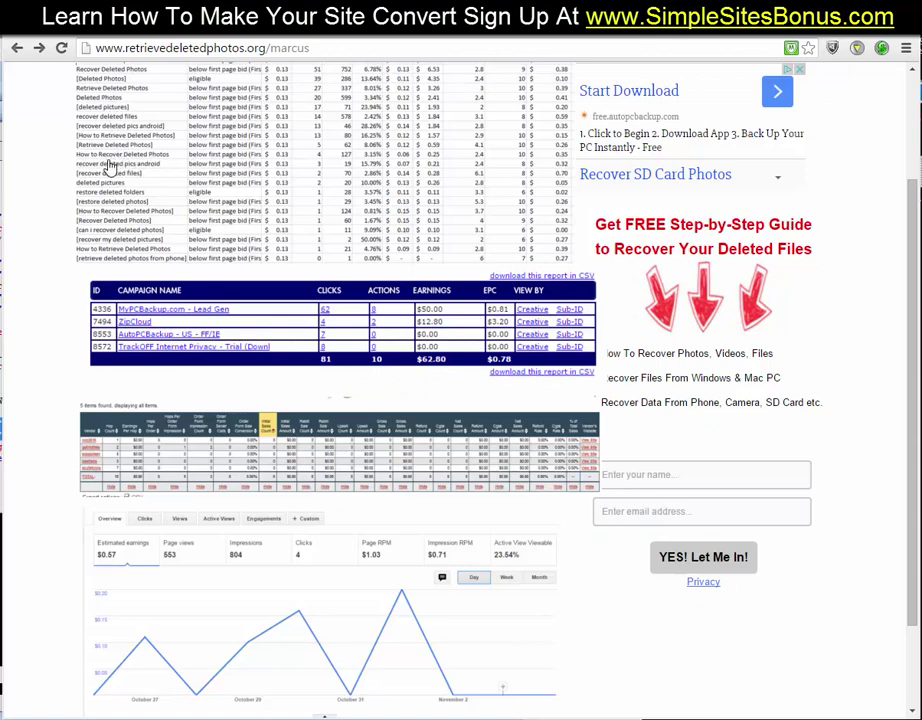
scroll(115, 170, "up", 1)
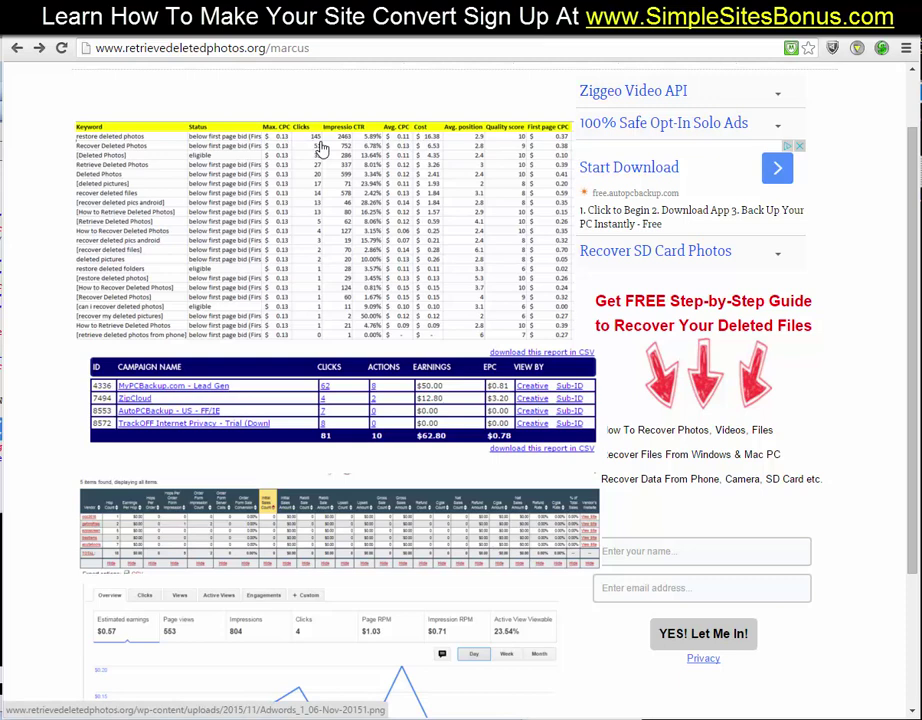
- Open the site's WordPress dashboard and its list of all pages
left_click(195, 30)
left_click(110, 74)
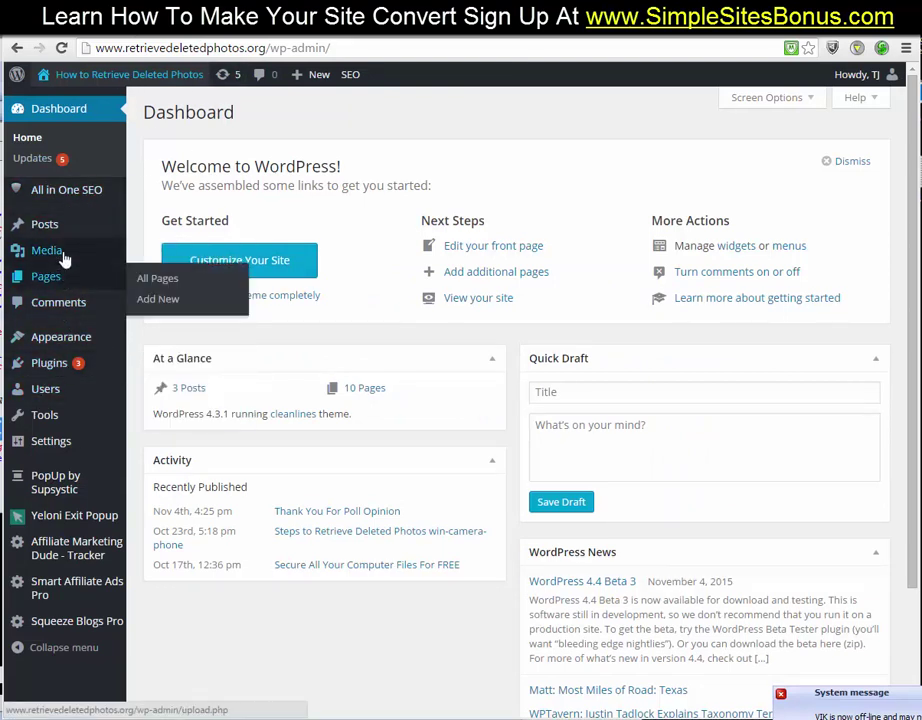
mouse_move(58, 282)
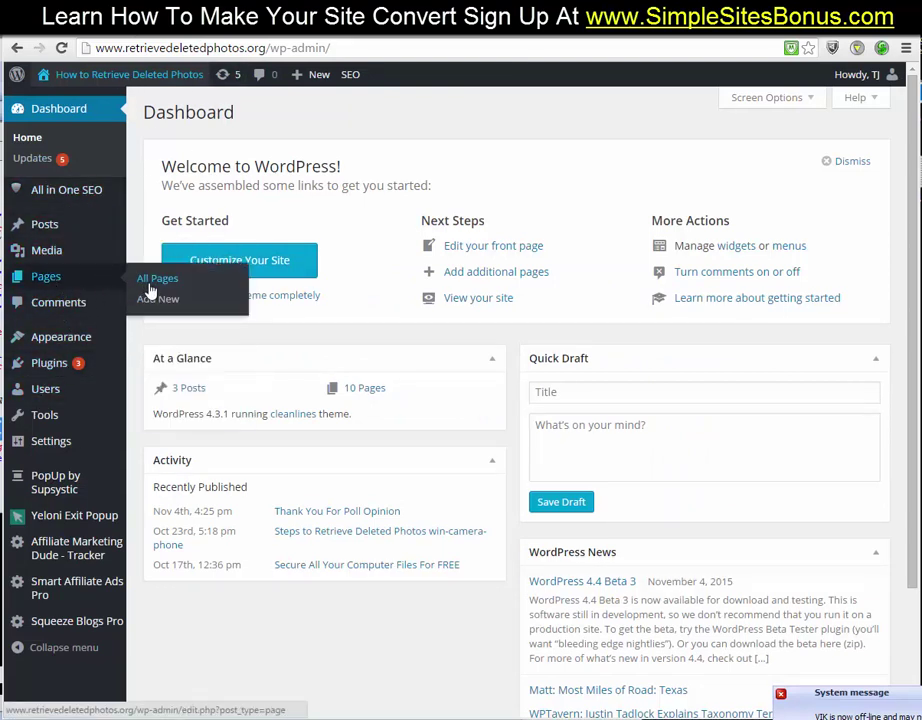
left_click(148, 75)
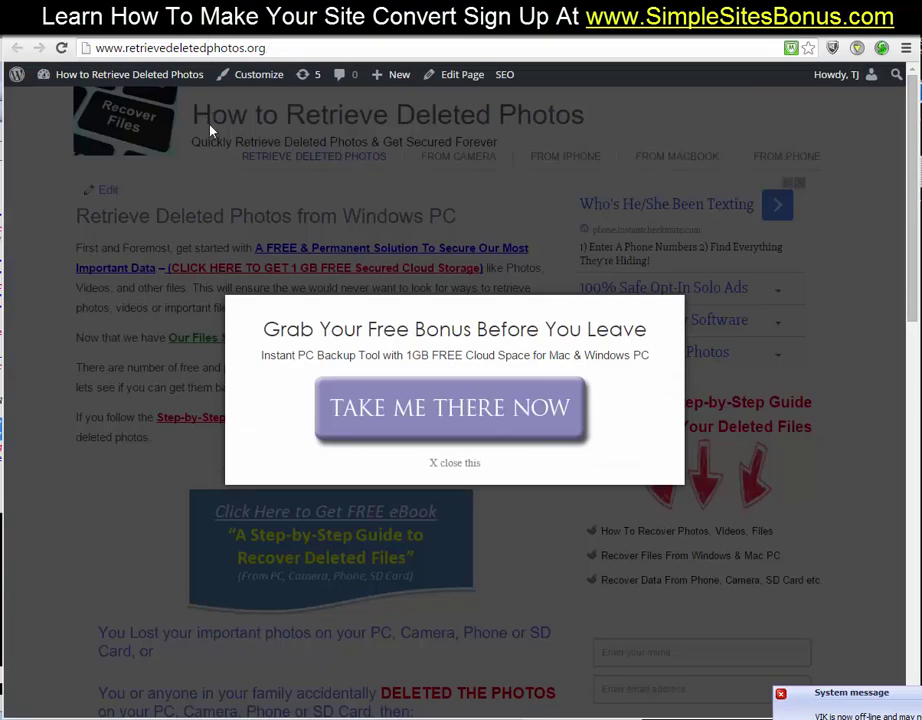
- Dismiss the exit popup on the live site and open the Retrieve Deleted Photos front page for editing
left_click(470, 464)
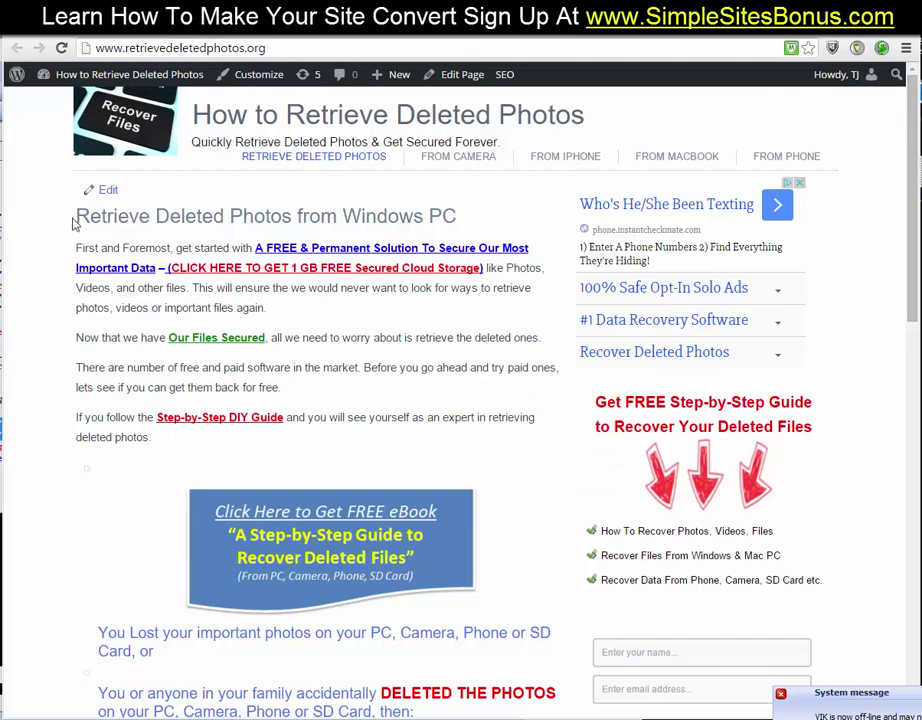
left_click(37, 28)
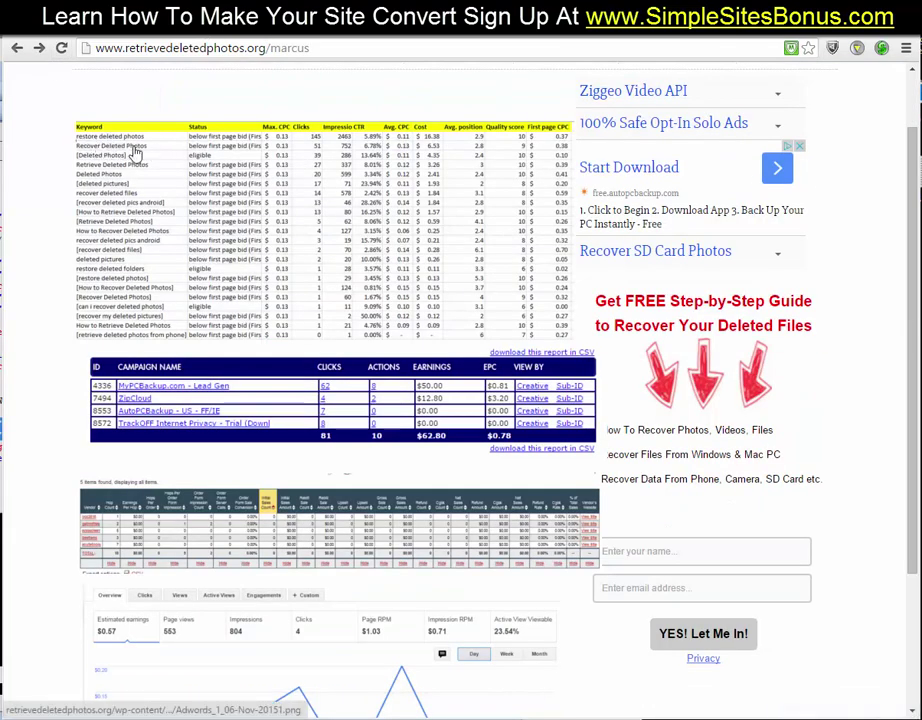
left_click(100, 28)
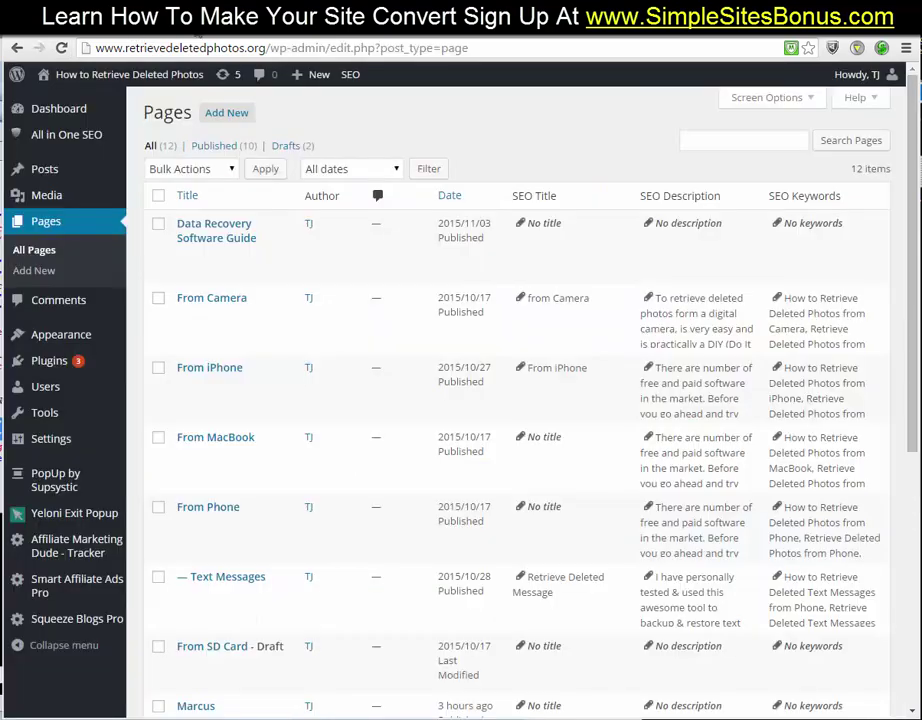
scroll(350, 401, "down", 5)
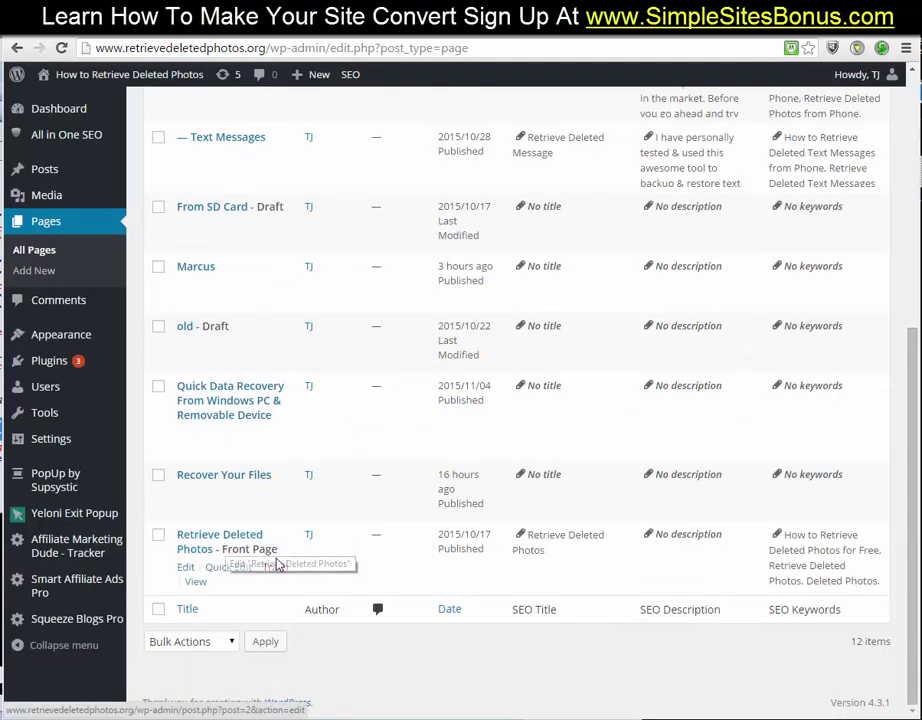
left_click(185, 567)
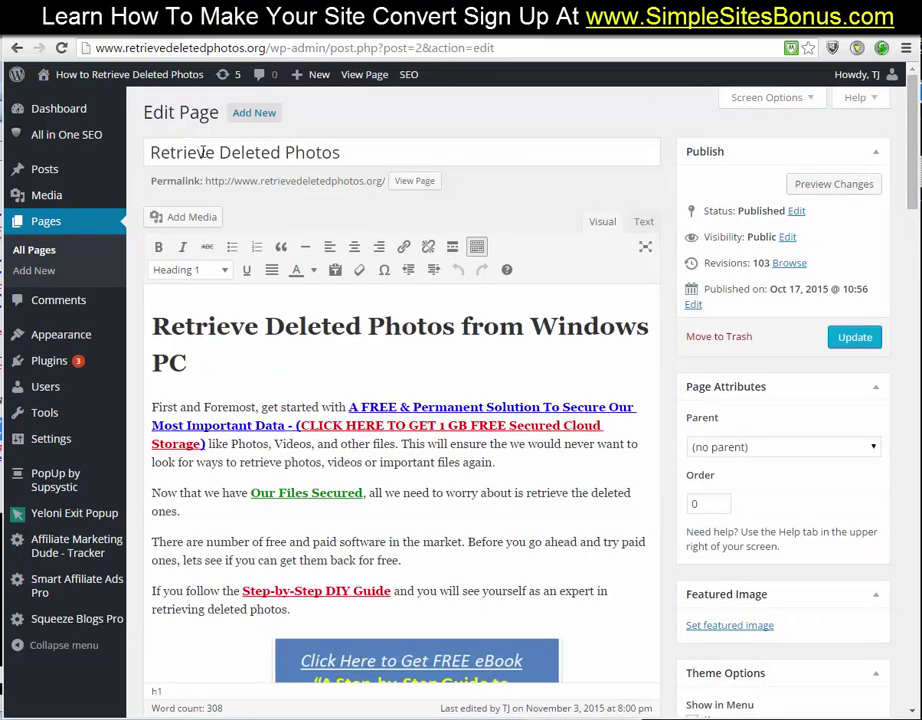
- Change the page title to "Restore Your Deleted Photos Fast"
left_click_drag(214, 151, 152, 140)
type("Rest")
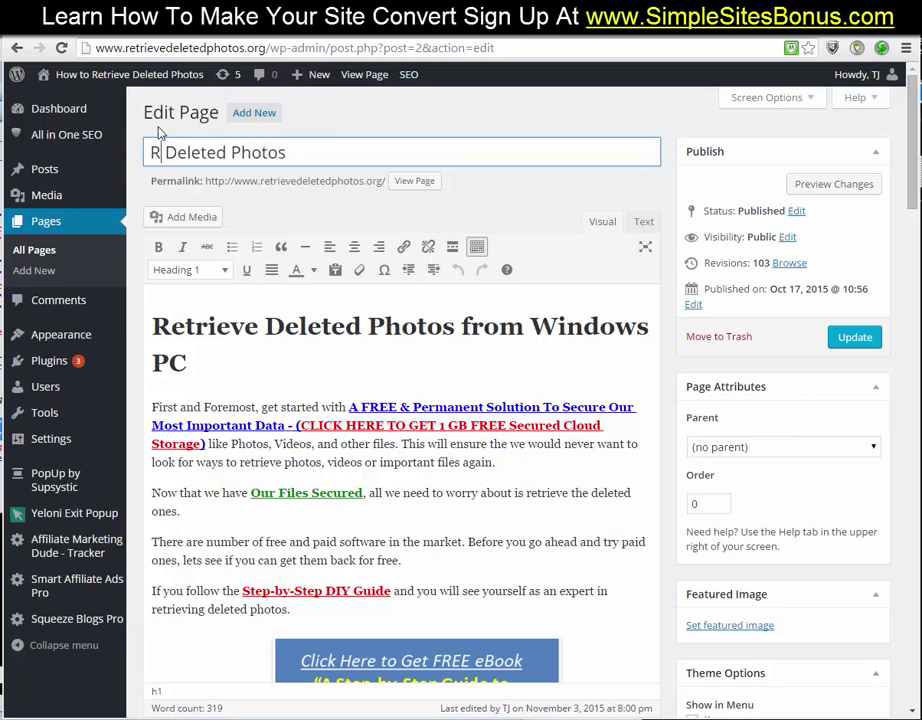
type("ore Your")
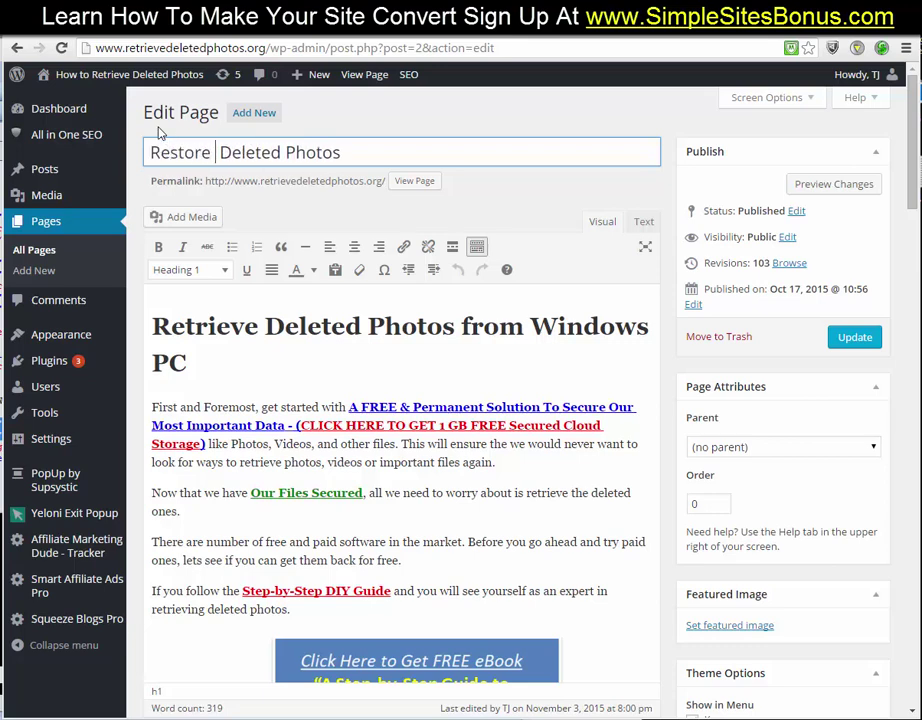
left_click(397, 156)
type("Fast")
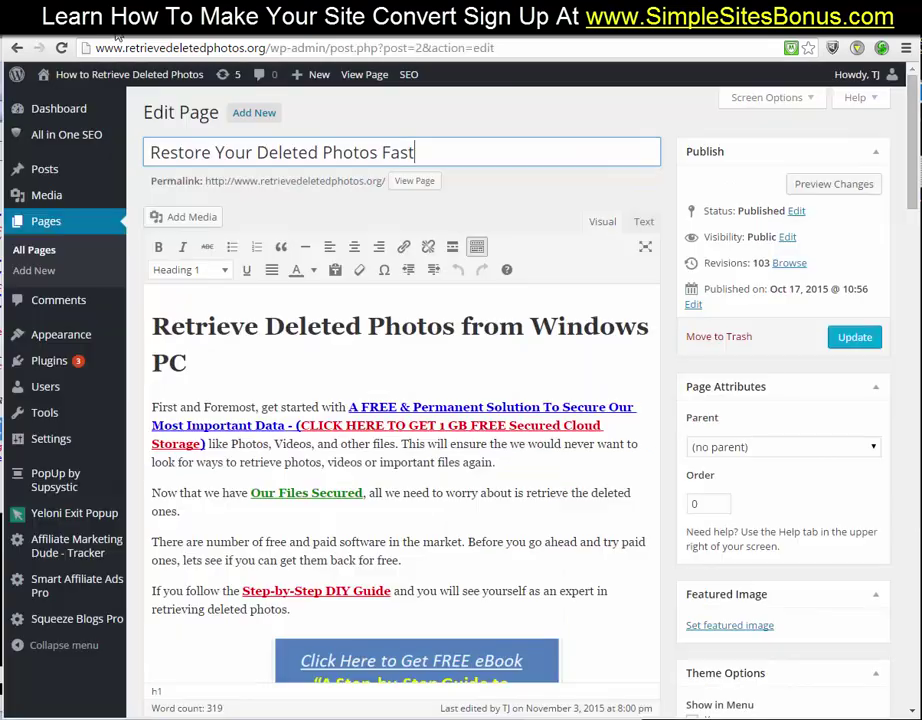
- Change the main heading in the page body to "How To Recover Deleted Photos" and update the published page
left_click(117, 36)
mouse_move(123, 84)
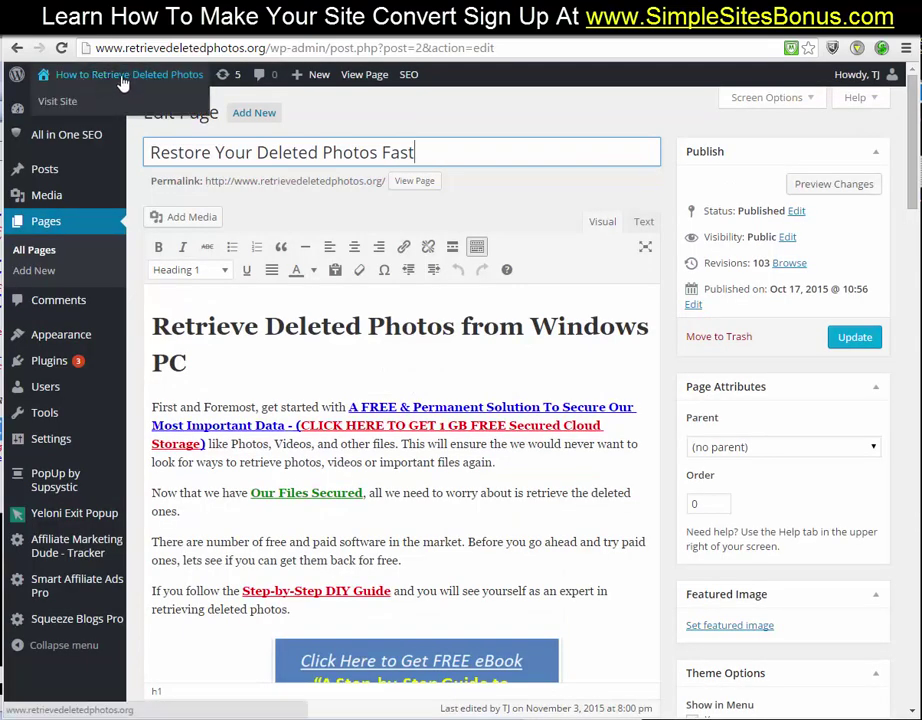
left_click_drag(211, 152, 152, 161)
left_click_drag(258, 326, 137, 328)
type("Recover")
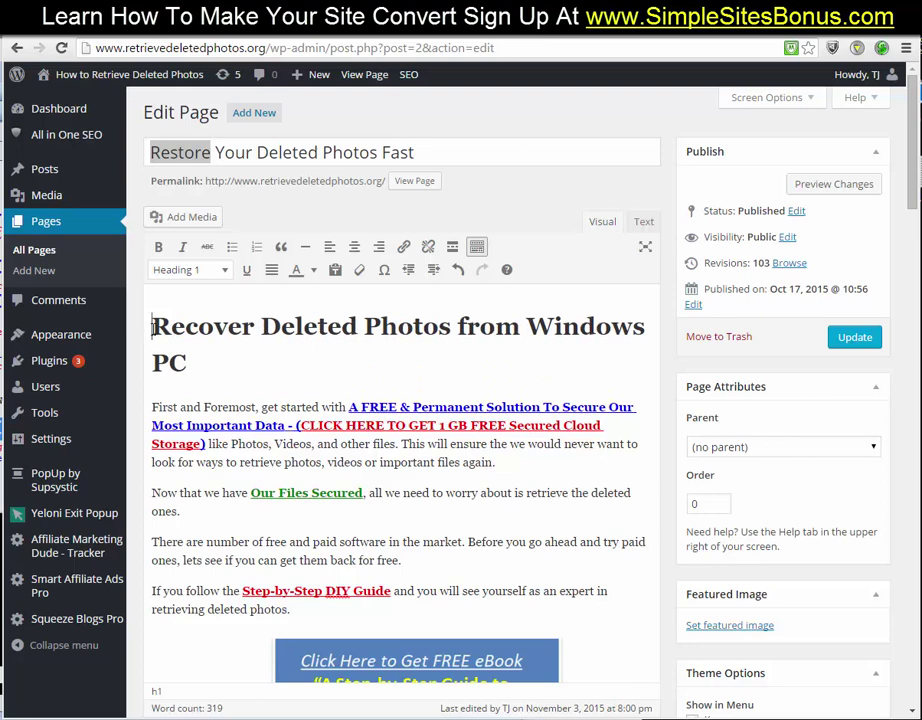
left_click(152, 326)
type("How To")
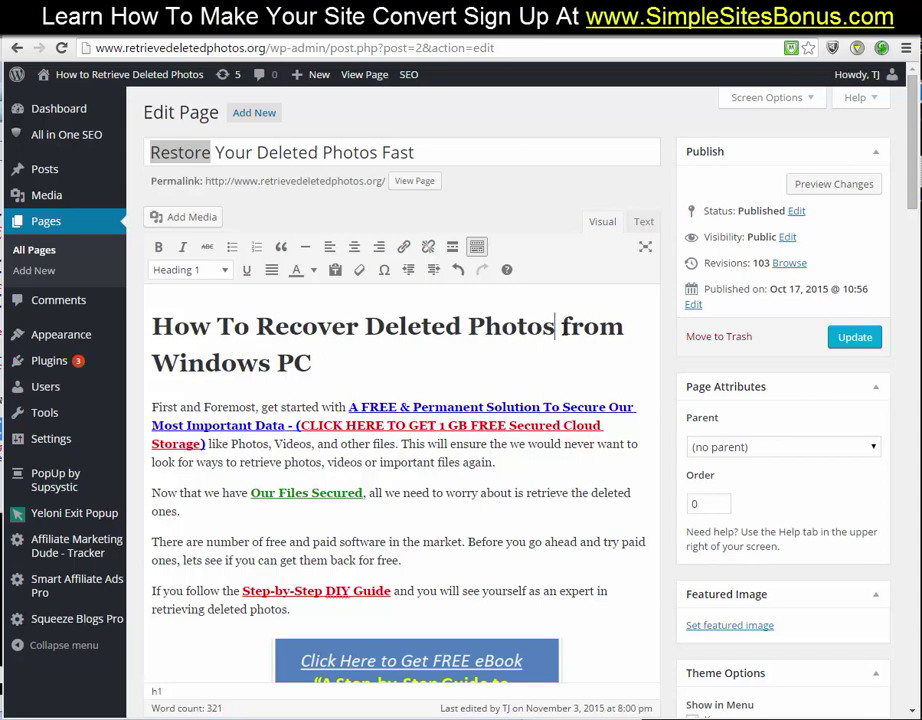
left_click_drag(556, 326, 609, 354)
key("BackSpace")
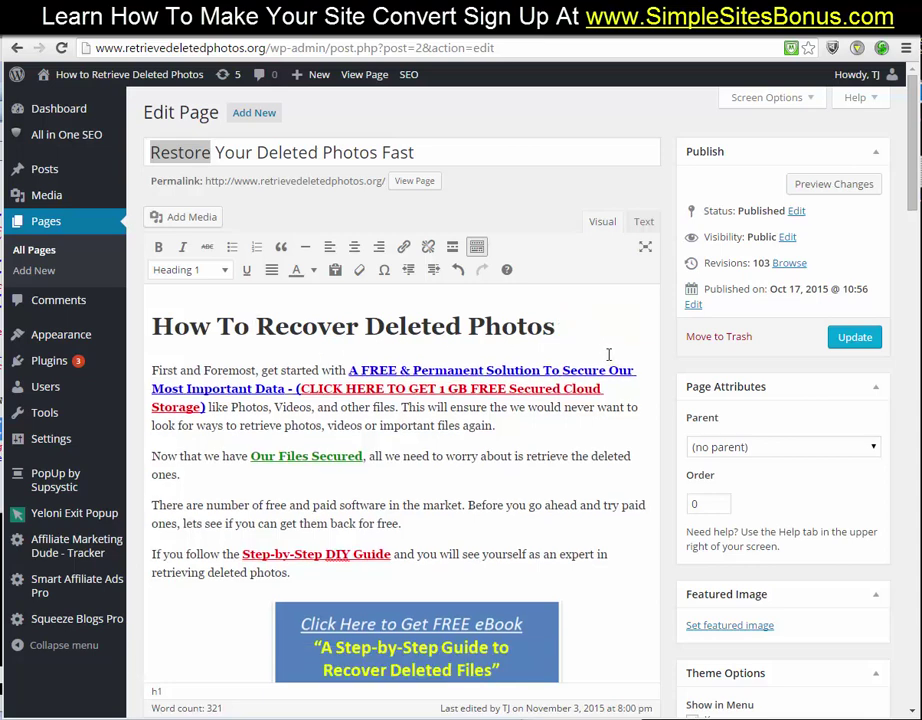
left_click(862, 343)
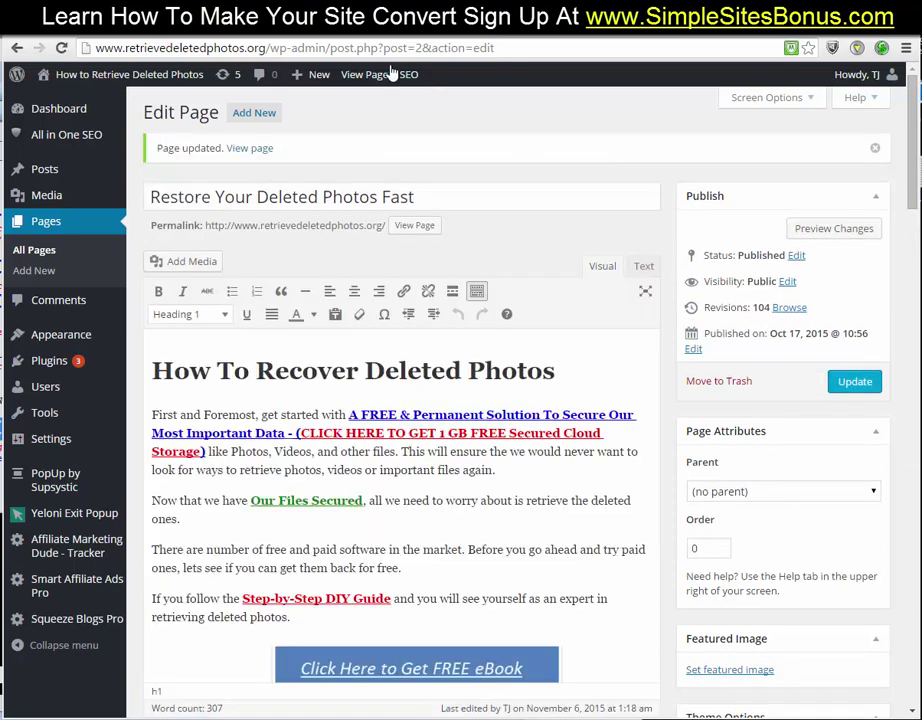
left_click(203, 37)
right_click(57, 235)
left_click(137, 278)
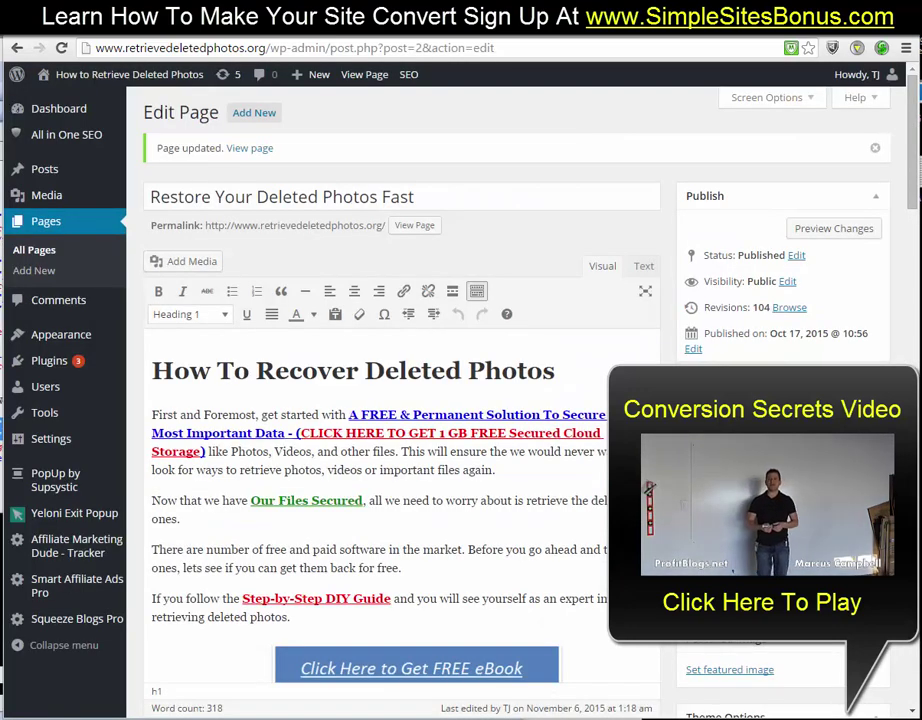
- Open Smart Affiliate Ads Pro in a new tab and bring up the form for adding a new ad group
right_click(80, 596)
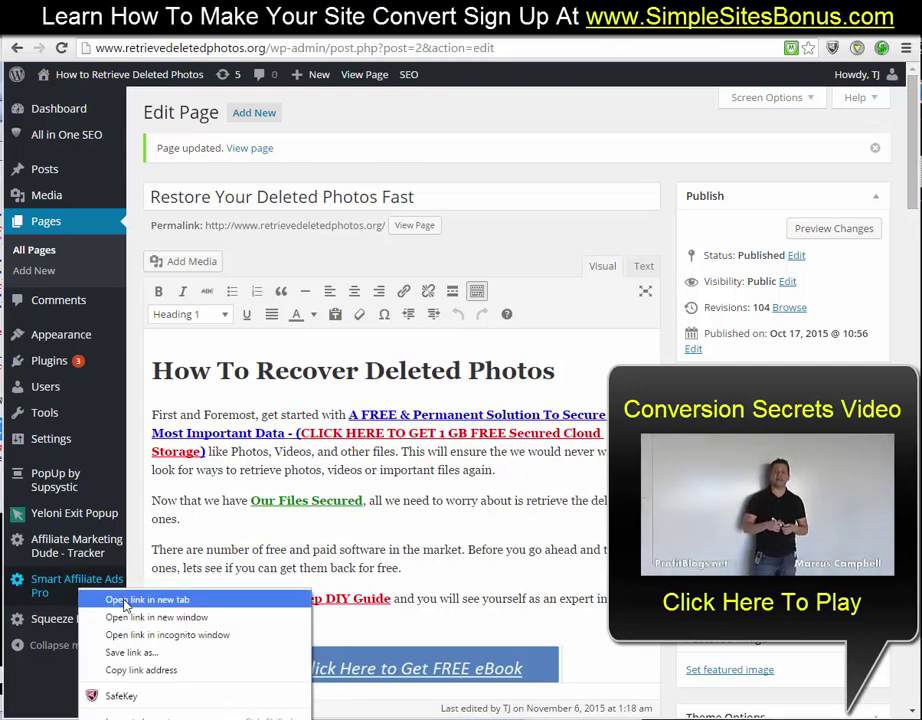
left_click(125, 601)
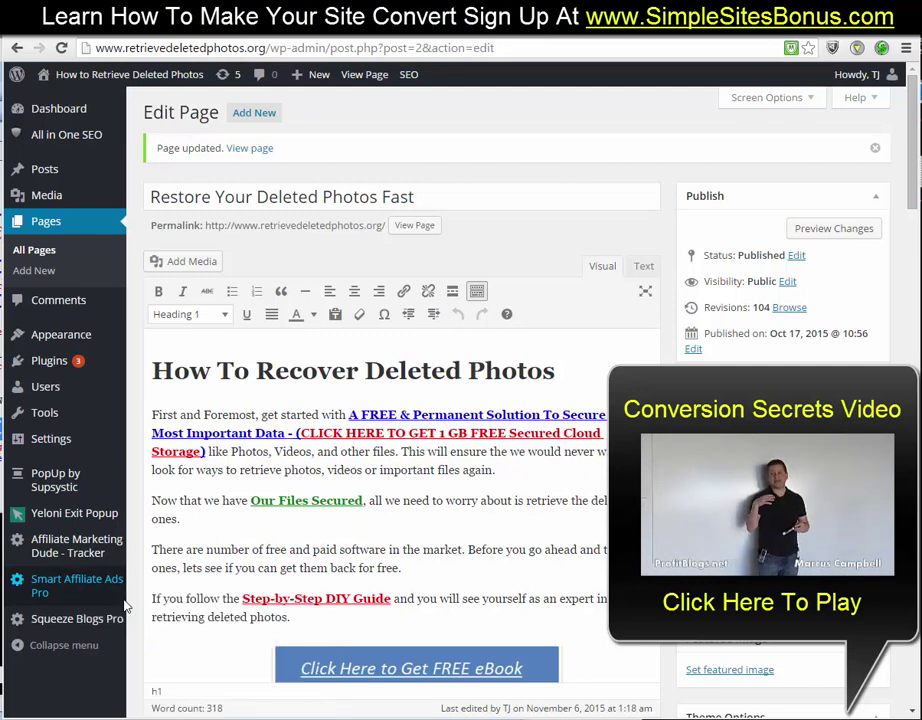
left_click(190, 38)
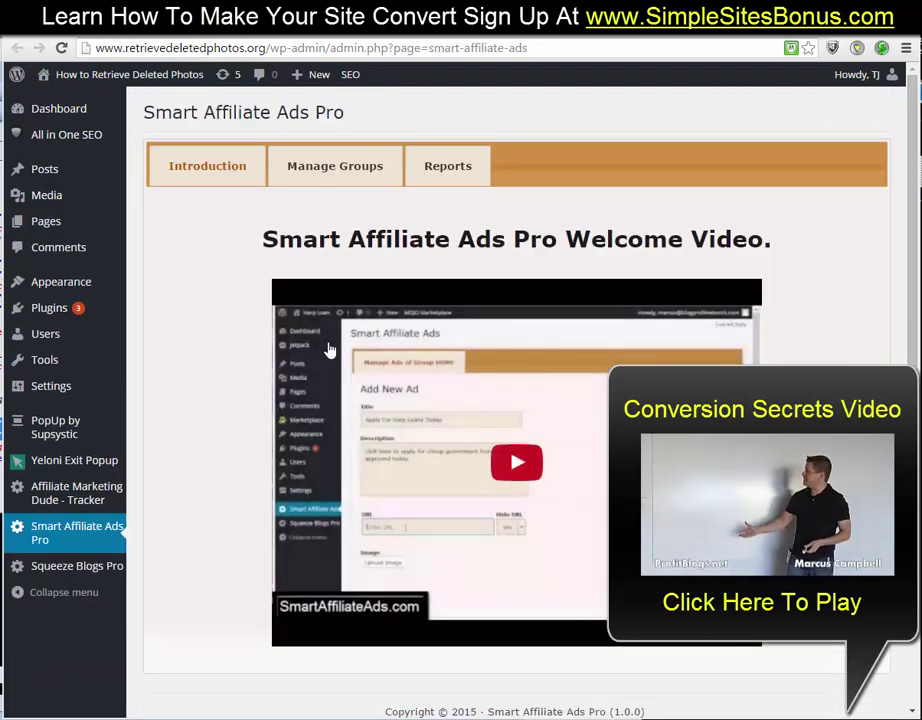
left_click(329, 173)
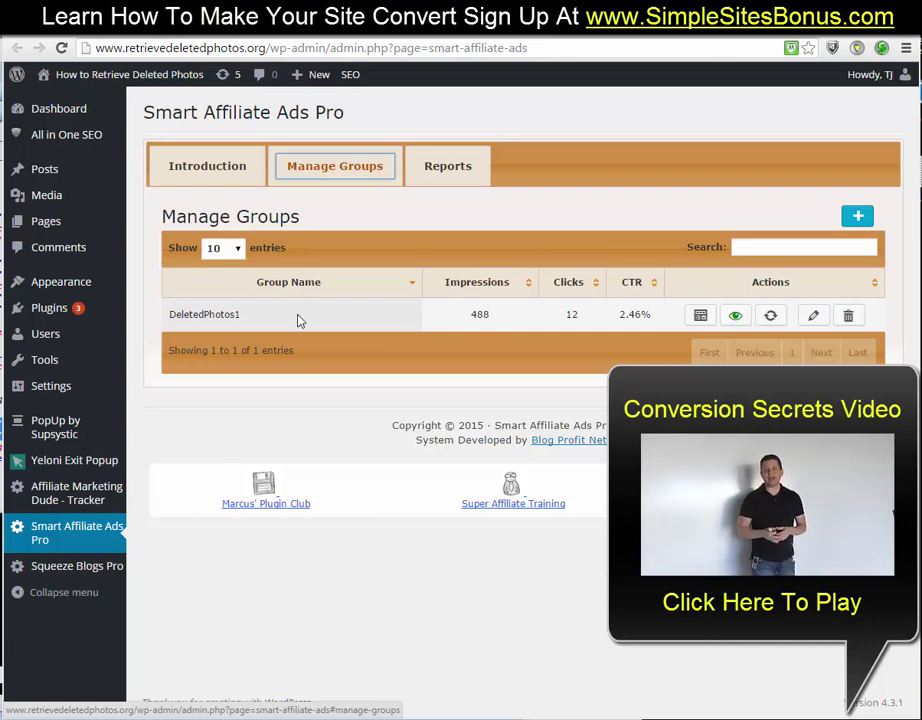
left_click(857, 217)
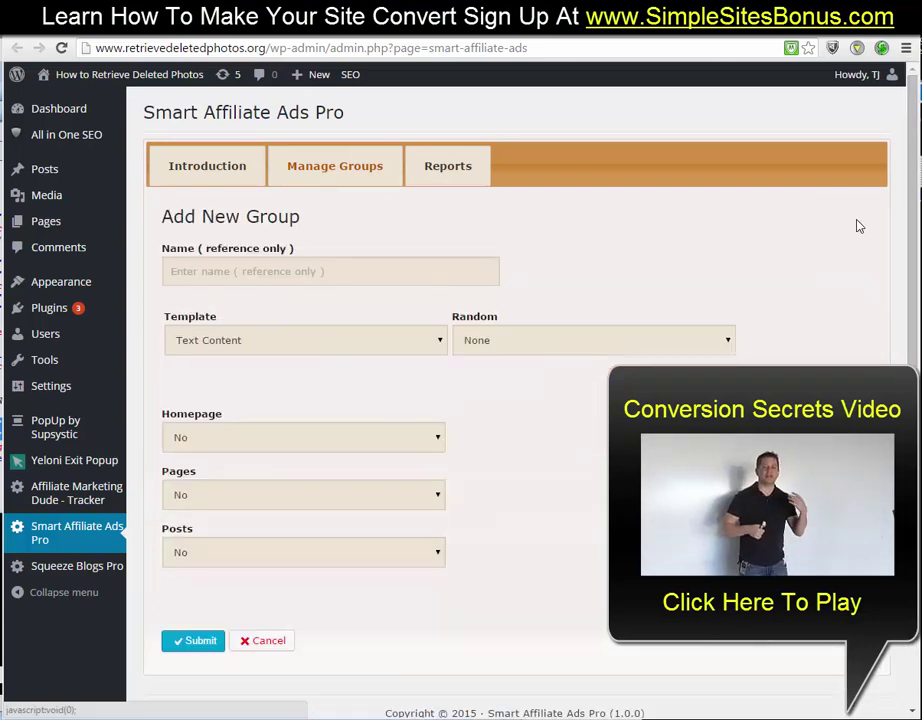
- Create an ad group named COMPUTER TYPES with the Image Ads Newsfeed template and open its ad management list
left_click(370, 266)
type("COMPUTER TYPES")
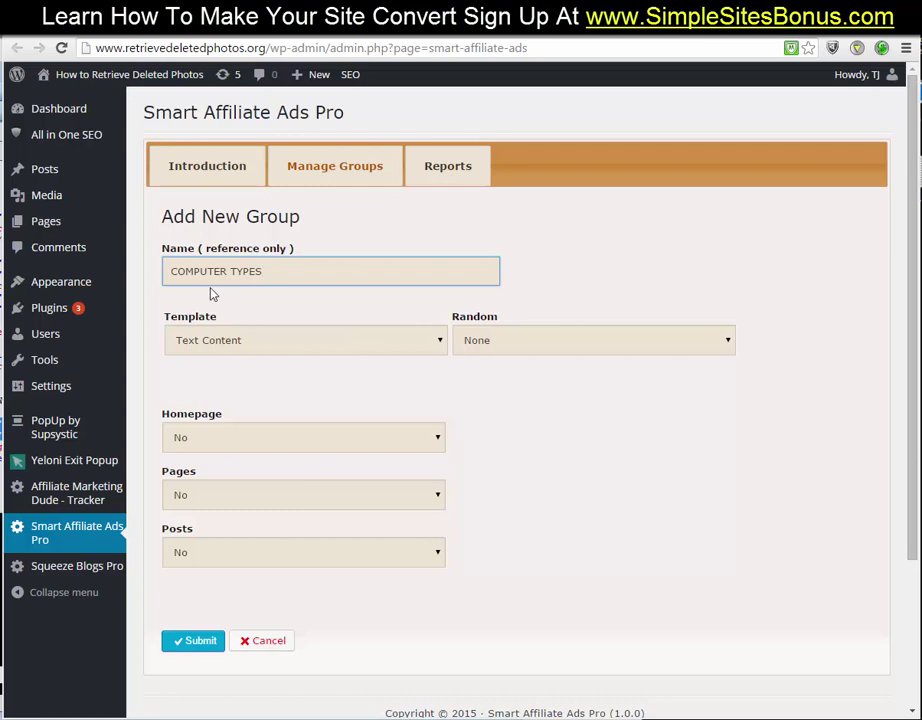
left_click(278, 340)
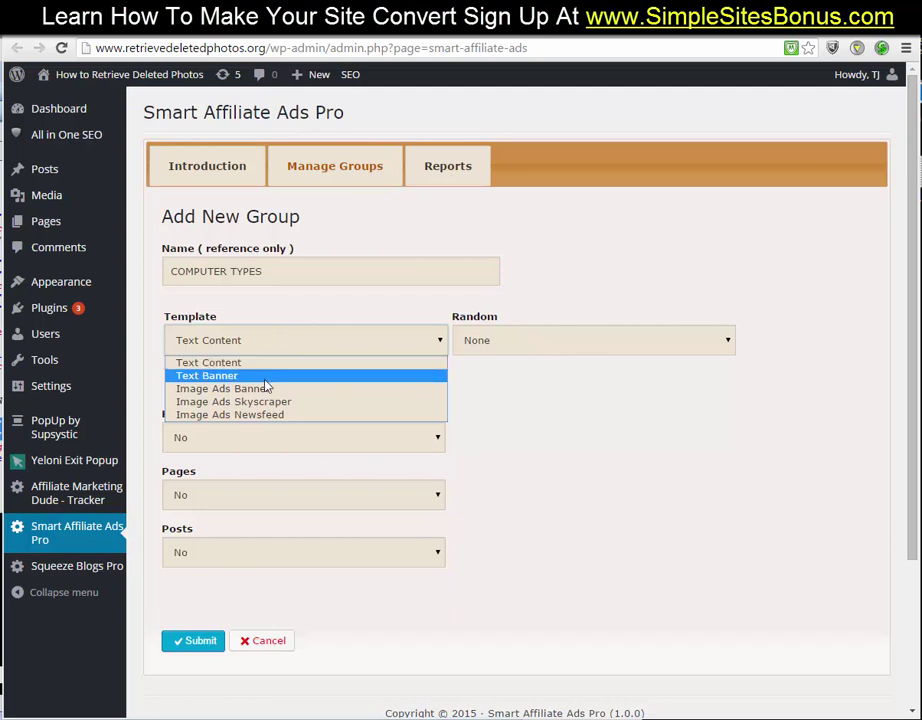
left_click(276, 415)
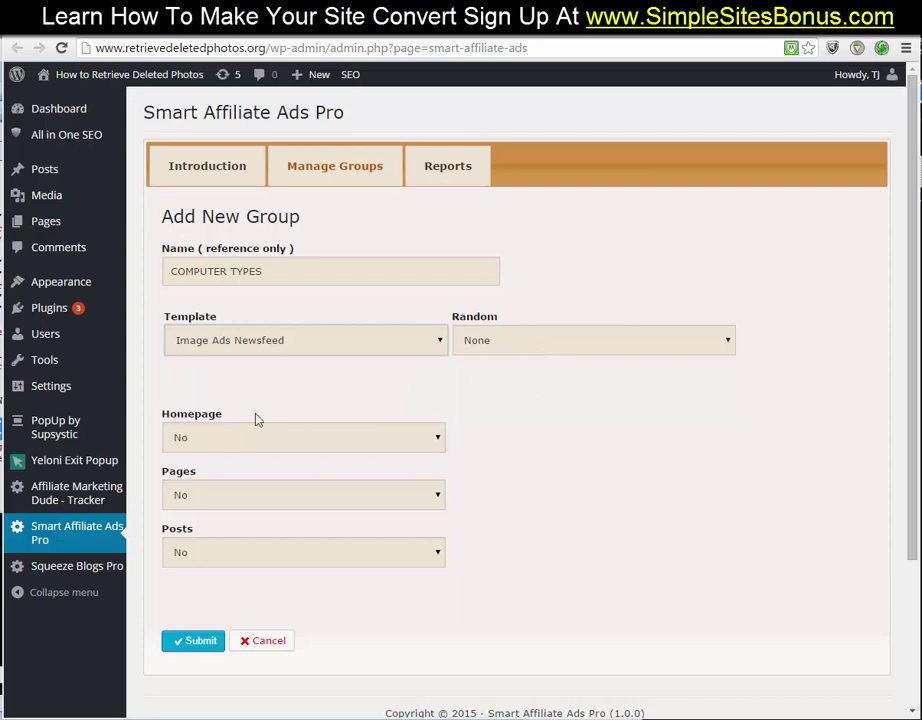
left_click(181, 648)
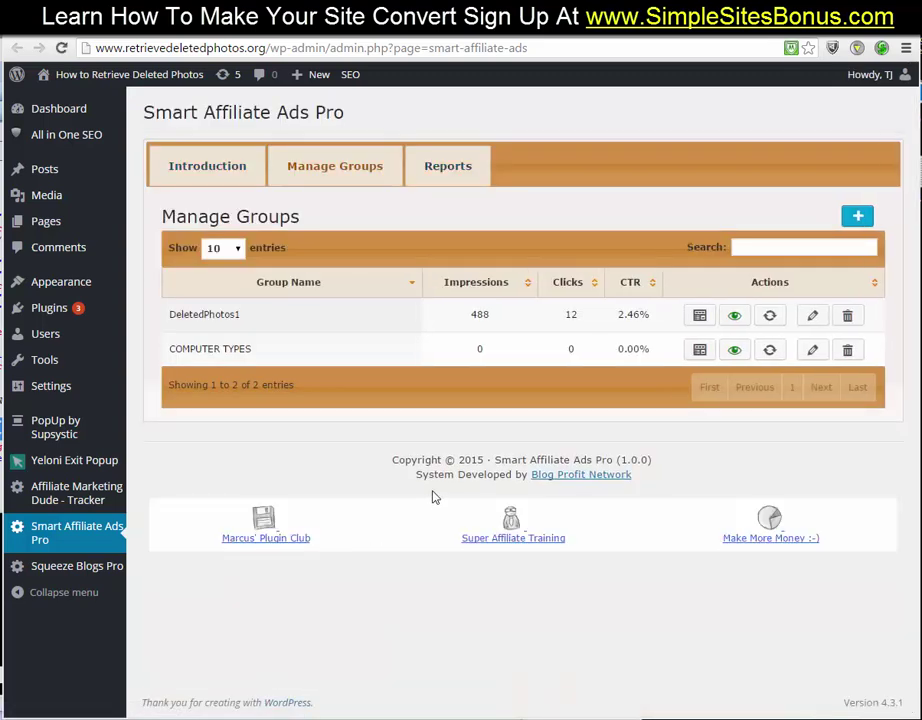
left_click(698, 352)
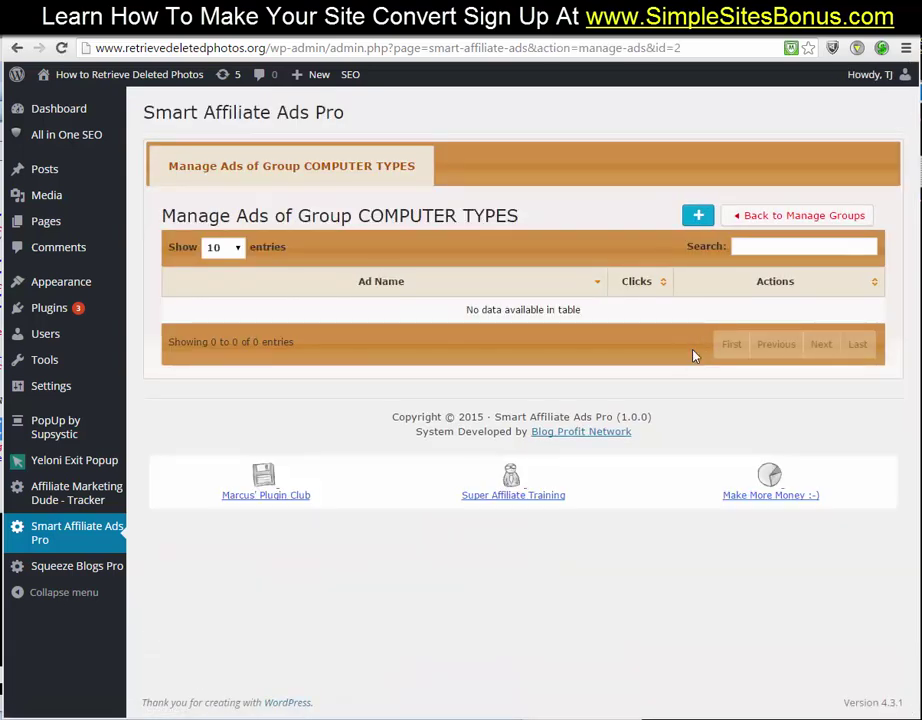
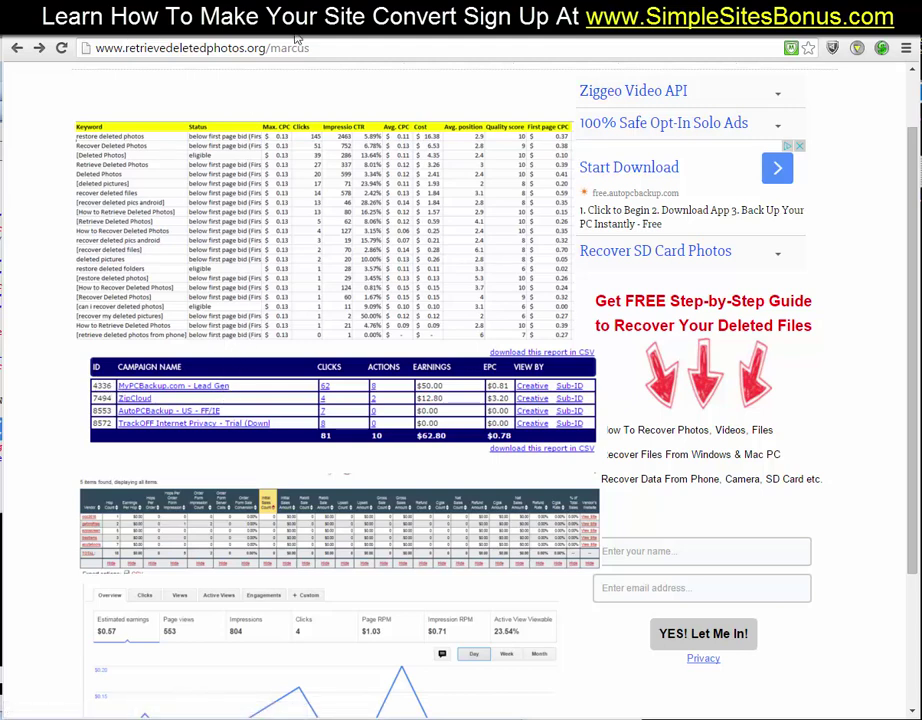
- Return to the Windows XP ad form, paste the mb01.com affiliate link as its URL, and open the image upload
left_click(259, 37)
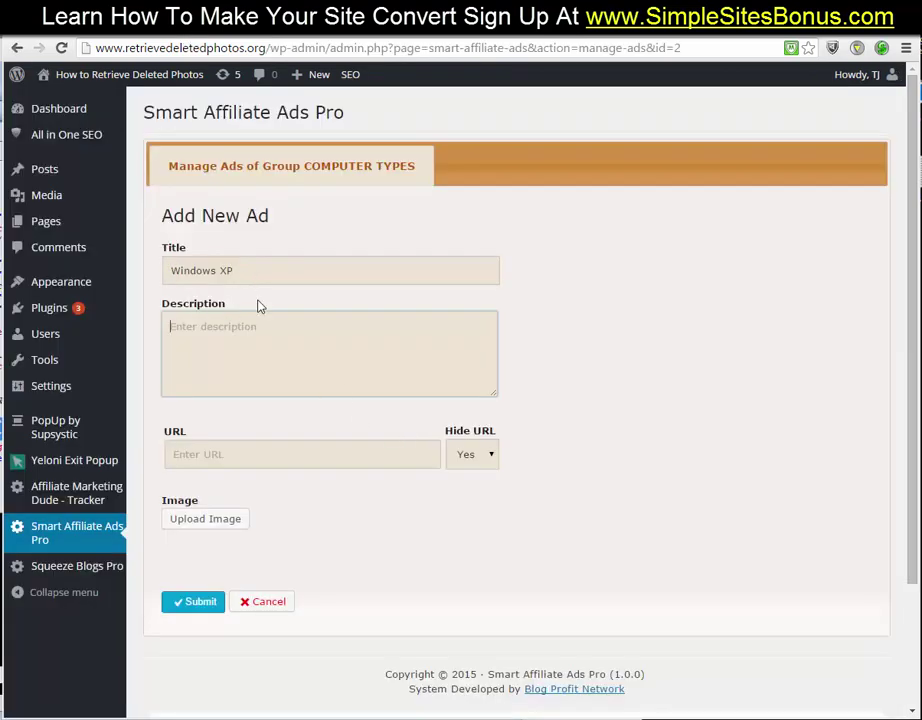
left_click(291, 464)
key("ctrl+v")
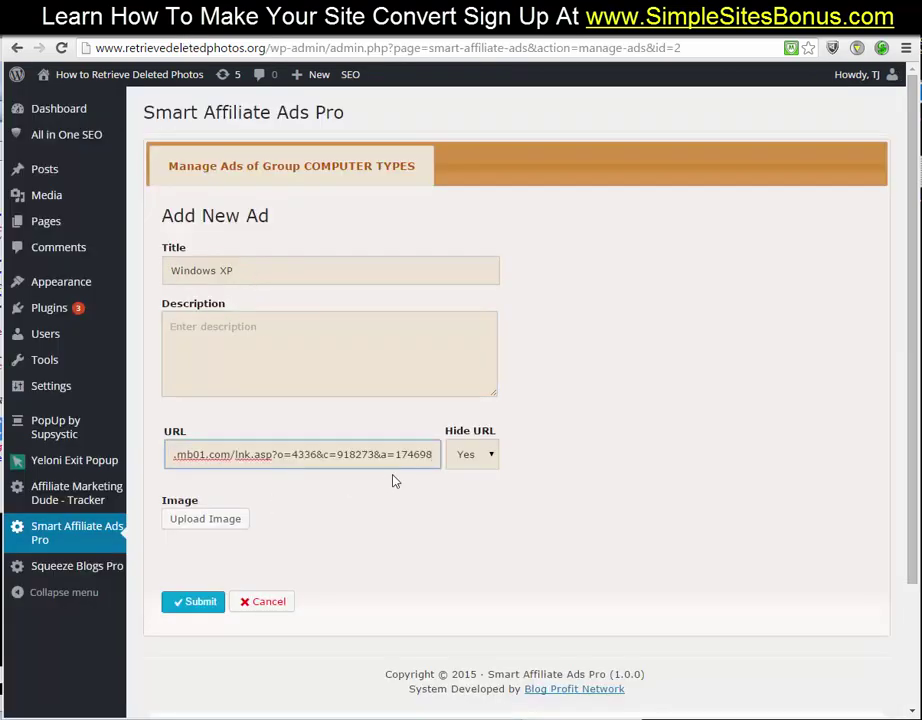
left_click_drag(432, 454, 128, 451)
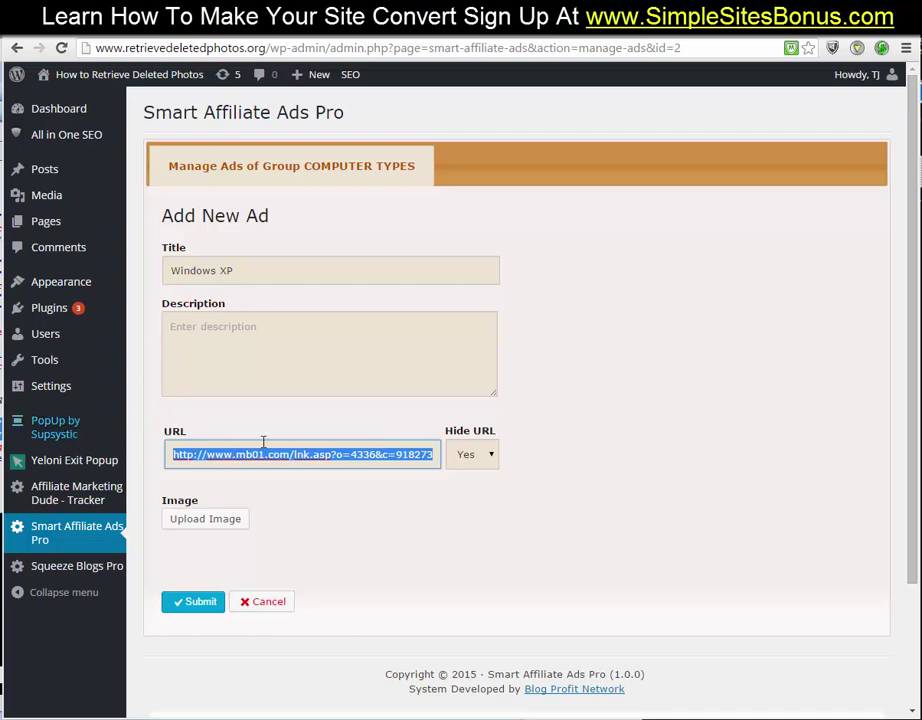
left_click(216, 528)
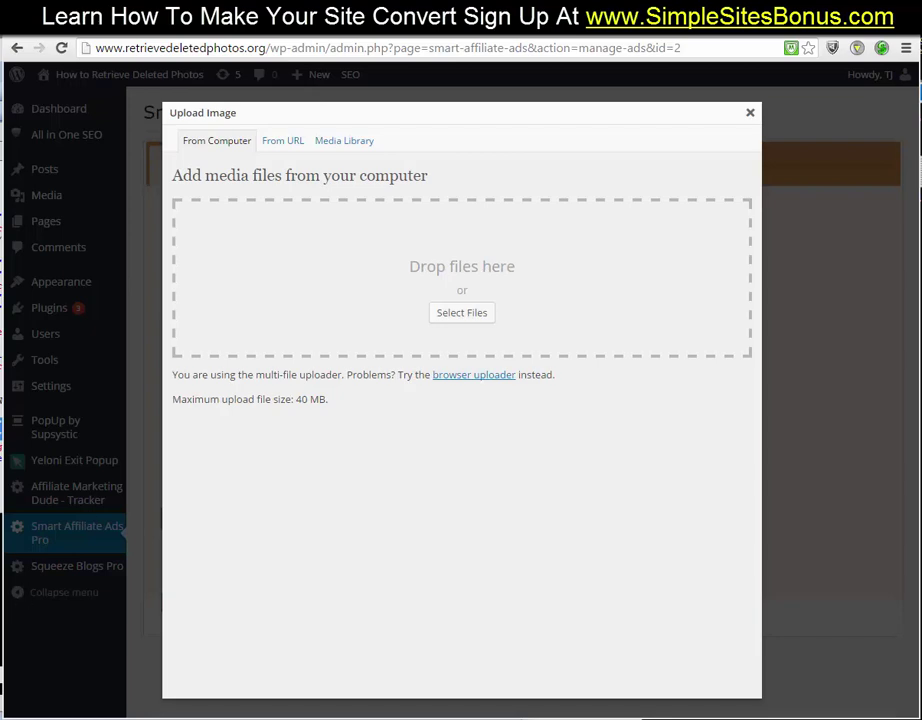
- Save the Windows XP logo from the Google image results to the Pictures folder, shortening the file name to windows_xp
key("ctrl+Tab")
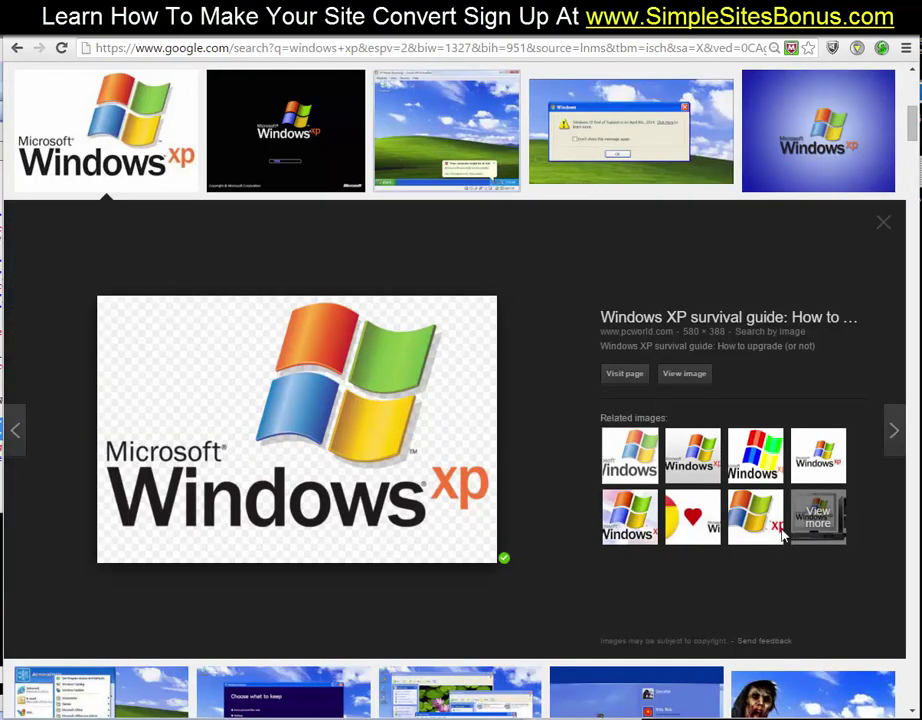
right_click(329, 422)
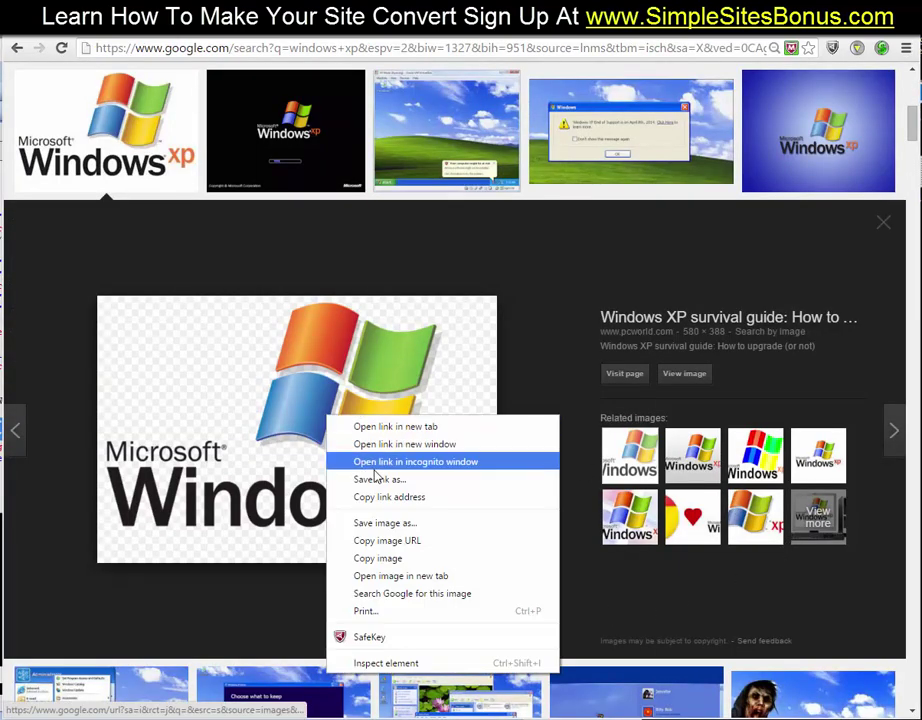
left_click(401, 540)
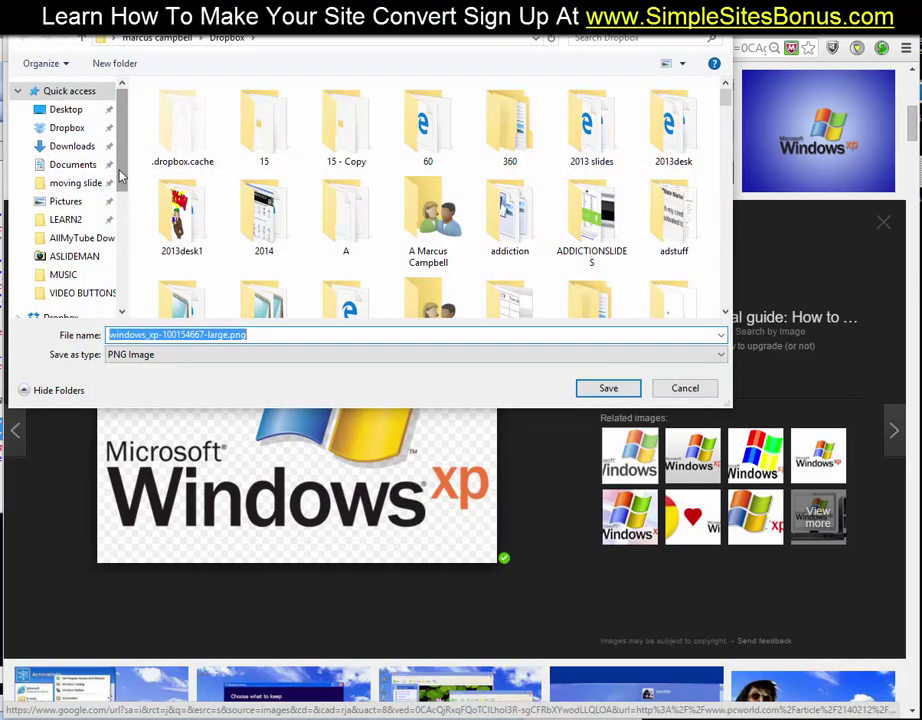
left_click(64, 201)
double_click(185, 336)
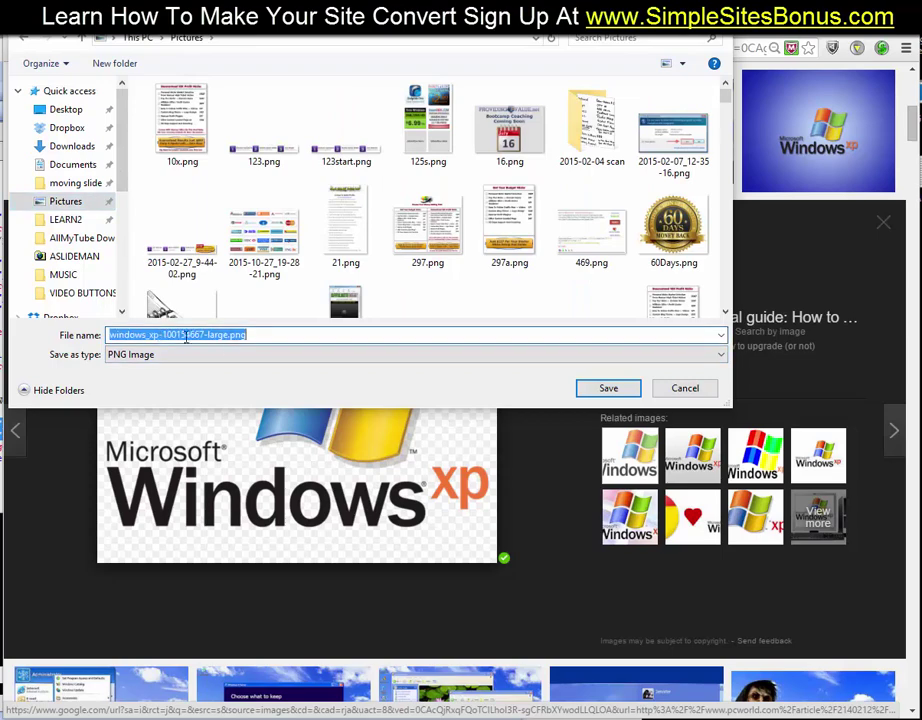
left_click(250, 335)
left_click_drag(246, 335, 159, 335)
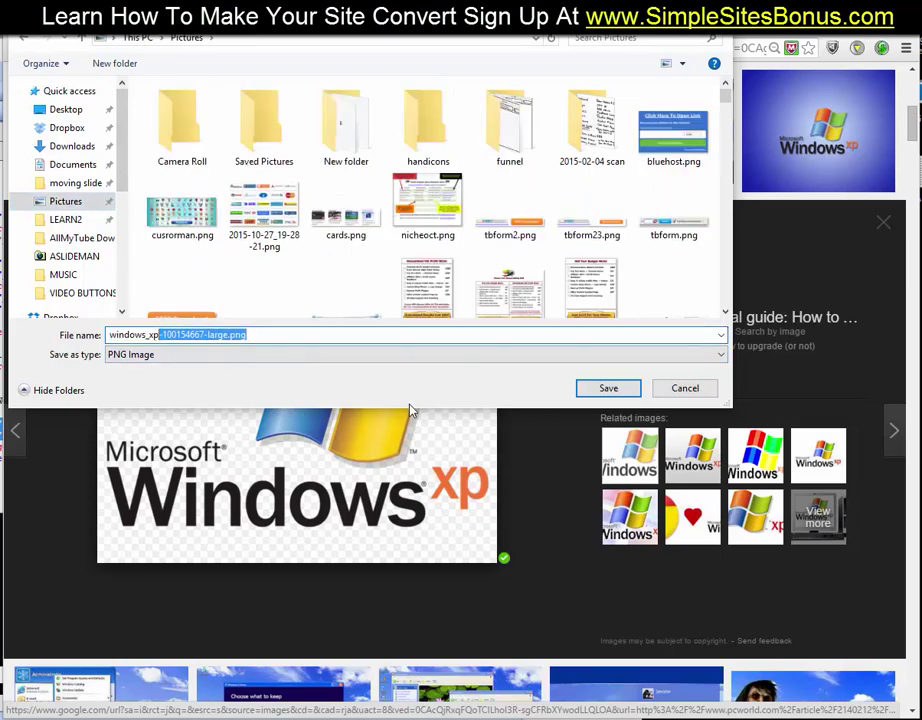
key("BackSpace")
left_click(600, 394)
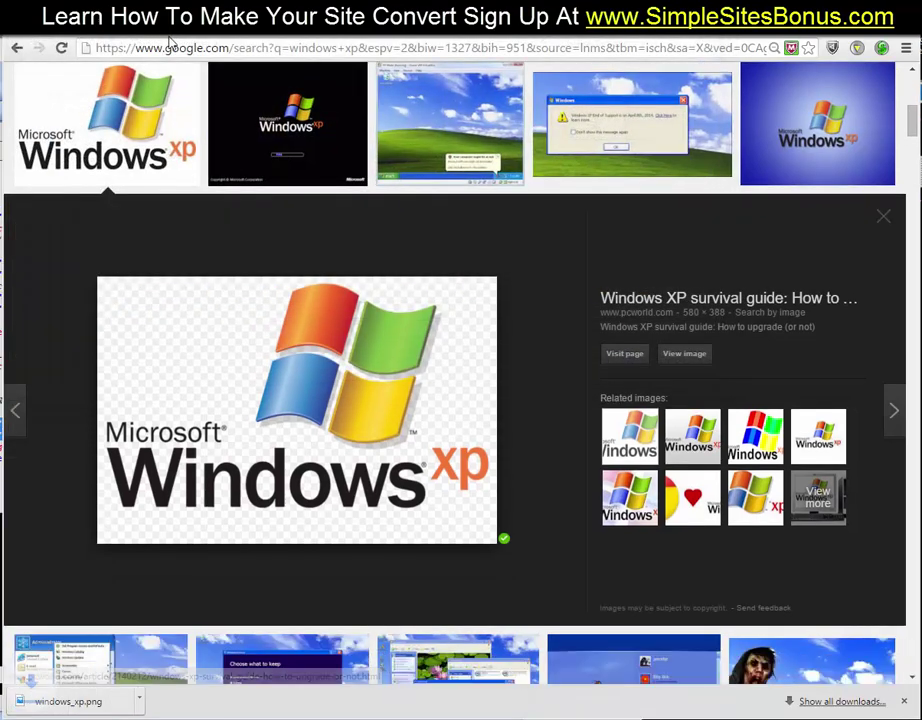
- Upload windows_xp.png from the Pictures folder, insert it as the Windows XP ad's image, and submit the ad
left_click(175, 37)
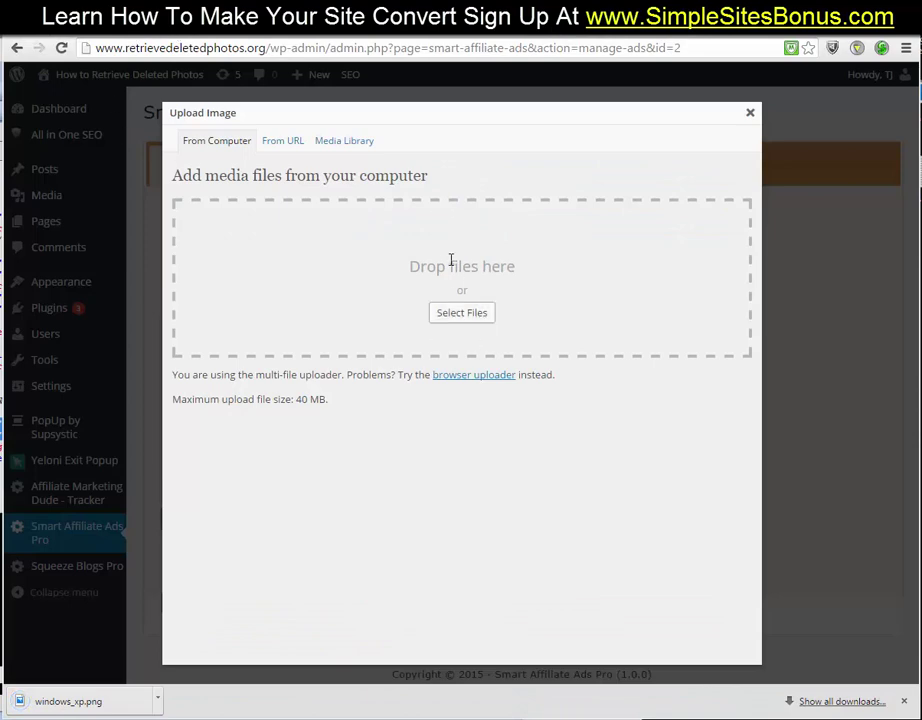
left_click(462, 313)
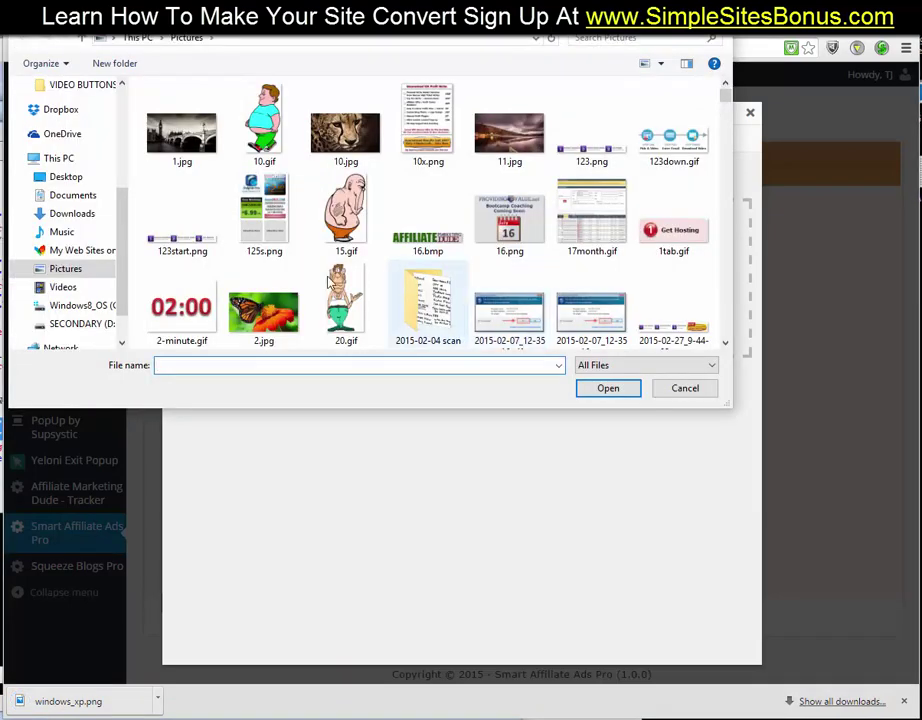
right_click(666, 189)
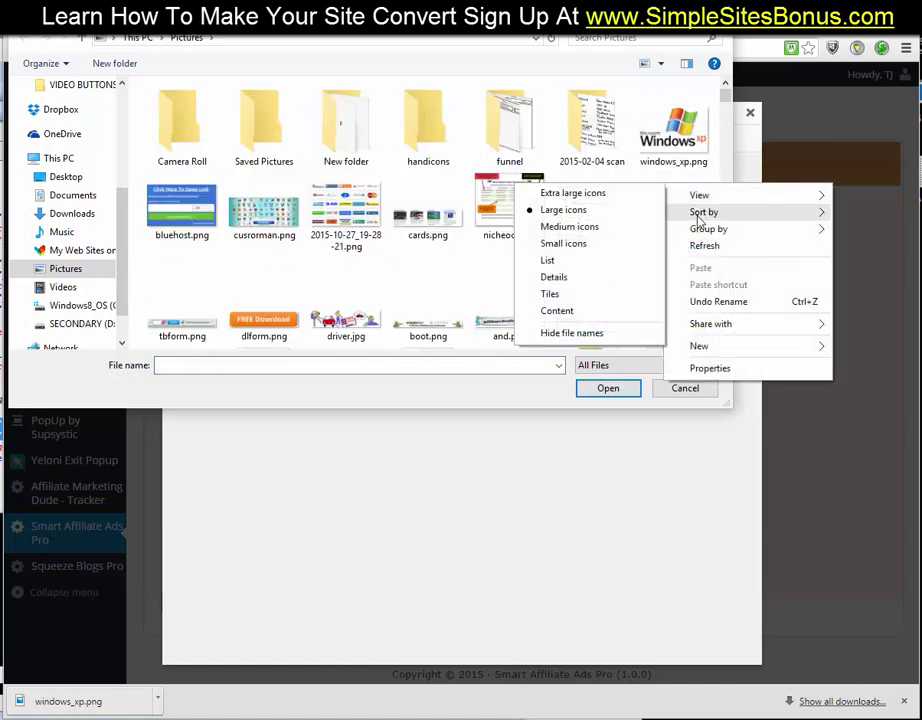
mouse_move(698, 219)
left_click(677, 145)
double_click(677, 148)
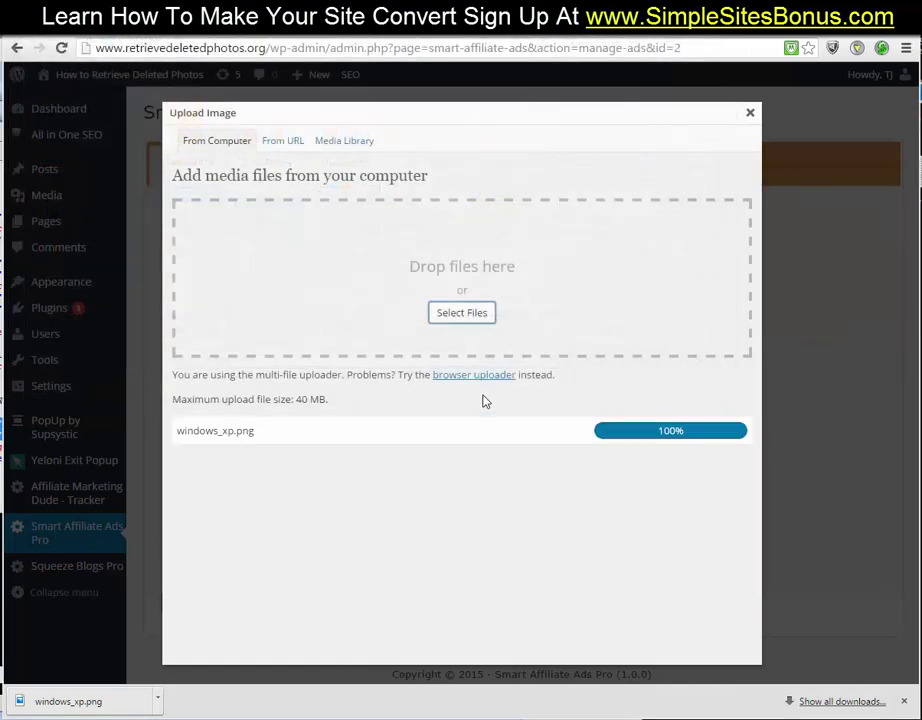
scroll(352, 448, "down", 4)
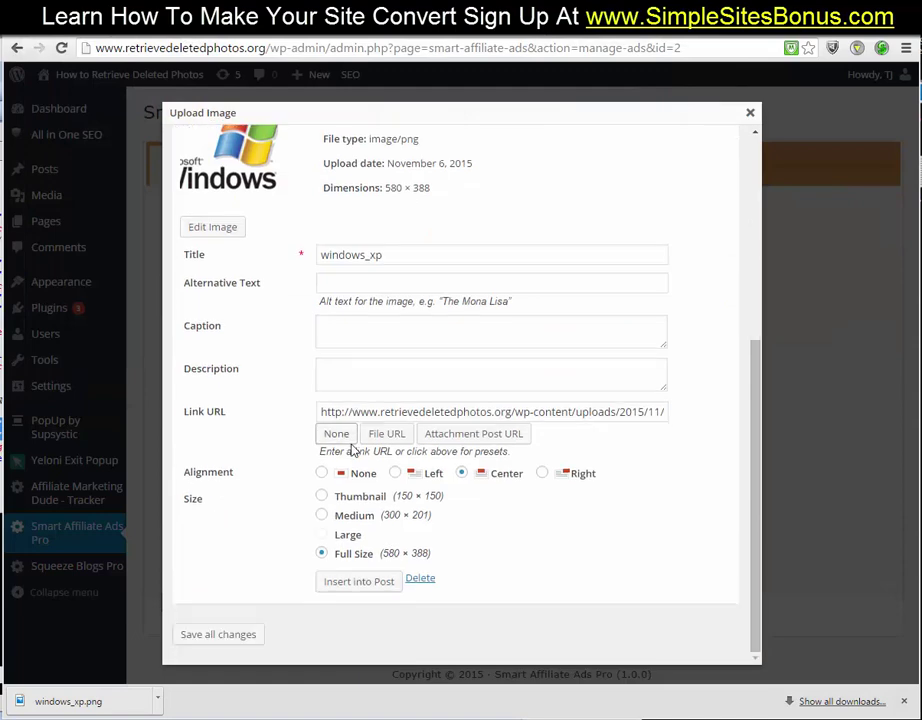
left_click(369, 586)
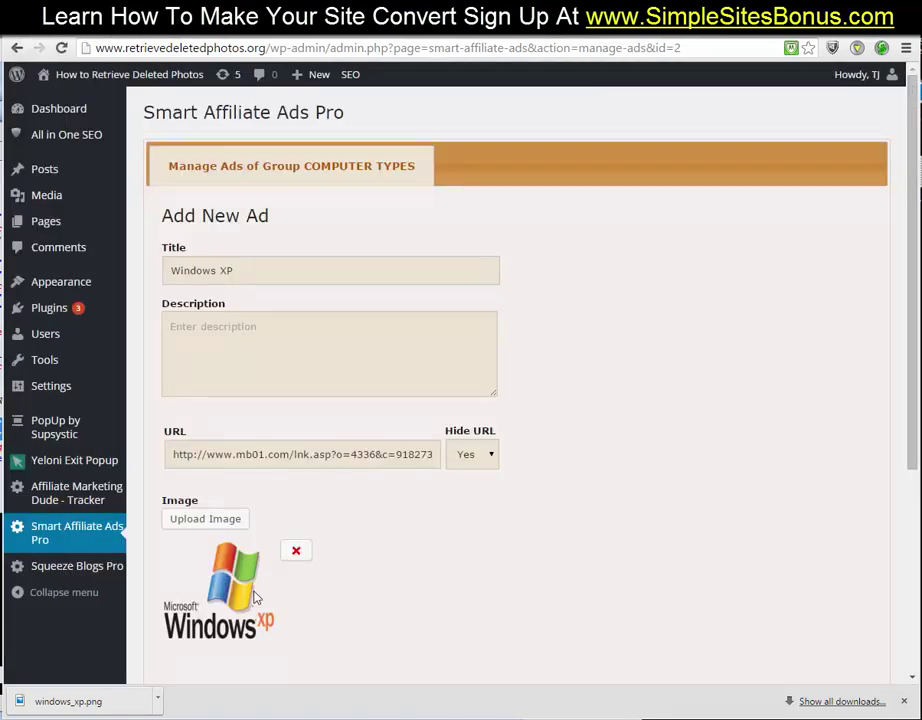
scroll(315, 580, "down", 3)
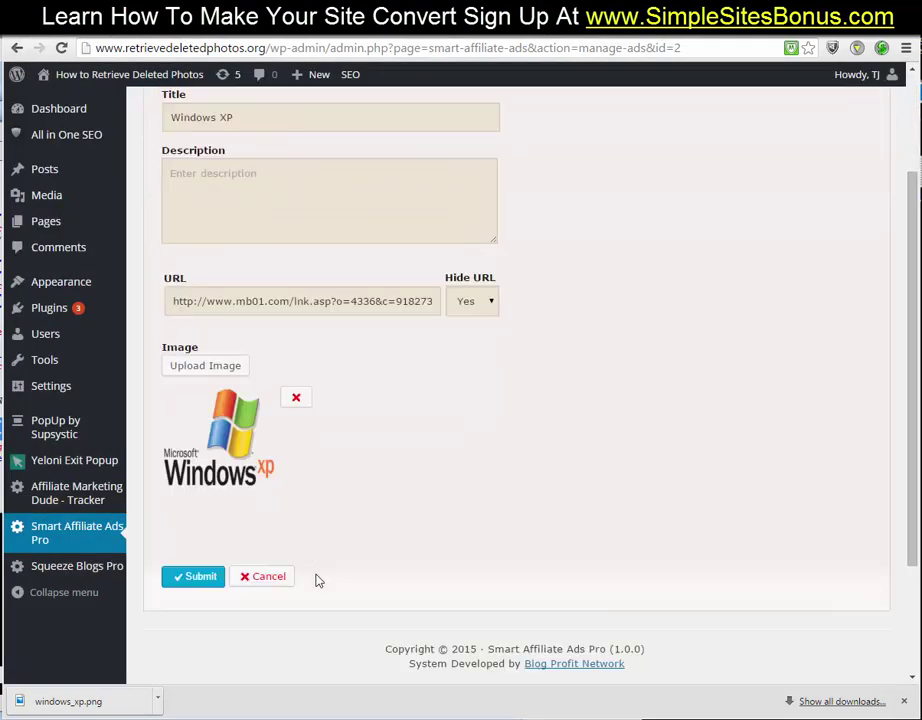
left_click(206, 588)
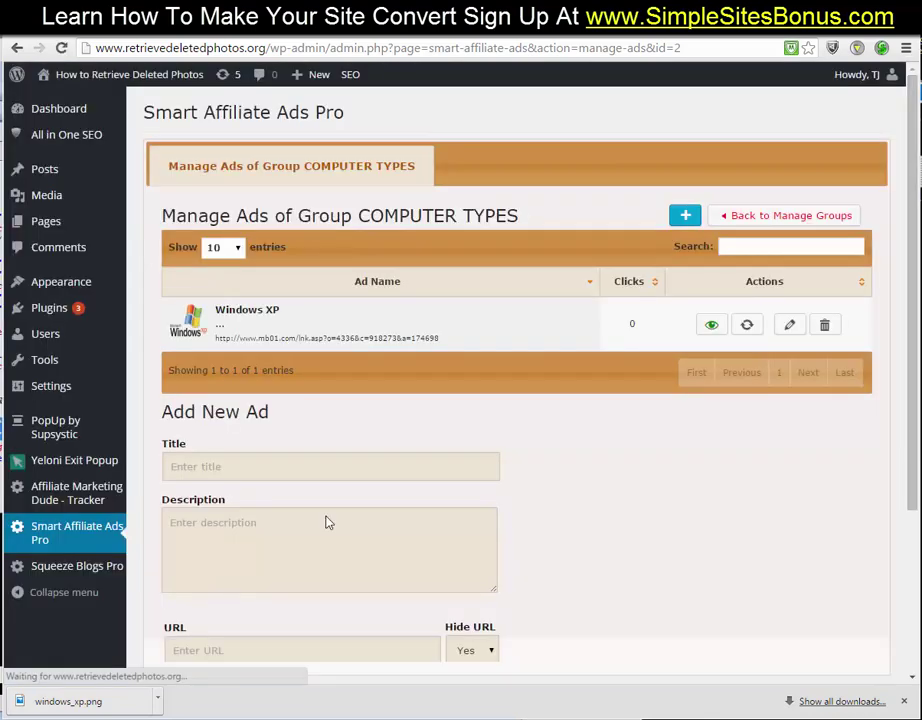
- Start another ad titled "Windows 7", paste the same mb01.com affiliate link as its URL, and open its image upload
left_click(690, 222)
left_click(268, 274)
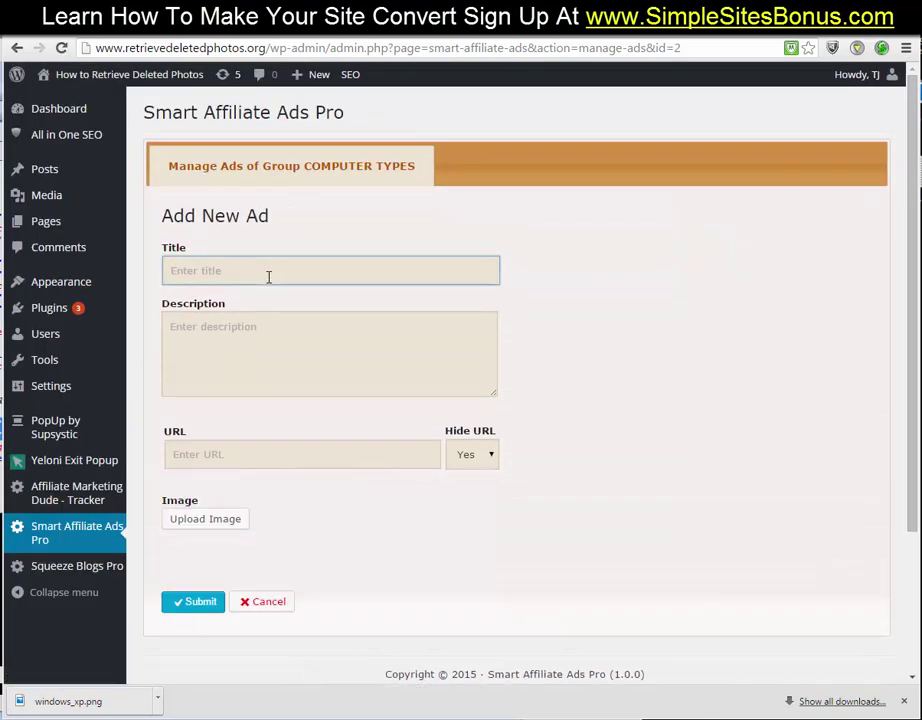
type("Window")
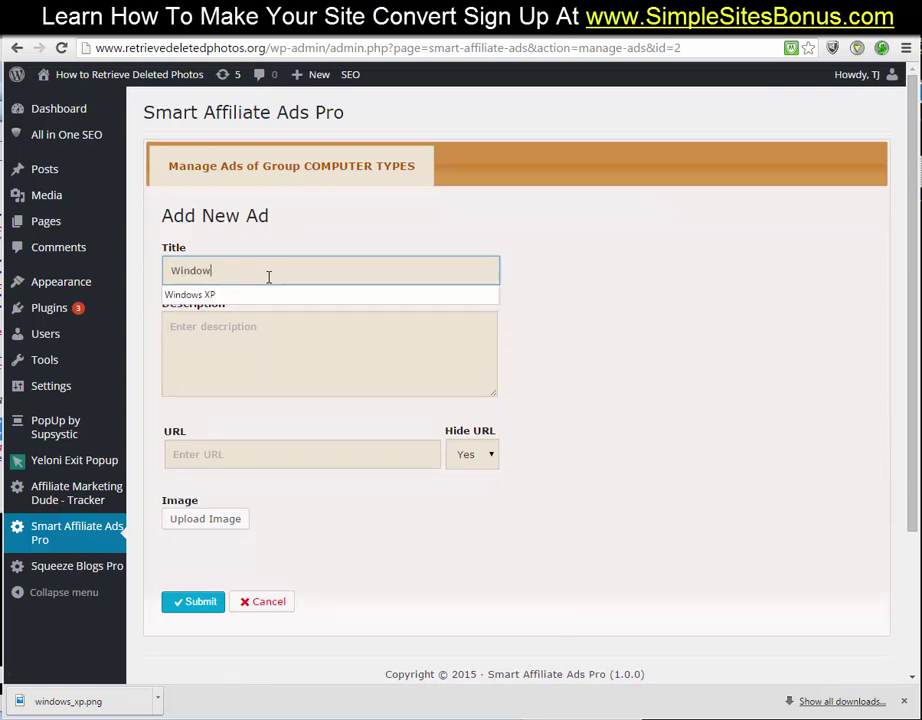
type("s 7")
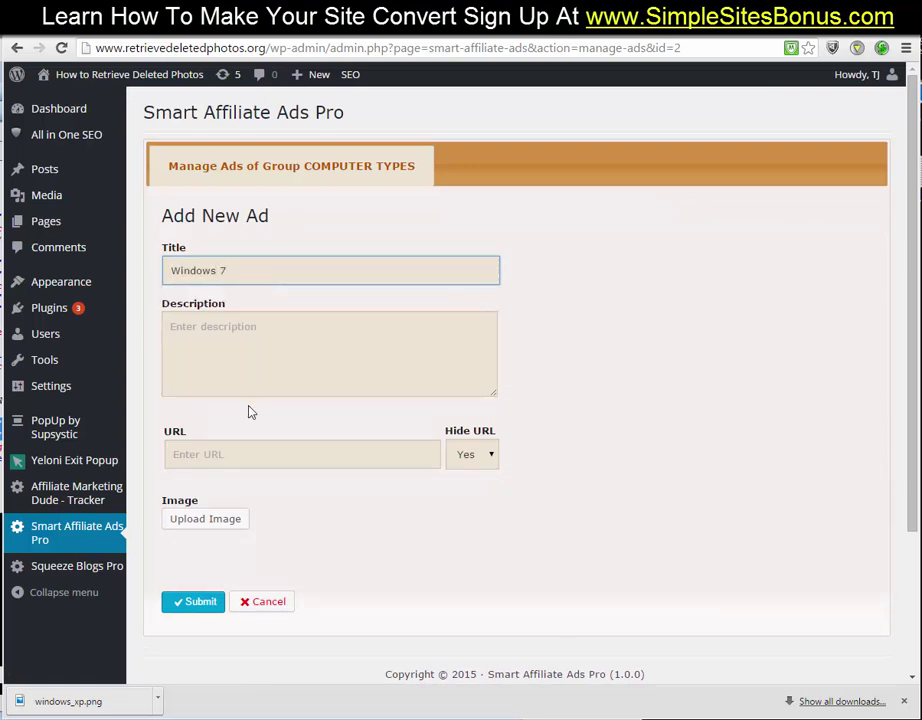
left_click(241, 442)
key("ctrl+v")
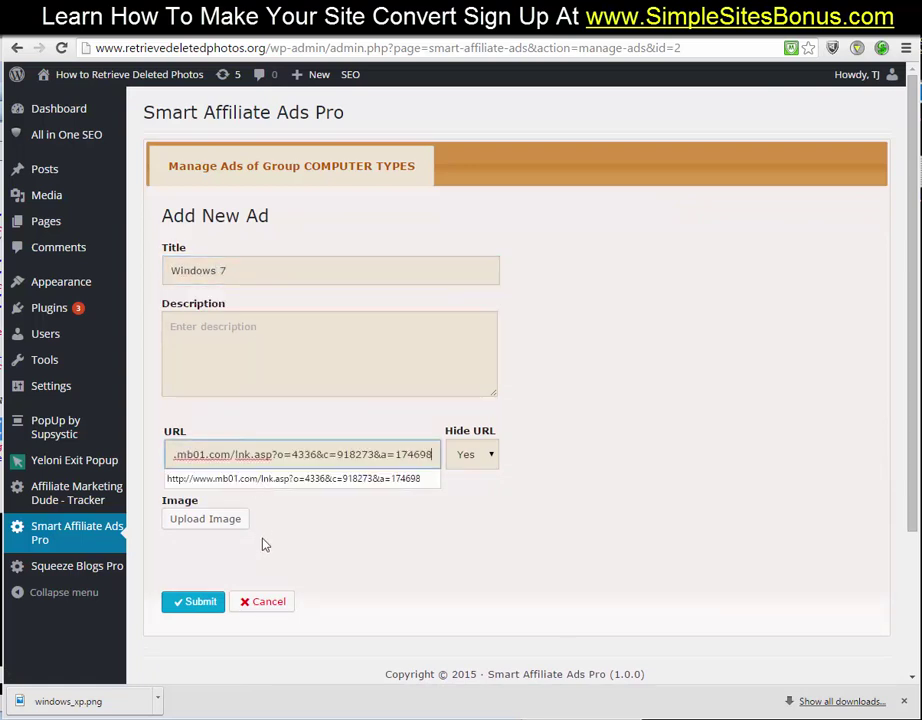
left_click(208, 521)
- Switch to the Google Images results and search for "windows 7" instead
key("ctrl+Tab")
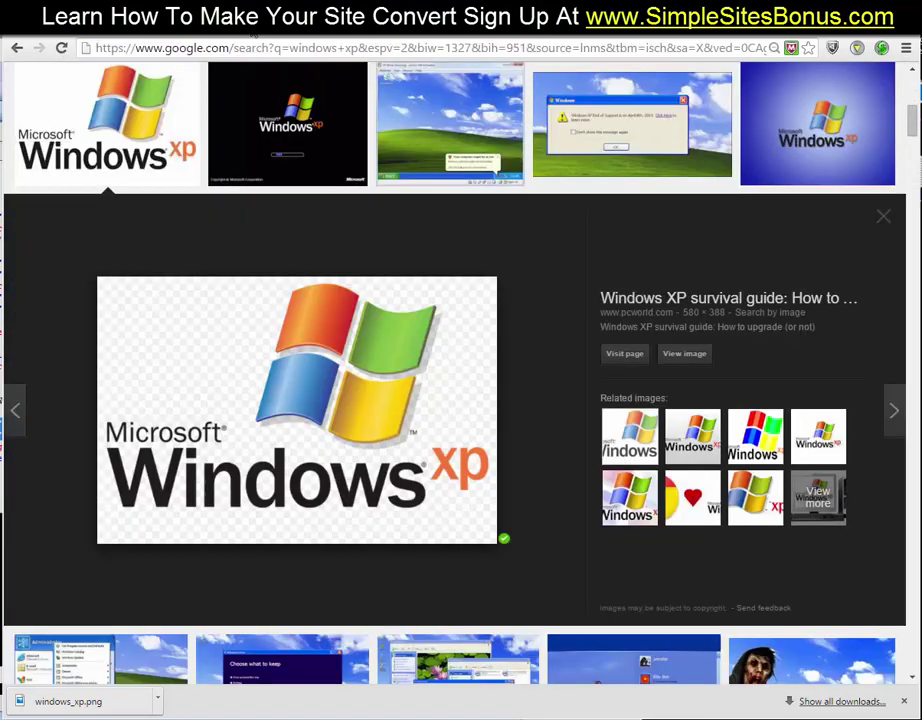
scroll(243, 140, "up", 6)
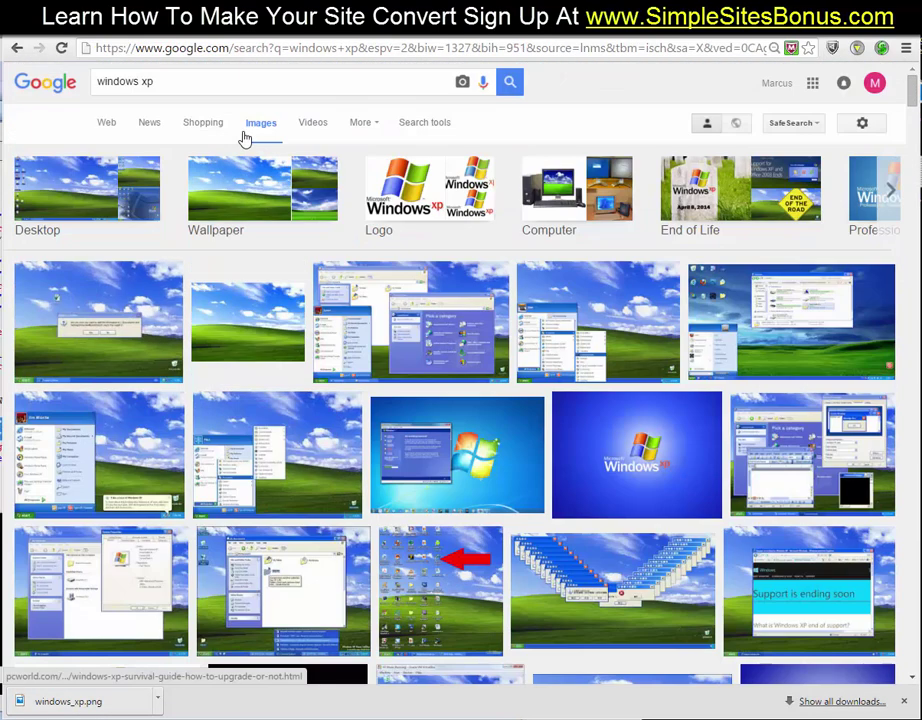
double_click(145, 81)
type("7")
key("Return")
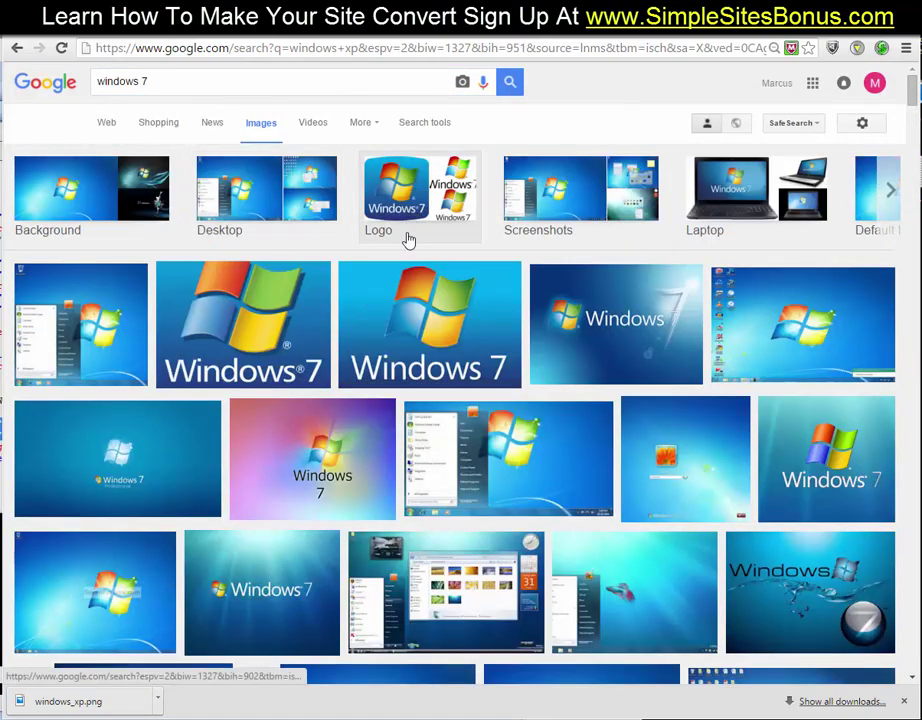
- Save the Windows 7 logo on a white background from the image results to the Pictures folder as windows7.jpg
scroll(183, 448, "down", 2)
scroll(183, 448, "down", 2)
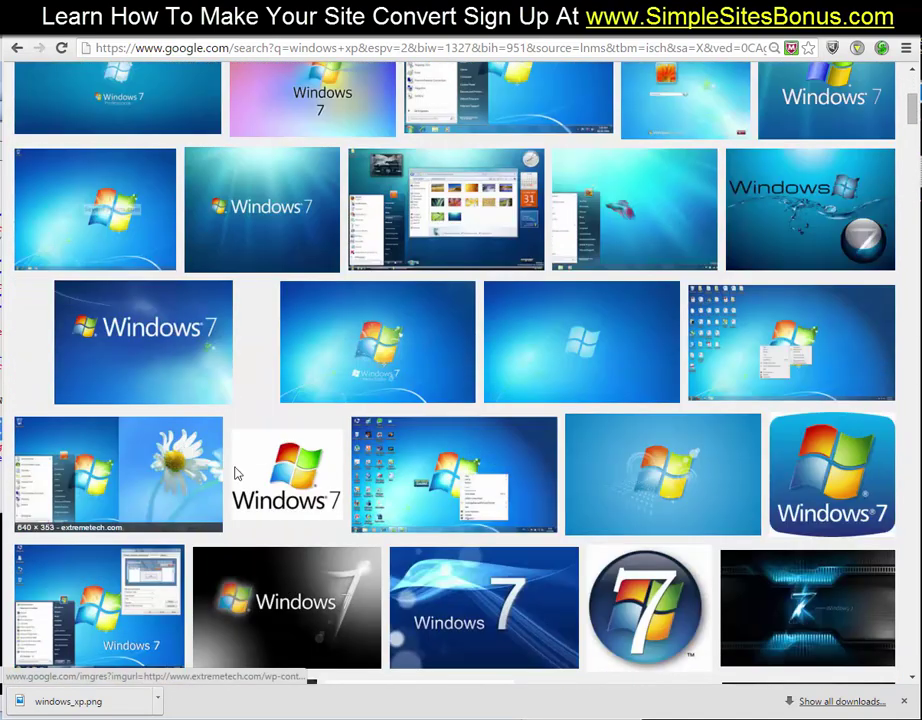
left_click(274, 465)
right_click(278, 405)
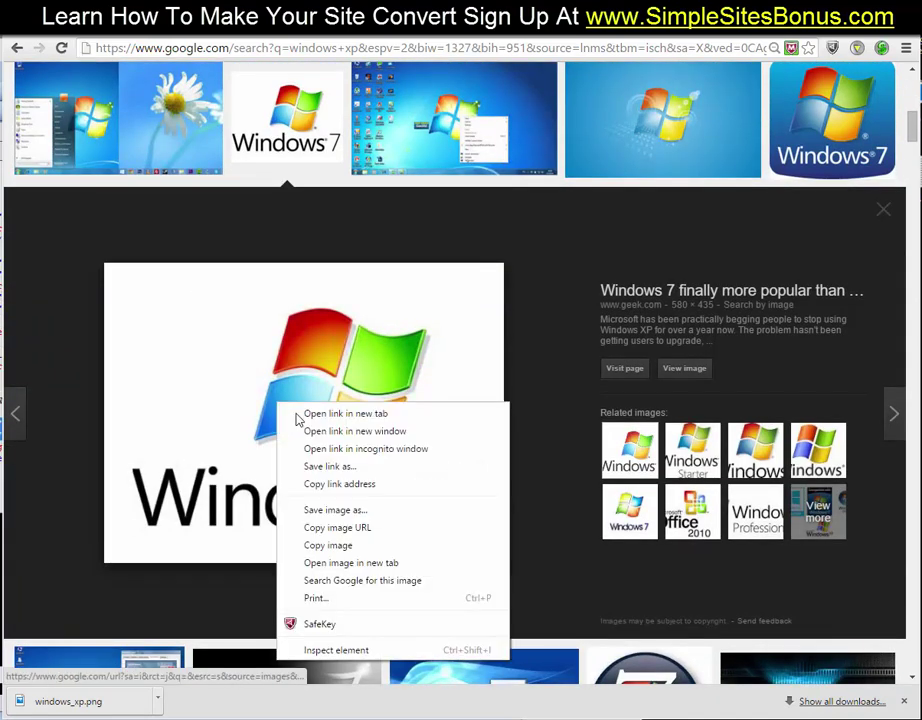
left_click(345, 511)
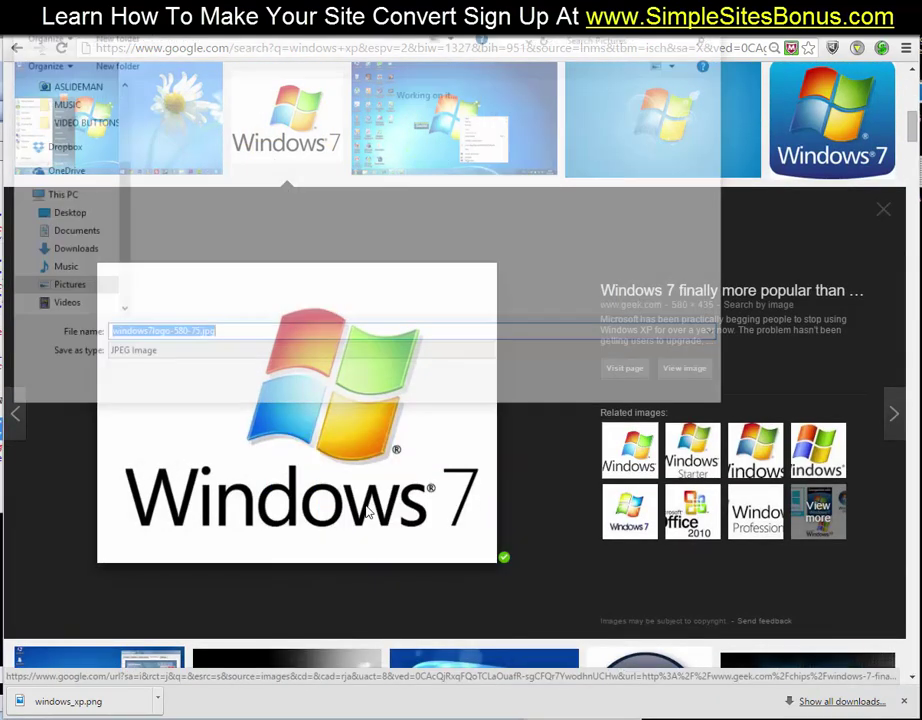
left_click(153, 334)
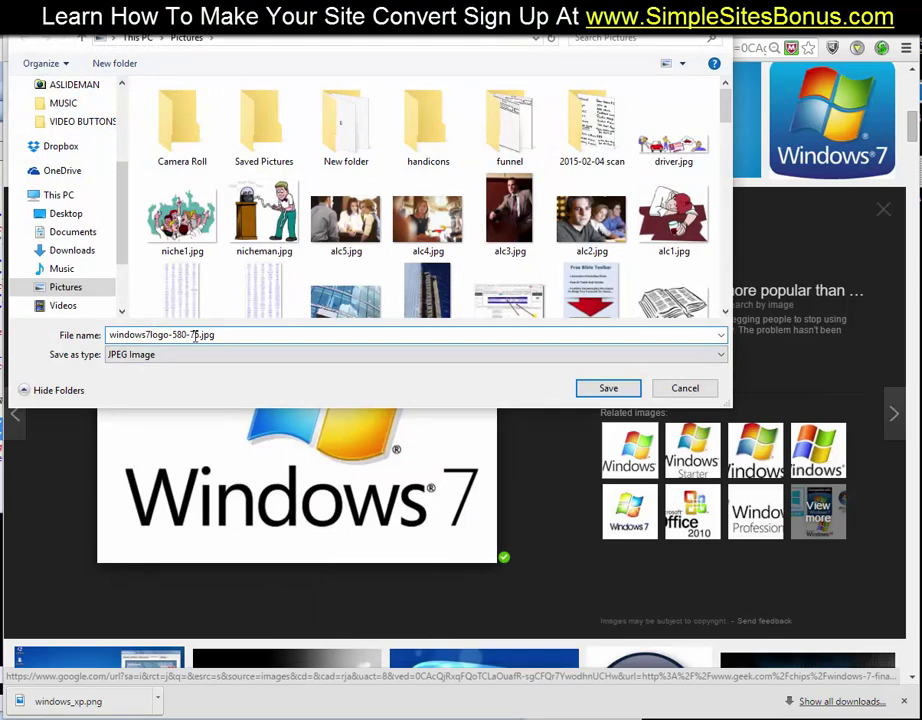
left_click_drag(148, 336, 230, 337)
key("BackSpace")
left_click(607, 387)
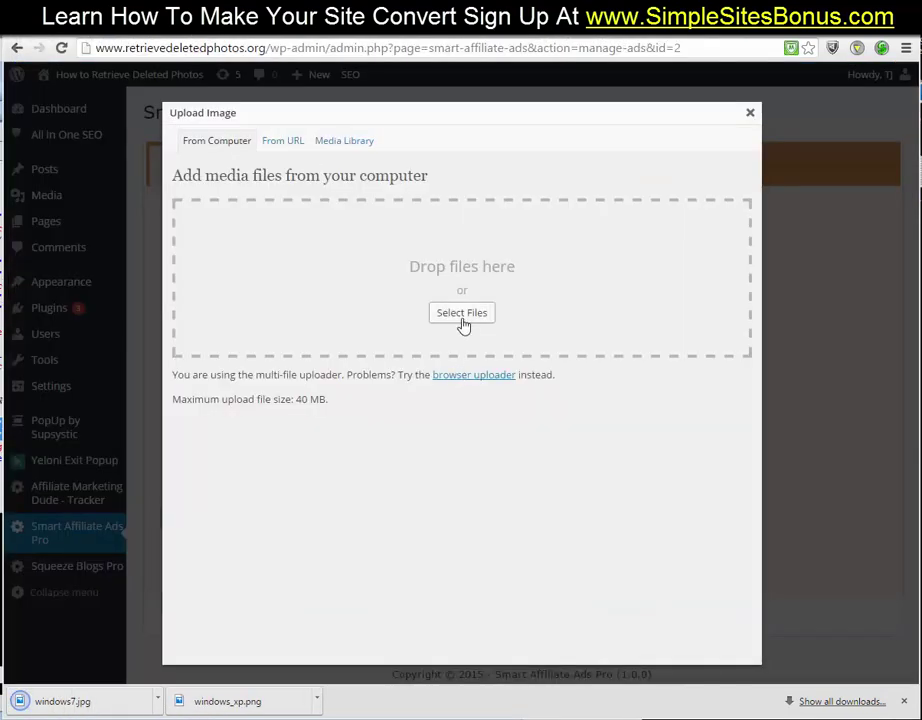
- Upload windows7.jpg from the Pictures folder, insert it as the Windows 7 ad's image, and submit the ad
left_click(462, 313)
double_click(697, 143)
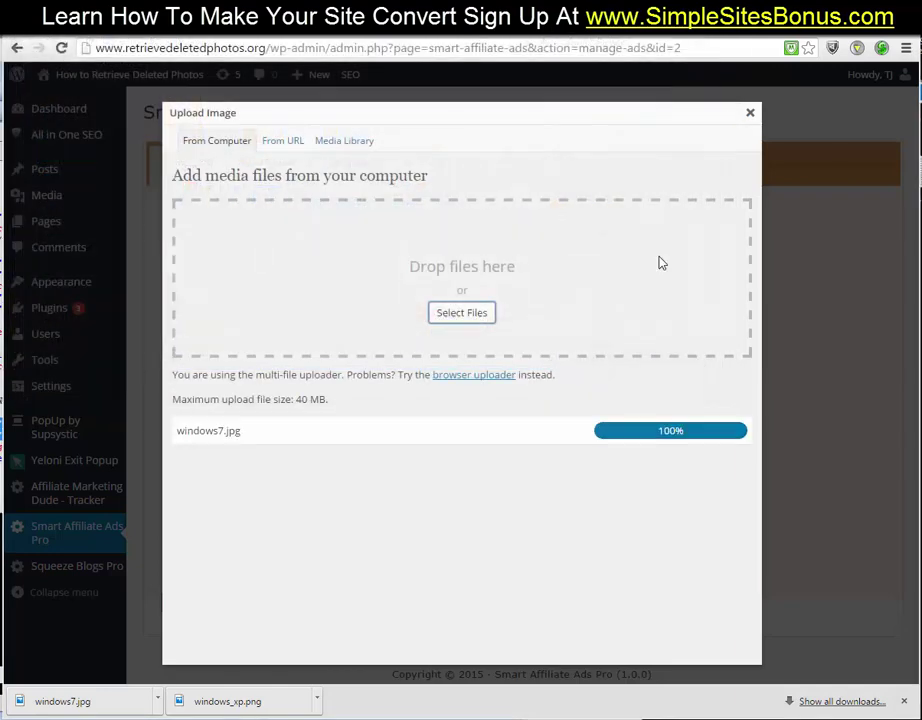
scroll(525, 461, "down", 4)
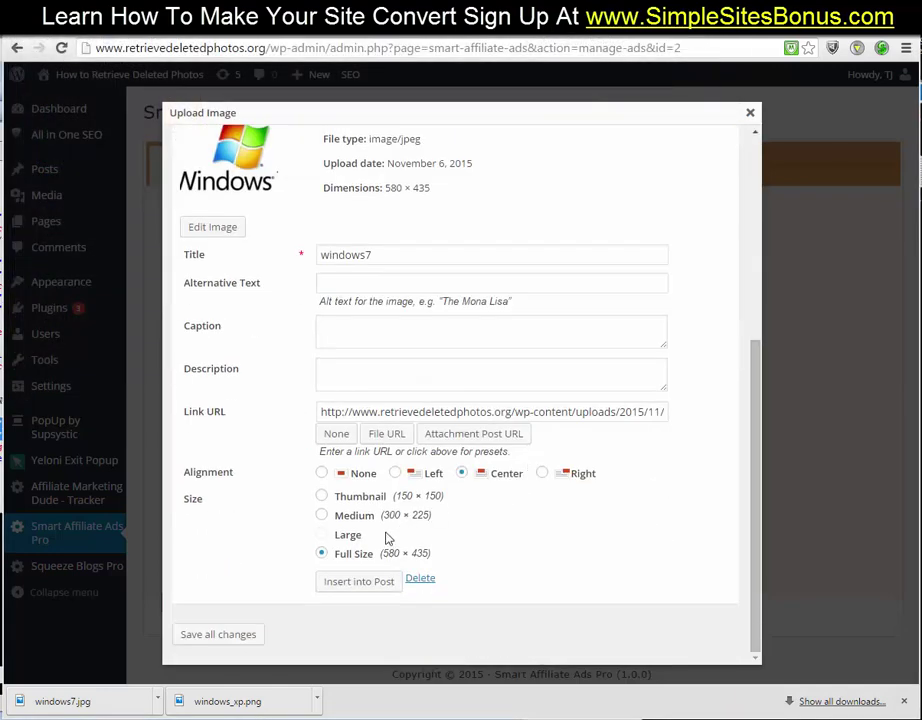
left_click(359, 581)
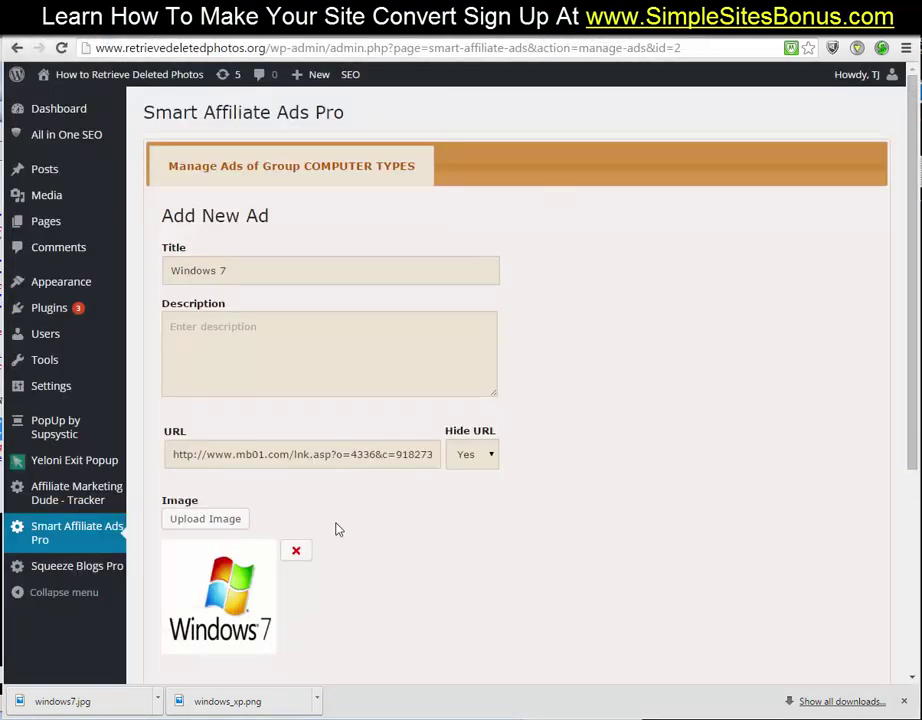
scroll(337, 530, "down", 3)
left_click(199, 577)
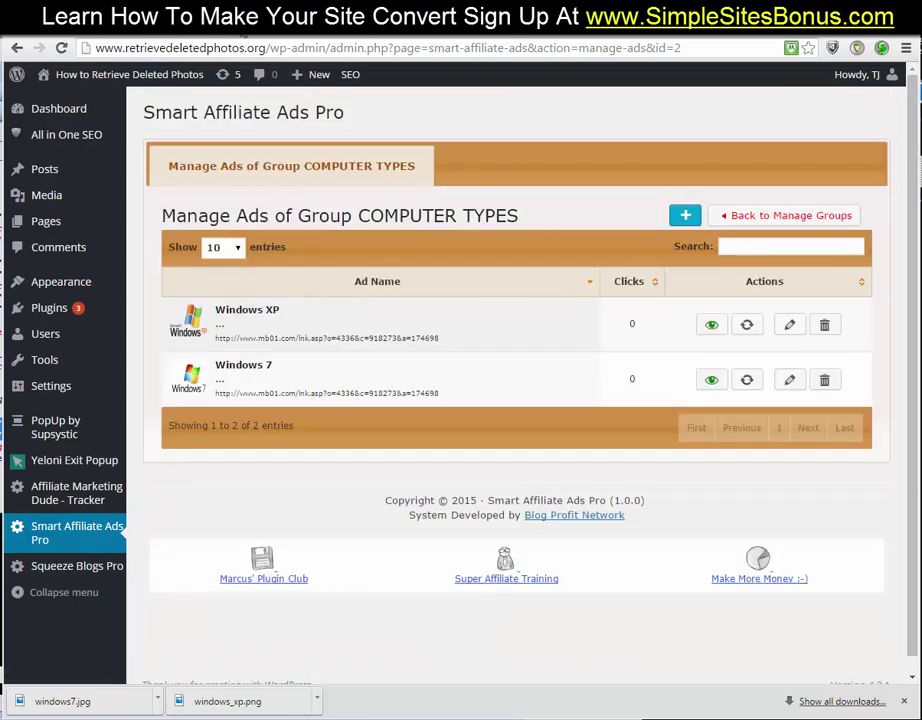
- Switch back to the Google Images results and search for "windows 8" instead
key("ctrl+Tab")
left_click(268, 200)
scroll(268, 200, "up", 1)
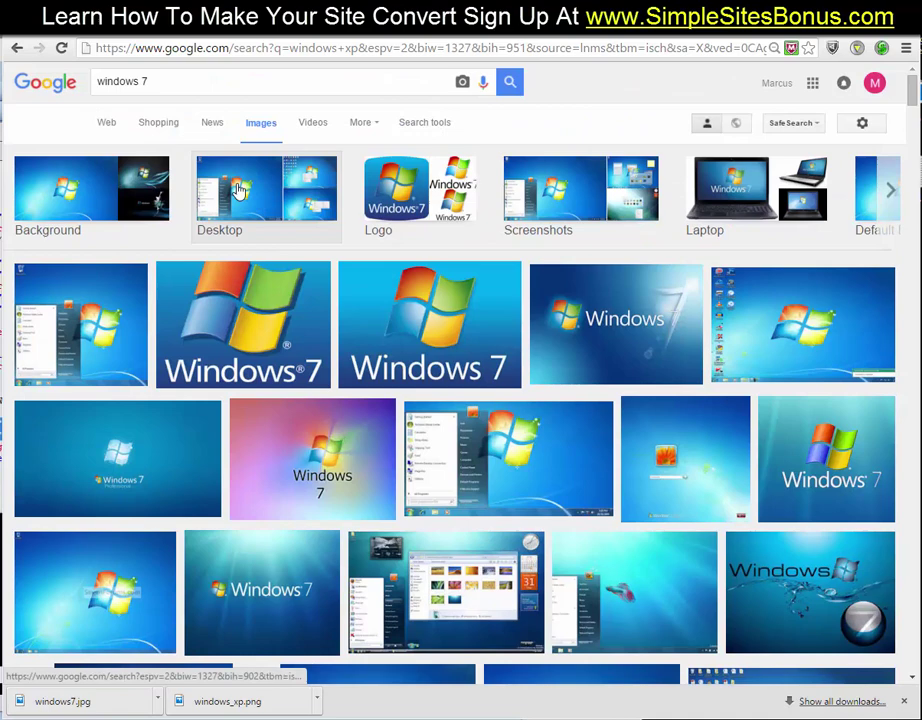
double_click(145, 80)
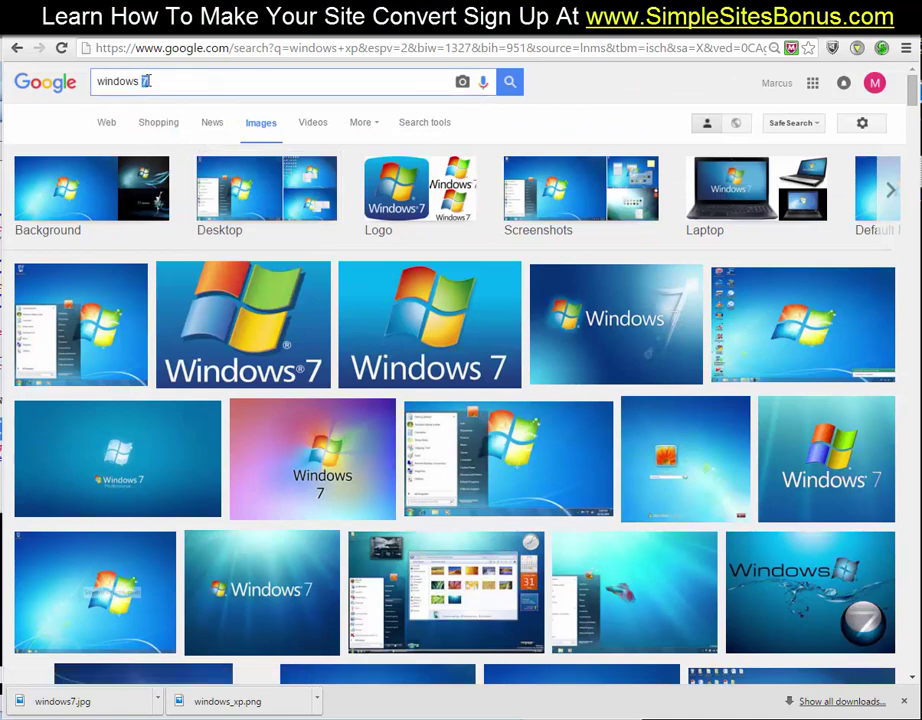
type("8")
key("Return")
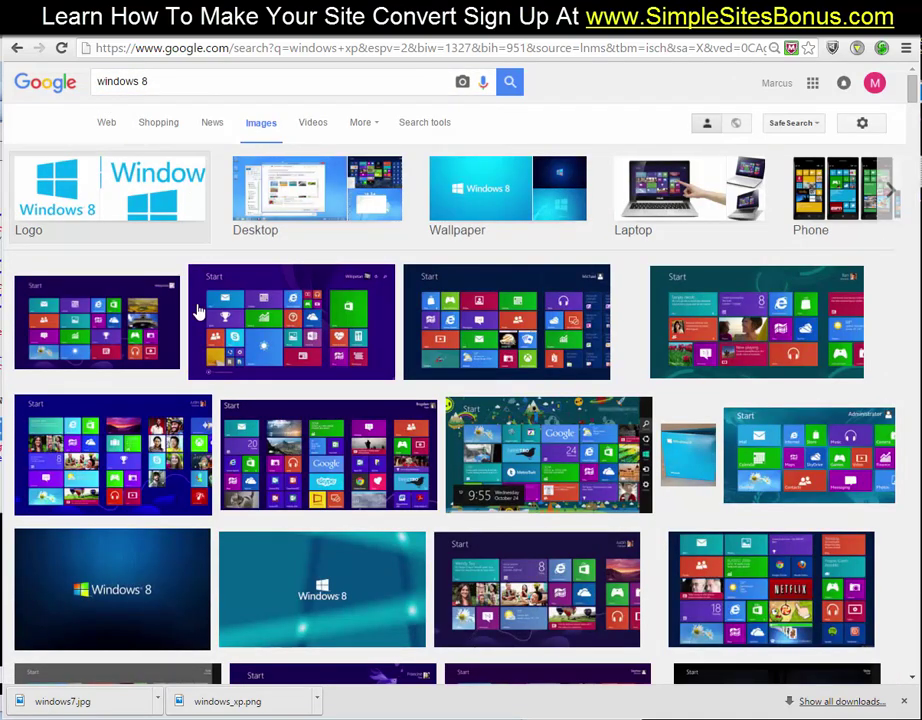
- Find the blue Windows 8 padlock image from pcmag.com in the results and save it to the Pictures folder as win8
scroll(615, 498, "down", 2)
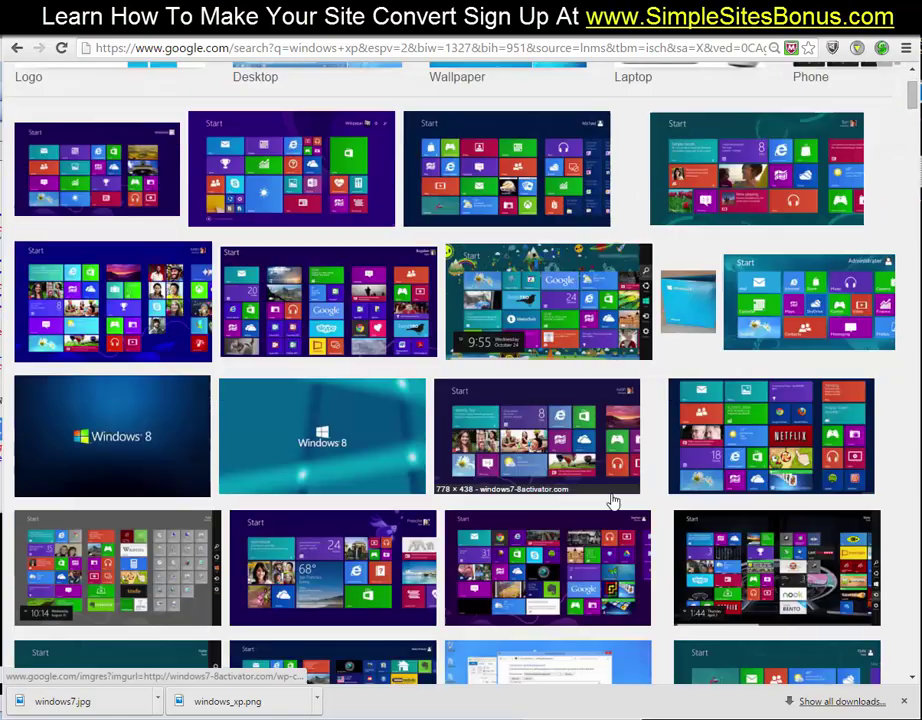
scroll(615, 500, "down", 3)
scroll(612, 500, "up", 4)
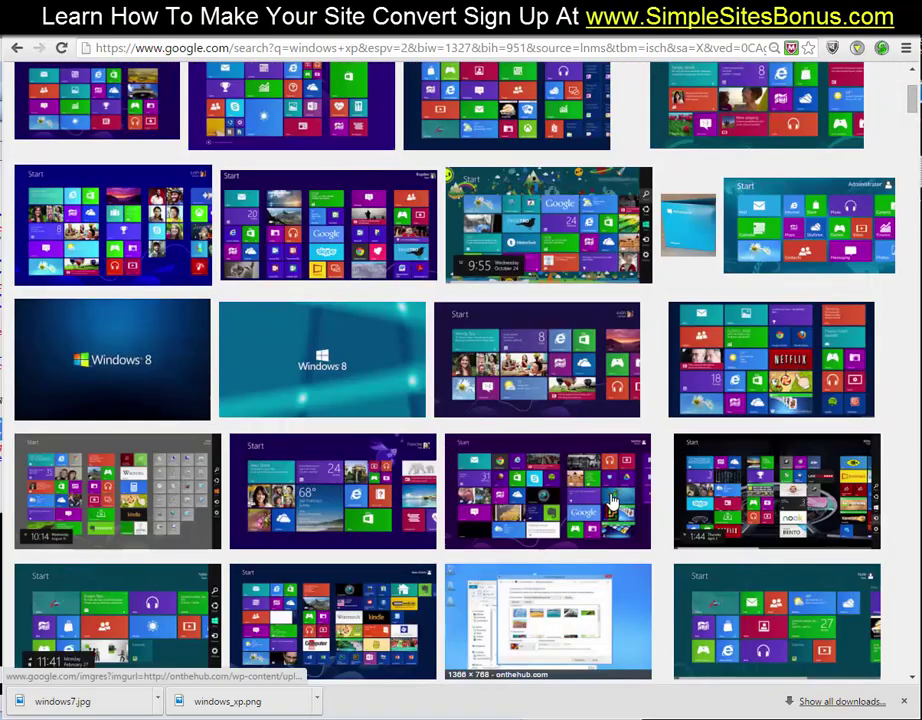
scroll(260, 325, "down", 1)
scroll(168, 262, "down", 8)
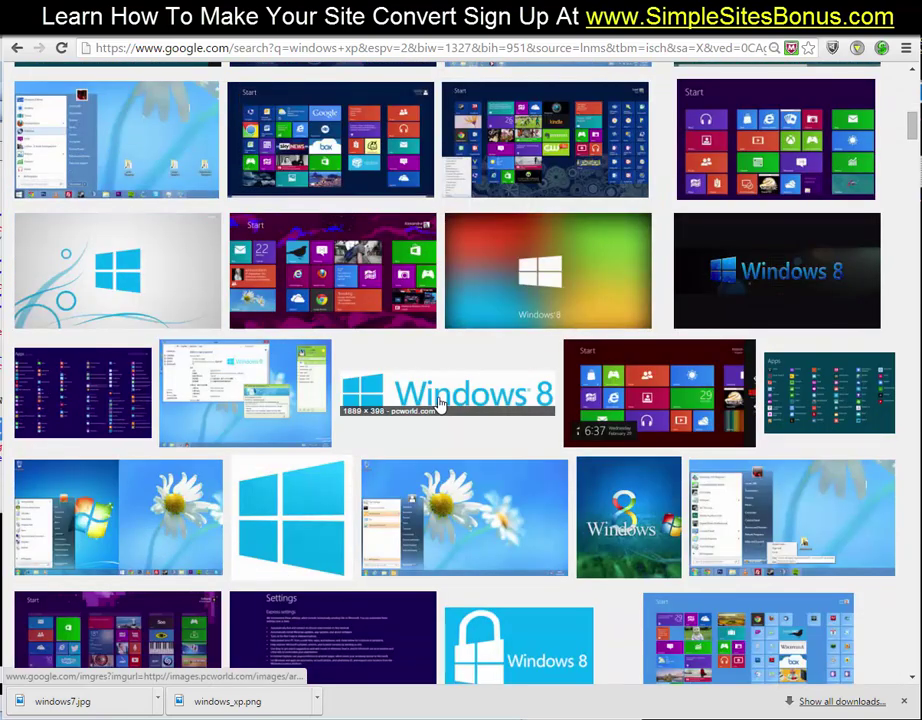
left_click(440, 403)
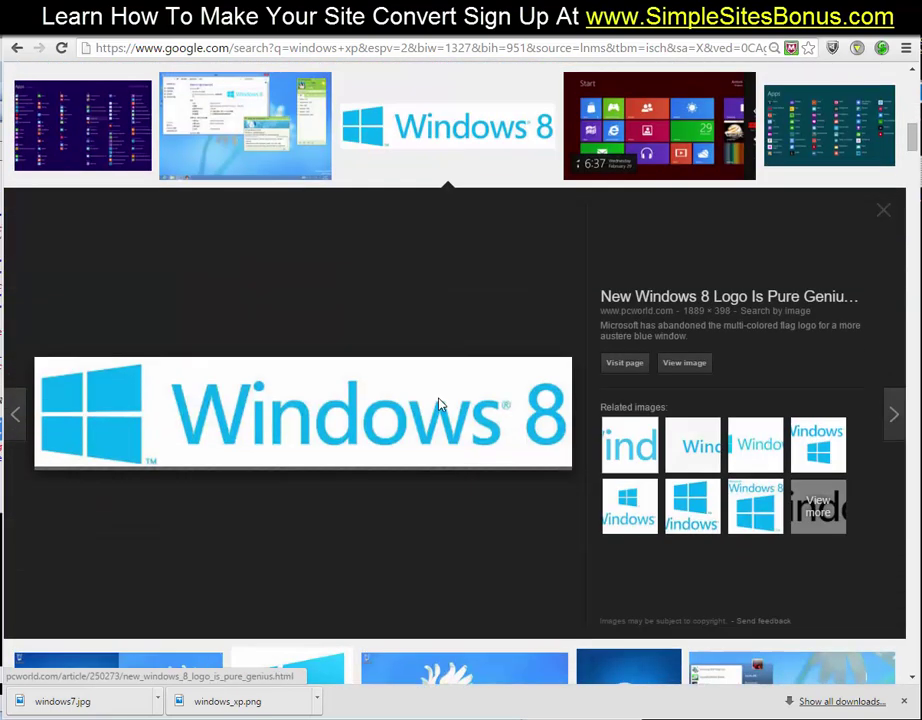
scroll(240, 298, "down", 3)
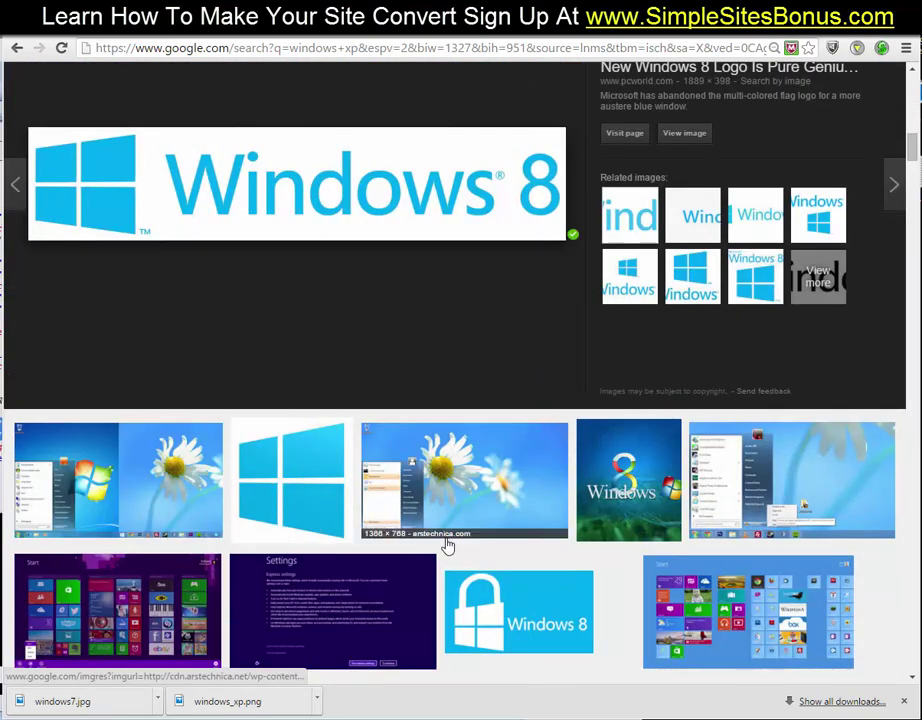
left_click(485, 604)
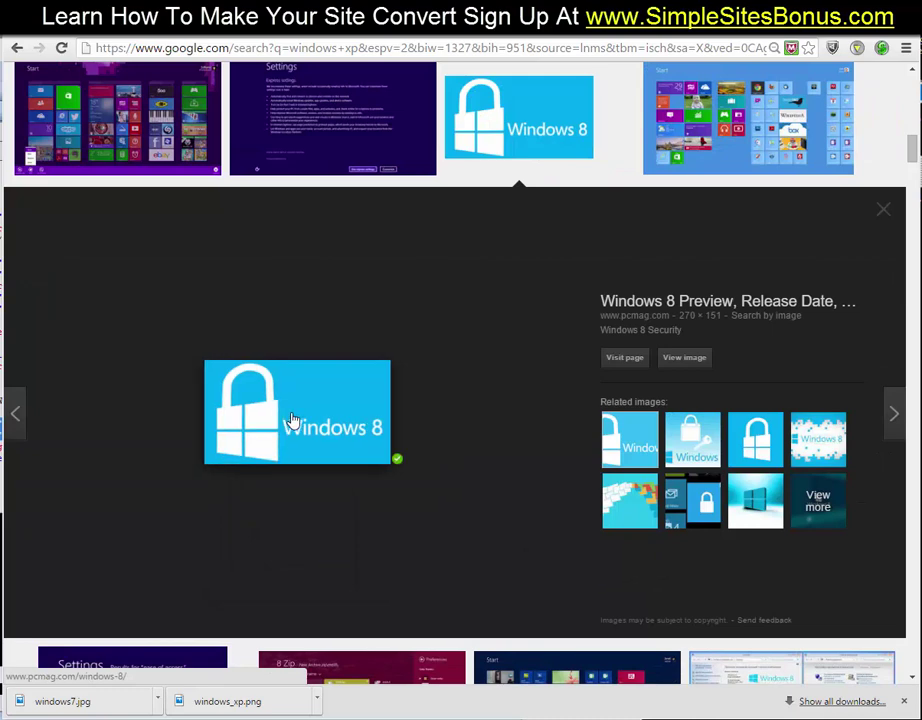
right_click(292, 420)
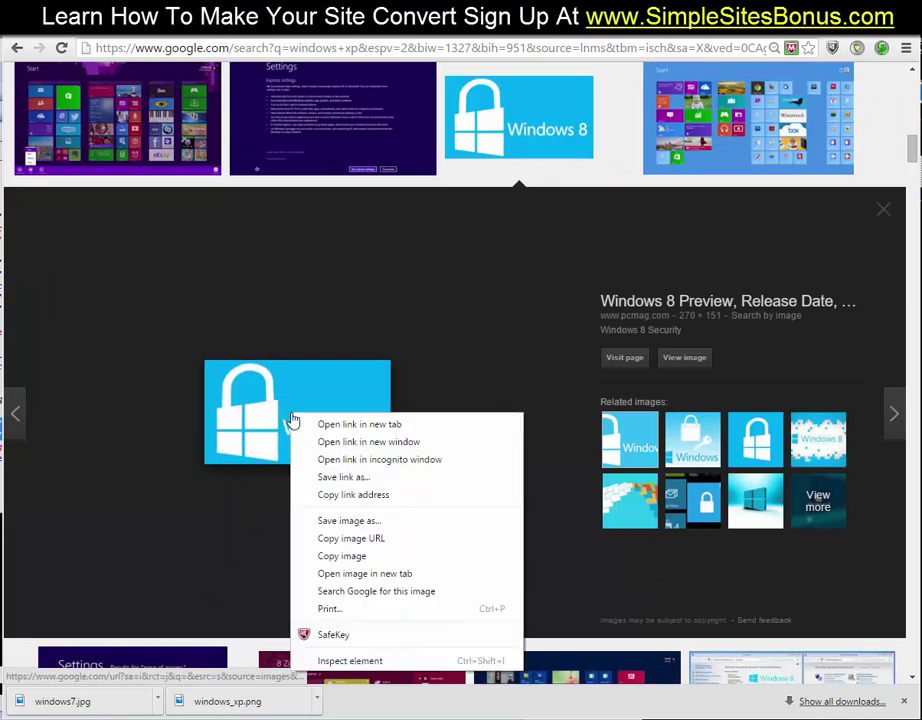
left_click(368, 521)
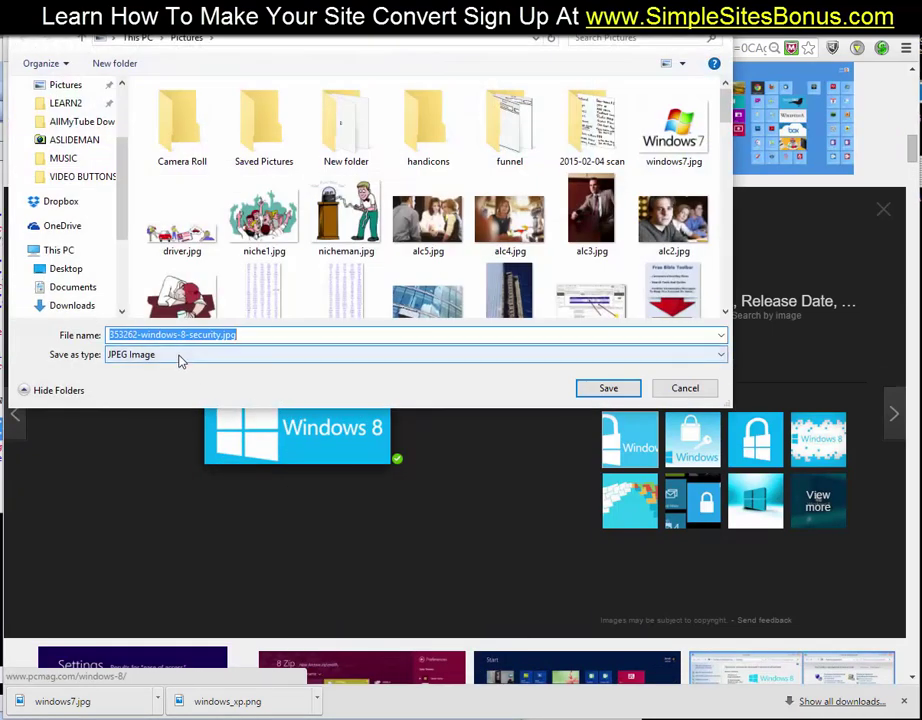
type("win8")
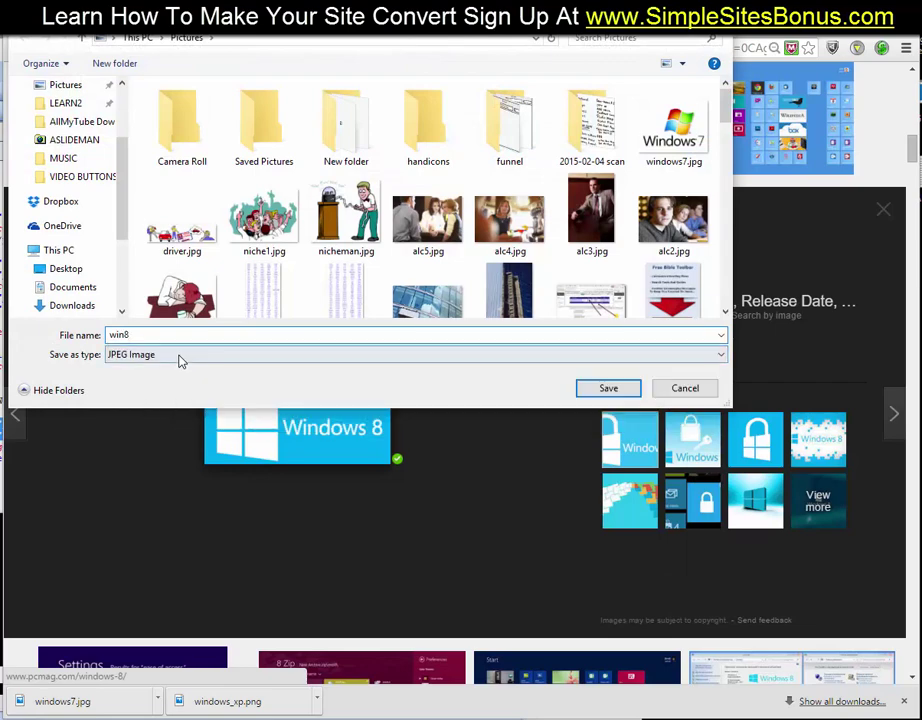
key("Return")
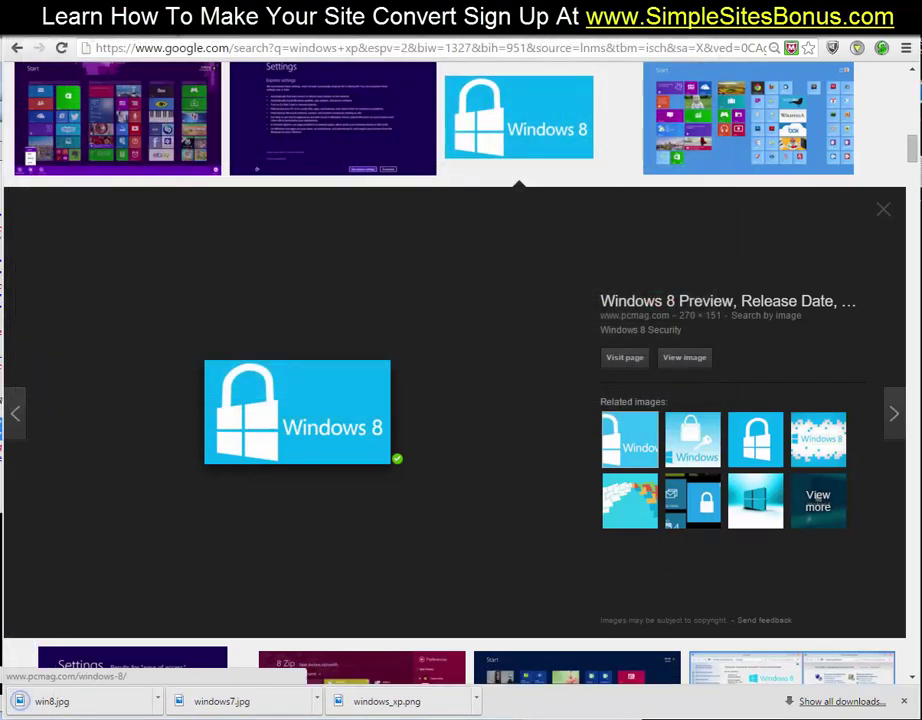
- Return to the ads manager, start another ad titled "Windows 8" with the same mb01.com affiliate link, and open its image upload
key("ctrl+Tab")
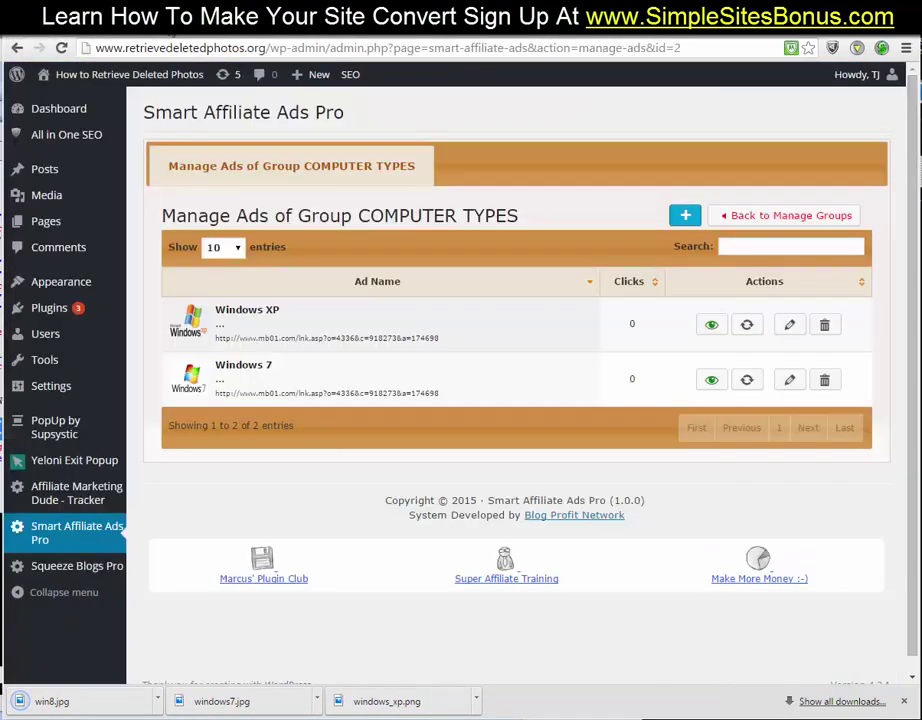
left_click(679, 218)
left_click(432, 275)
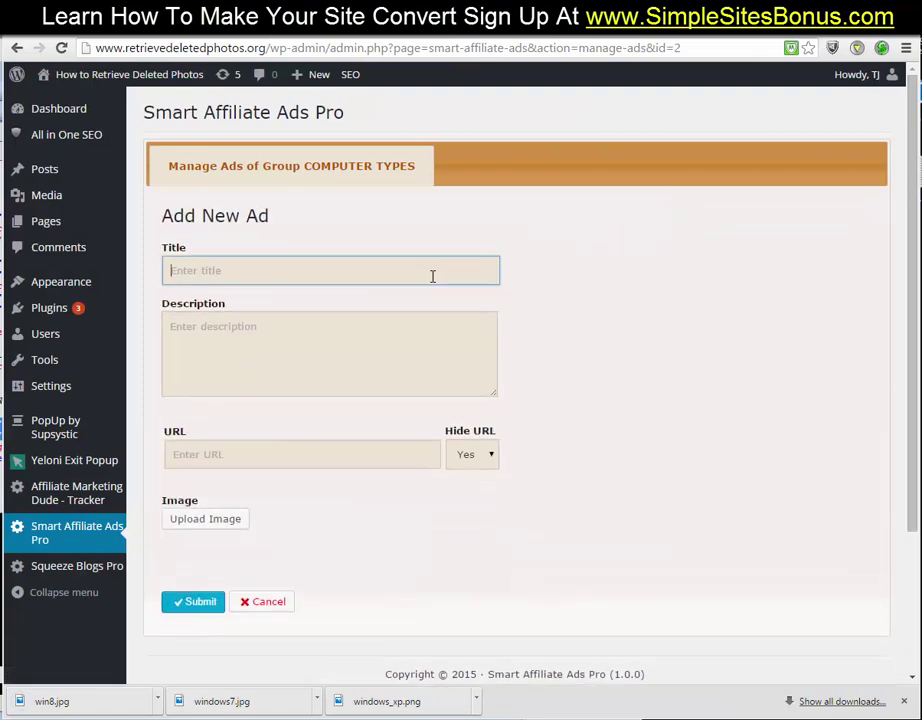
type("Windows ")
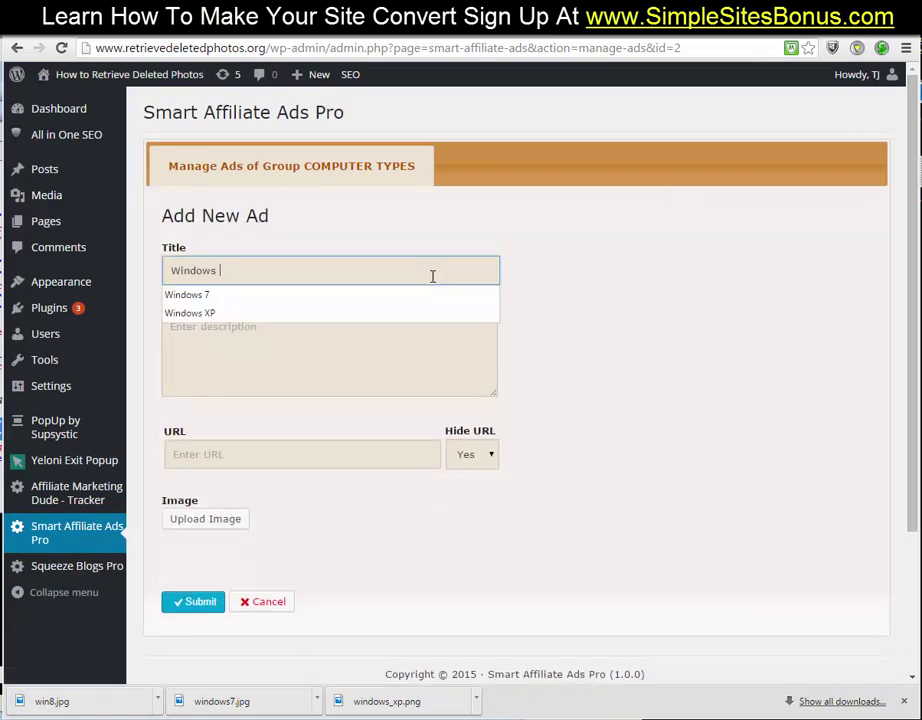
type("8")
left_click(408, 452)
type("http://www.mb01.com/lnk.asp?o=4336&c=918273&a=174698")
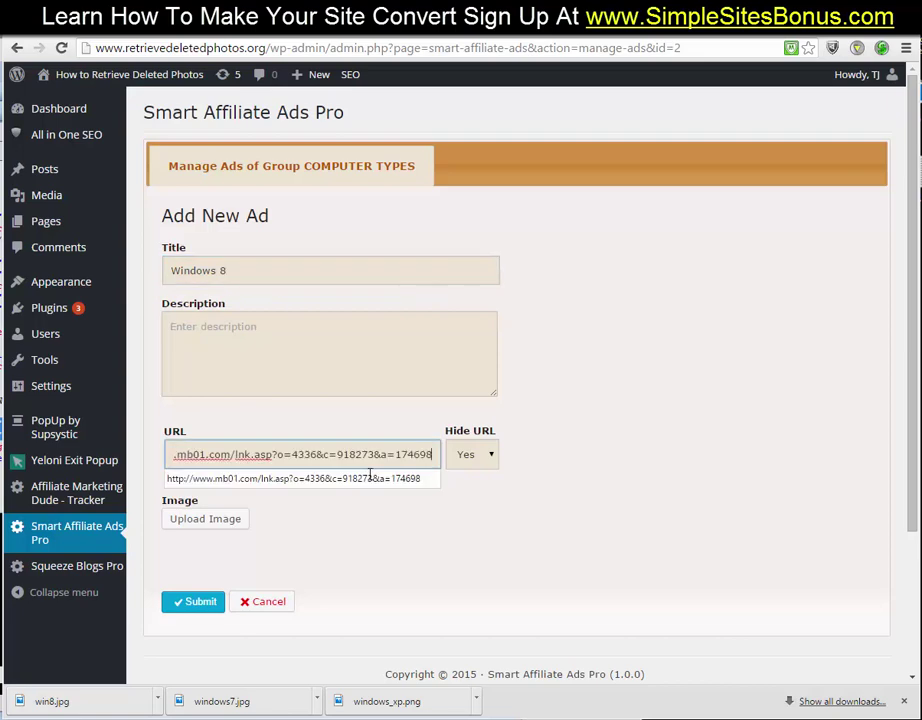
left_click(190, 526)
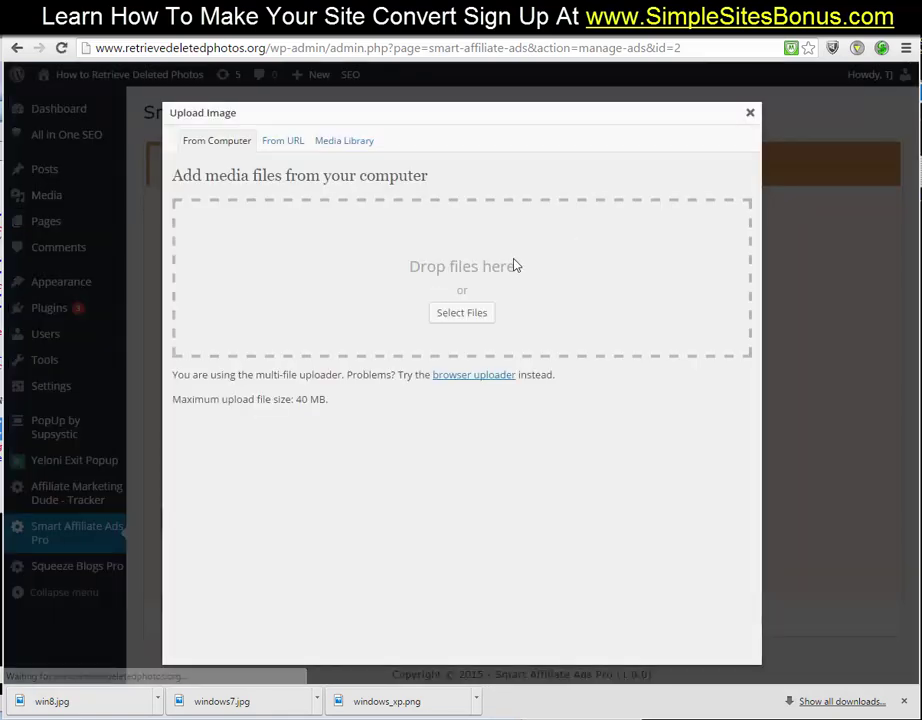
- Upload win8.jpg from the Pictures folder, insert it as the Windows 8 ad's image, and submit the ad
left_click(476, 313)
scroll(430, 230, "up", 5)
double_click(669, 110)
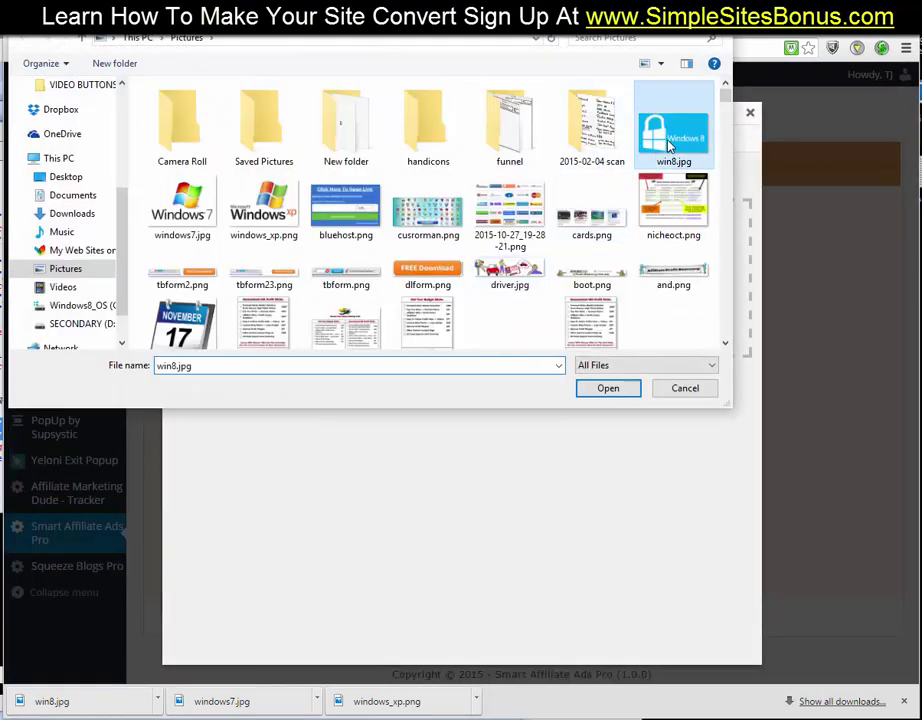
scroll(455, 540, "down", 4)
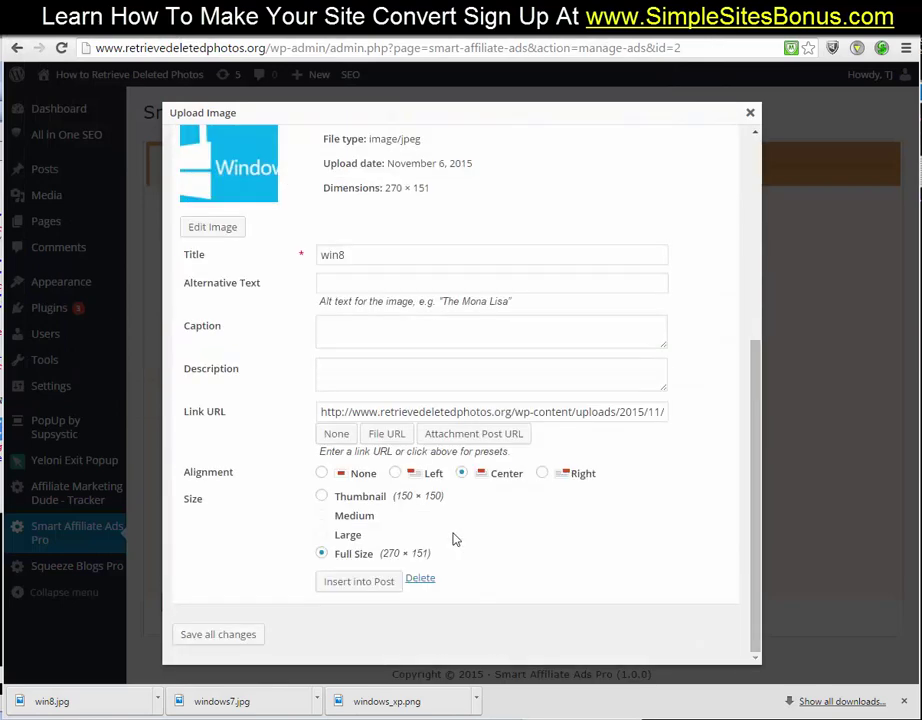
left_click(334, 585)
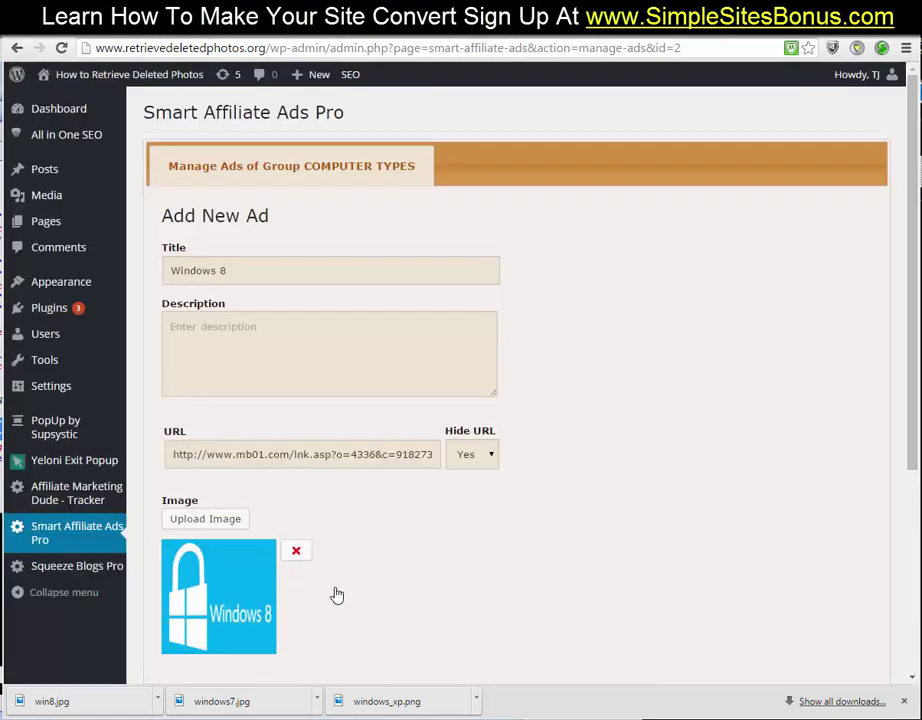
scroll(328, 594, "down", 3)
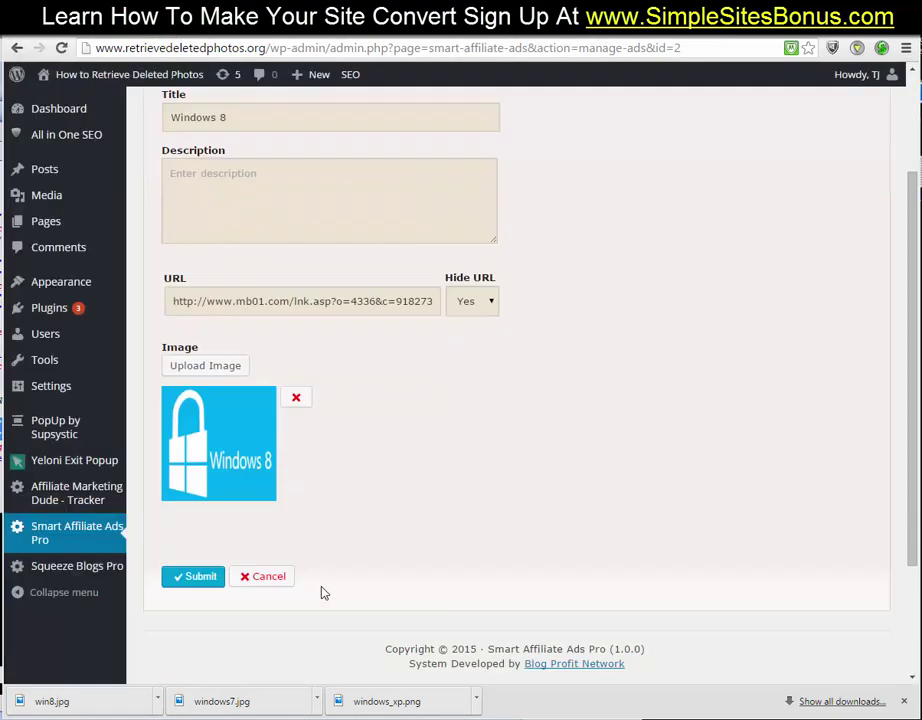
left_click(197, 578)
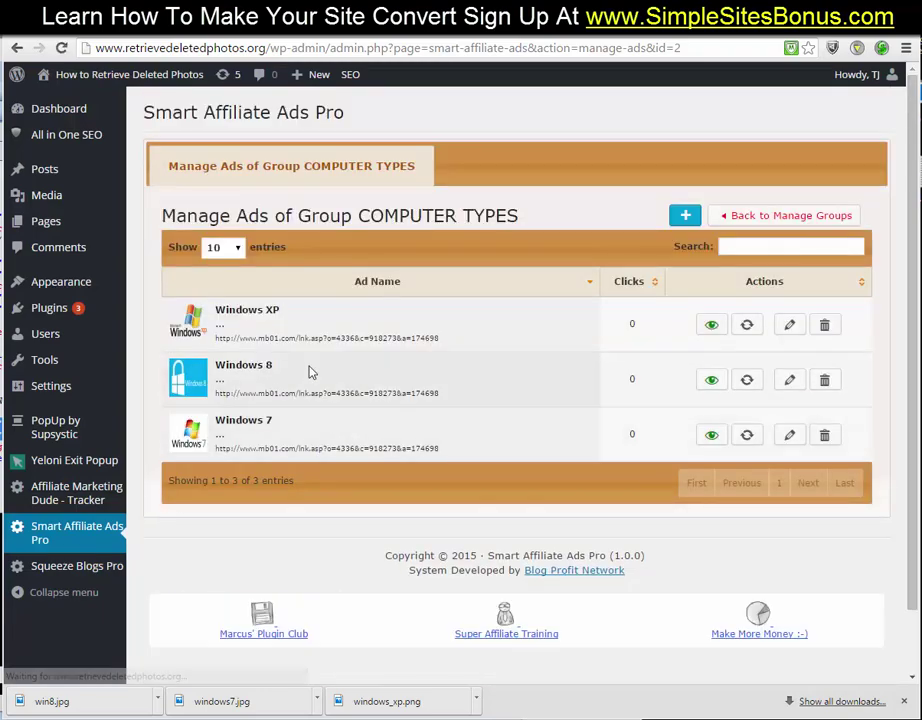
- Open a new ad form in the COMPUTER TYPES group, switch to the Google Images results, and search for "mac"
left_click(685, 215)
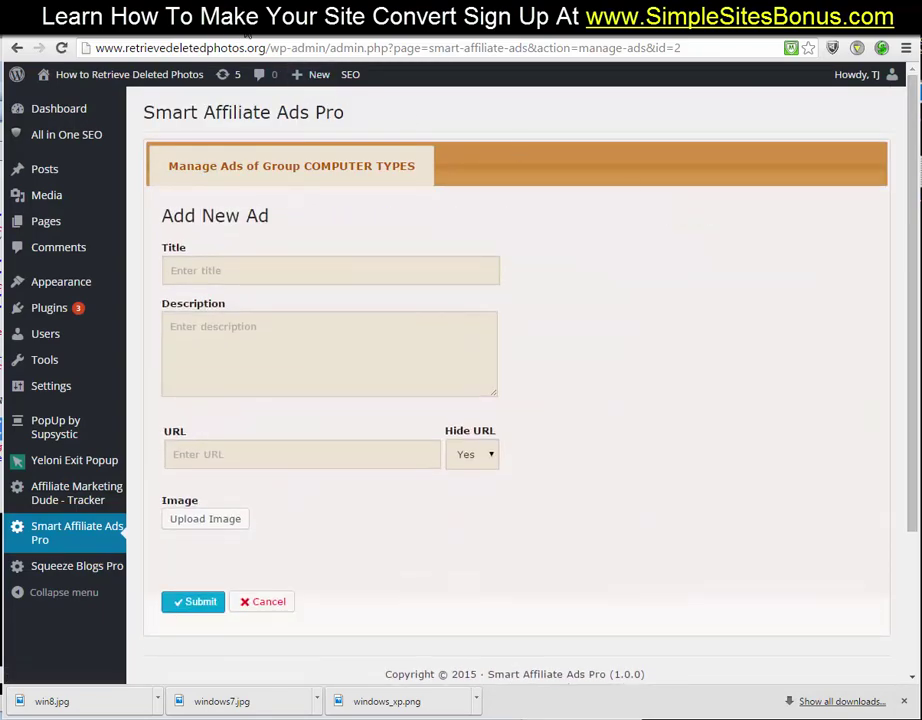
left_click(245, 34)
scroll(247, 140, "up", 10)
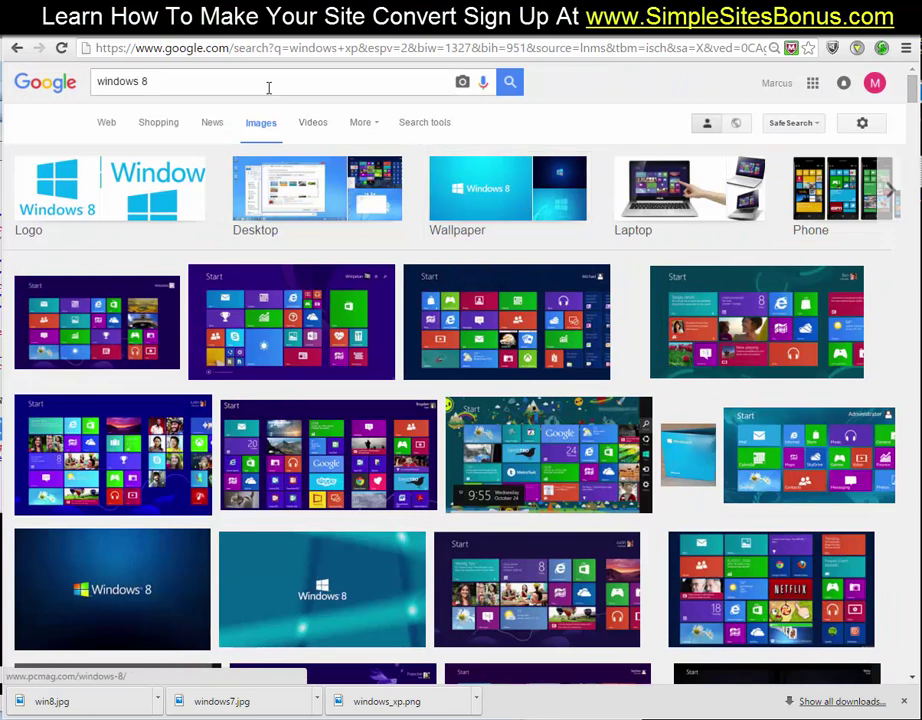
triple_click(268, 87)
type("mac")
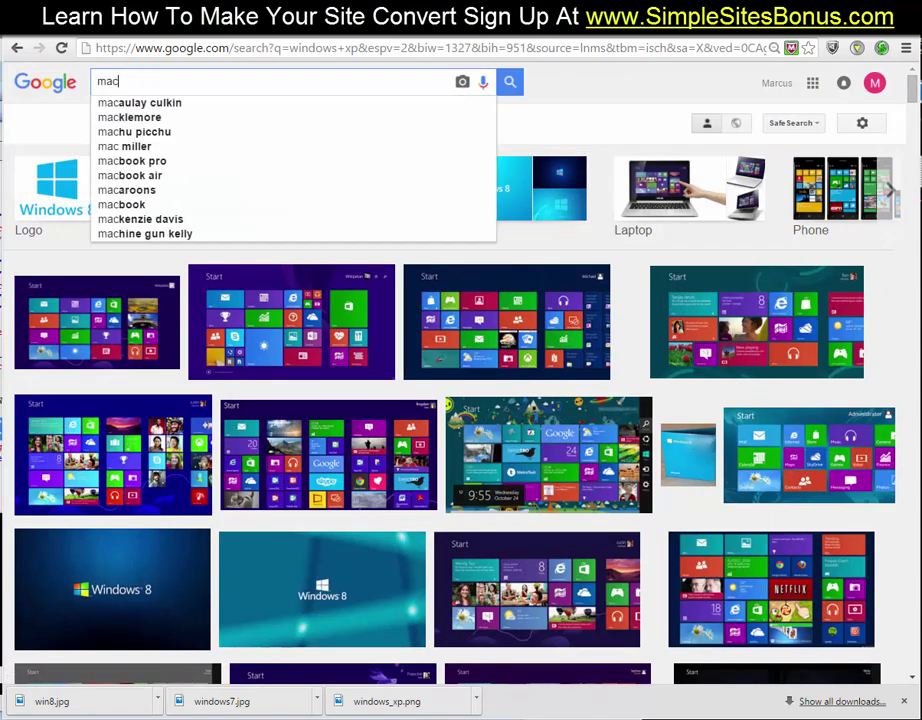
key("Return")
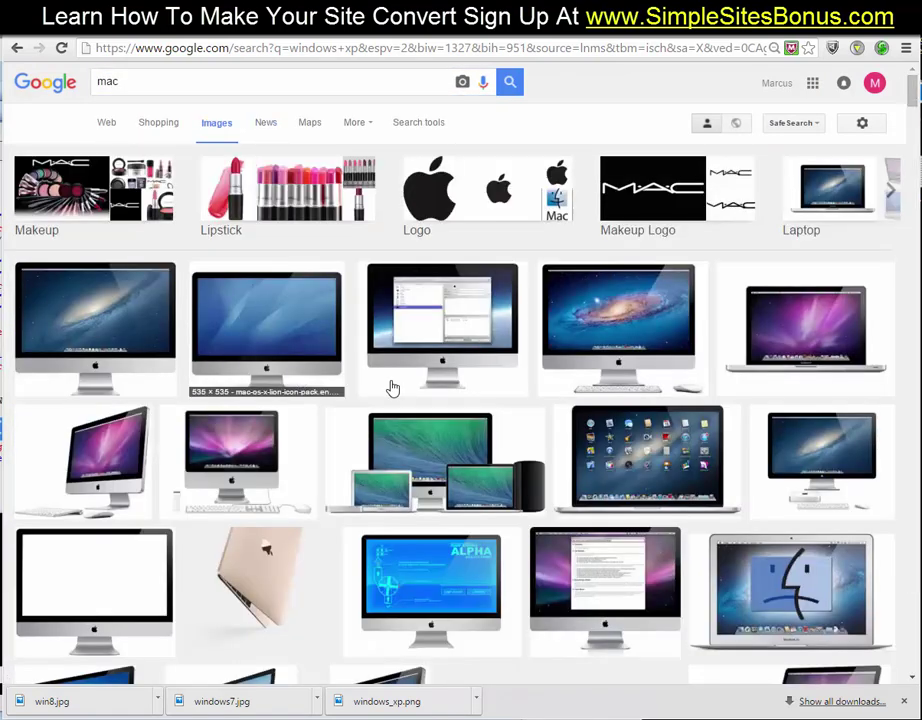
scroll(420, 384, "down", 3)
scroll(420, 384, "up", 4)
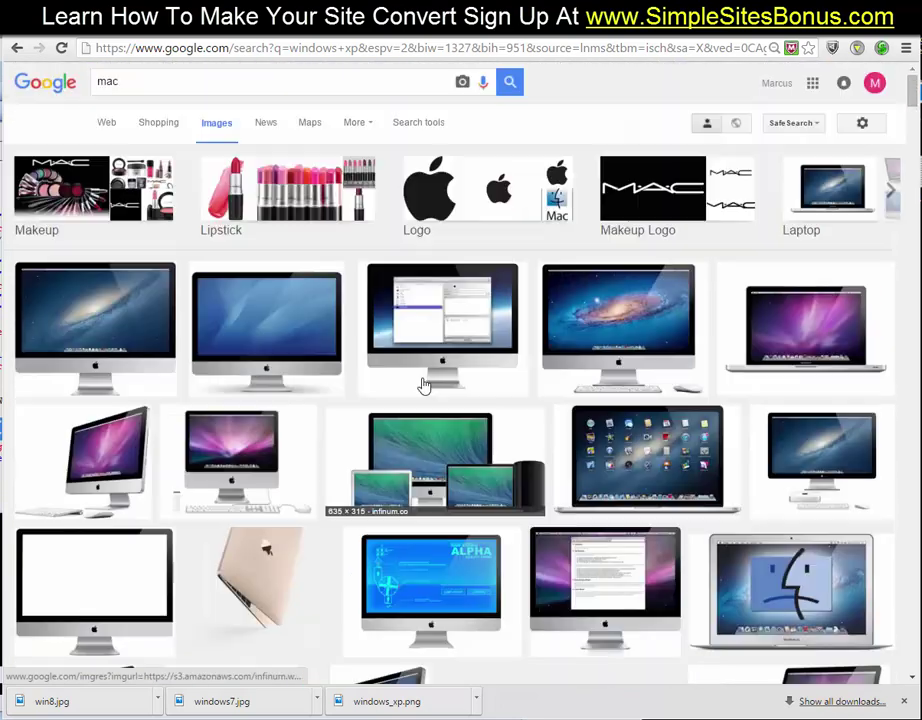
- Refine the image search to "mac computer logo"
left_click(247, 82)
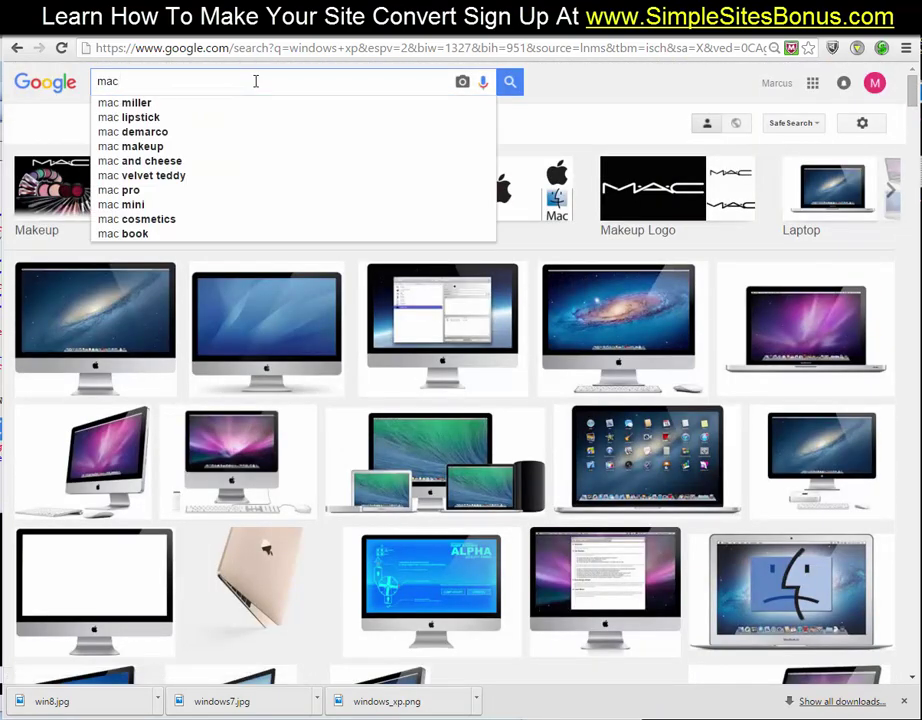
type("computer lo")
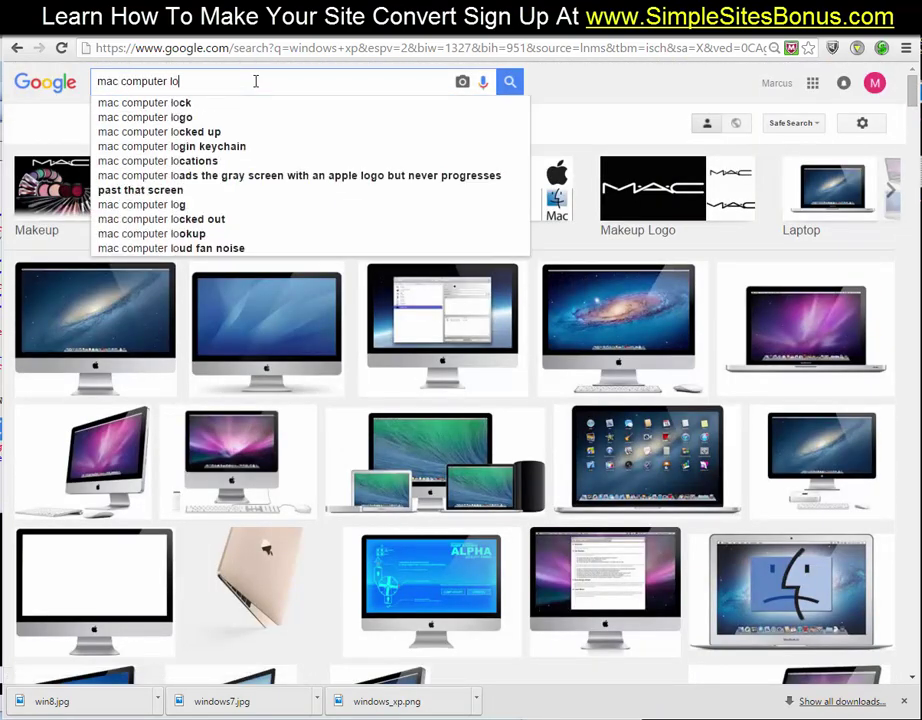
type("go")
key("Return")
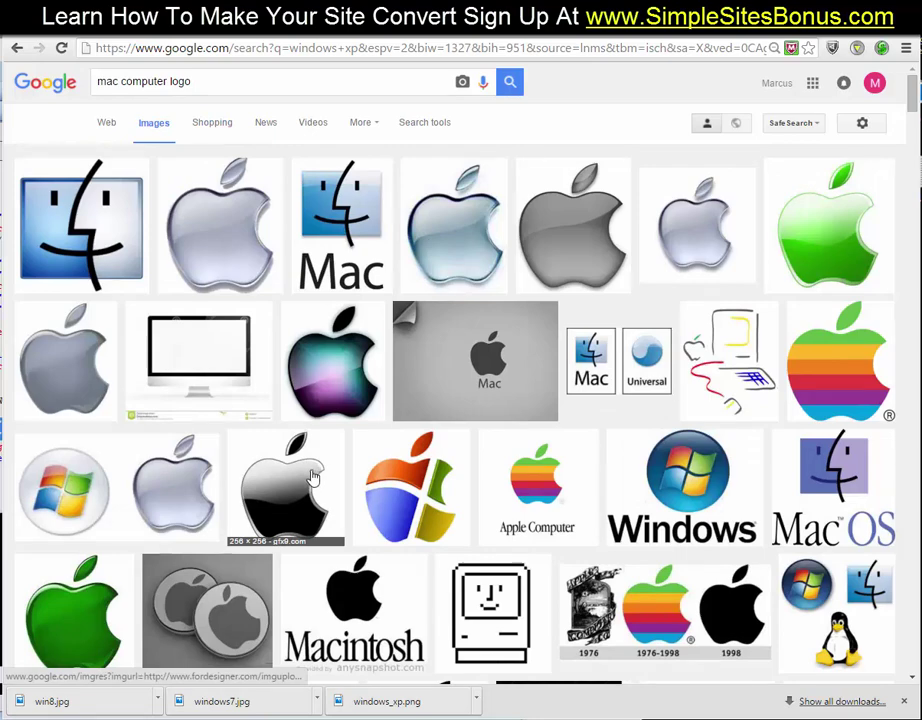
- Open the purple Mac OS logo from logodatabases.com in the results and save it to the Pictures folder as mac
left_click(849, 477)
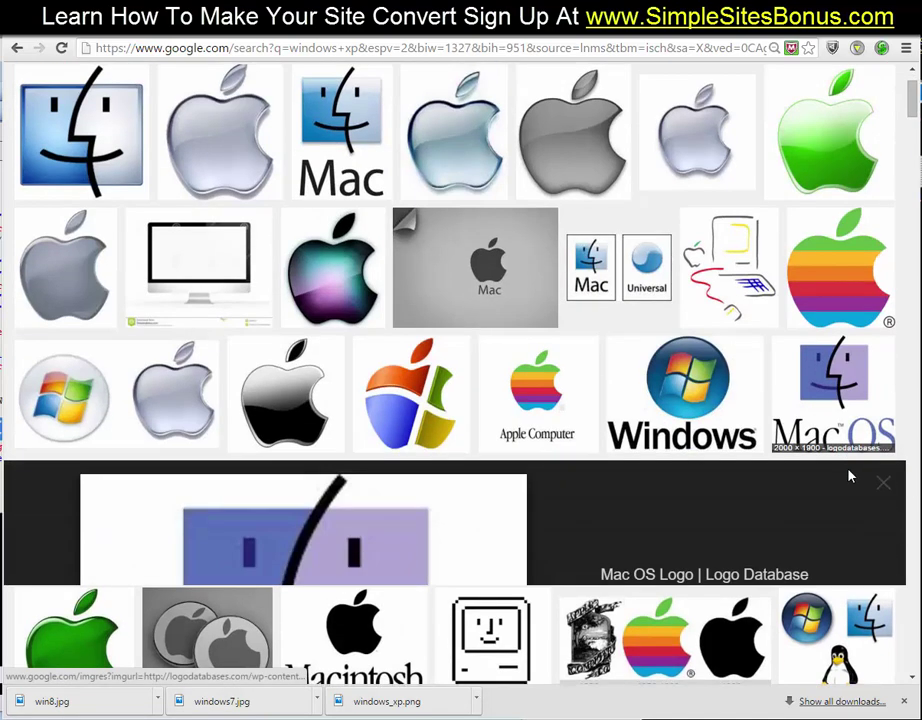
right_click(256, 378)
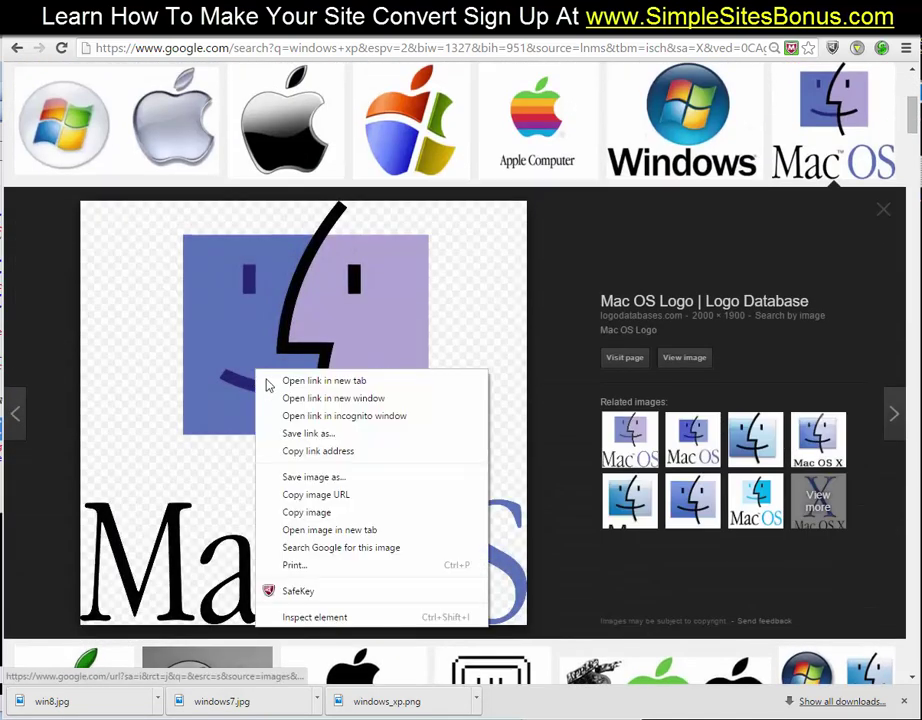
left_click(345, 478)
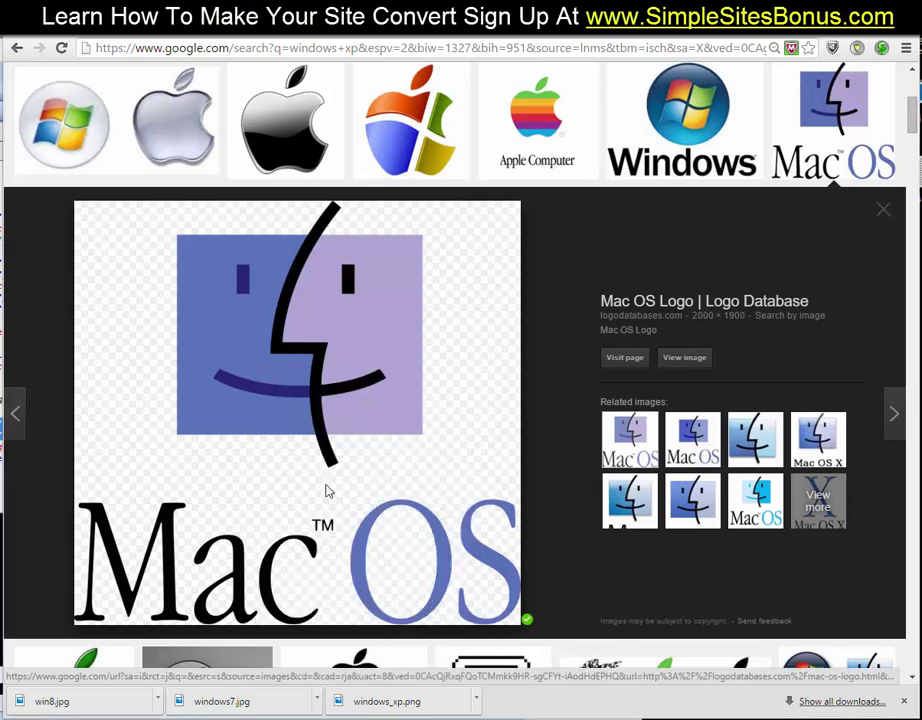
type("mac")
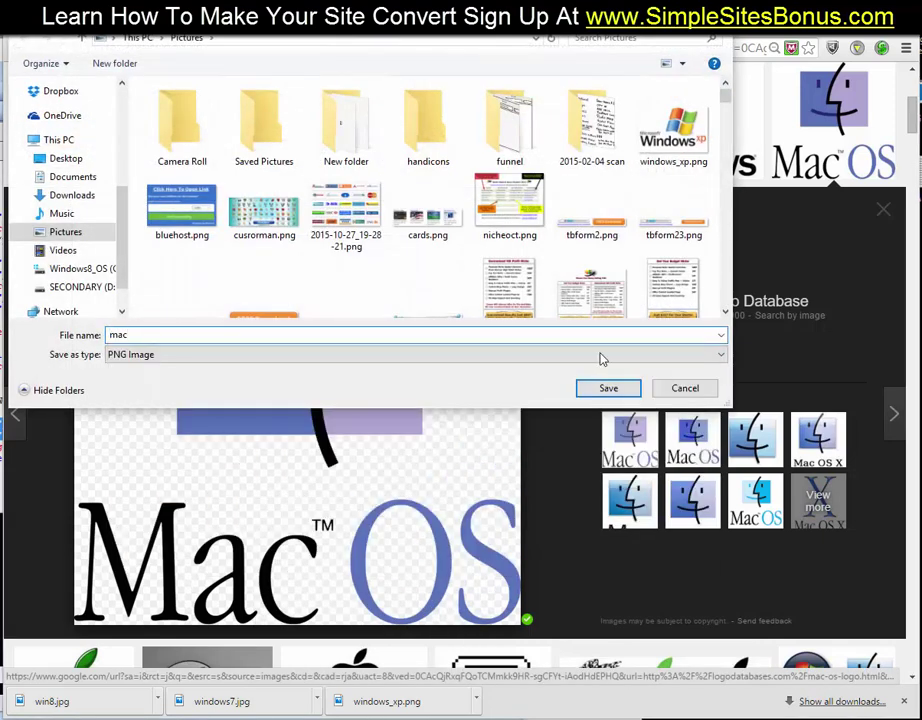
left_click(610, 386)
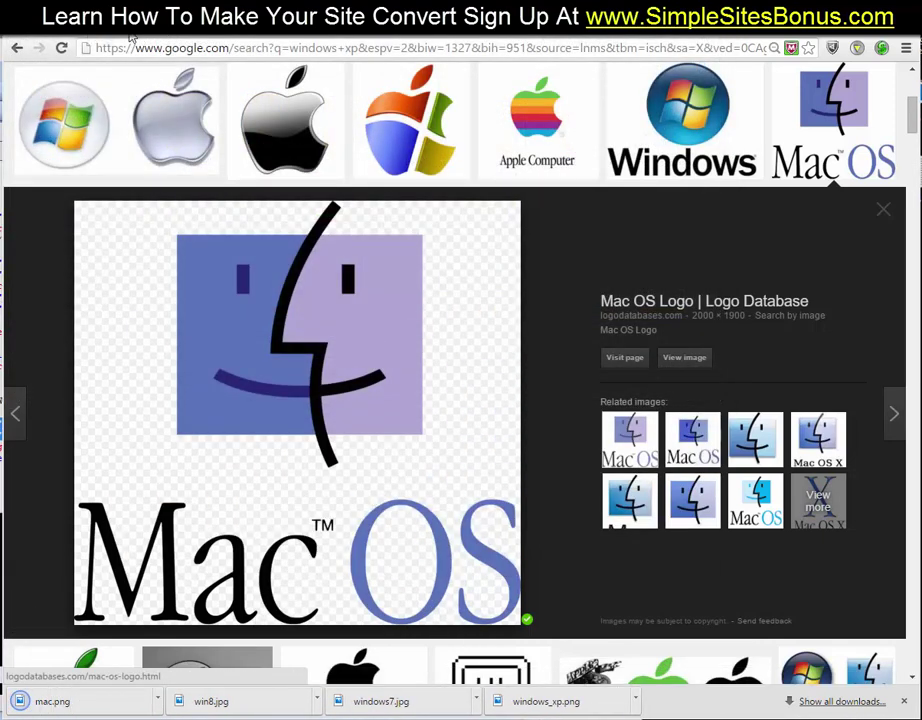
- Return to the ads manager, title the new ad "Mac OS", enter the same mb01.com affiliate link, and open its image upload
left_click(93, 28)
left_click(165, 35)
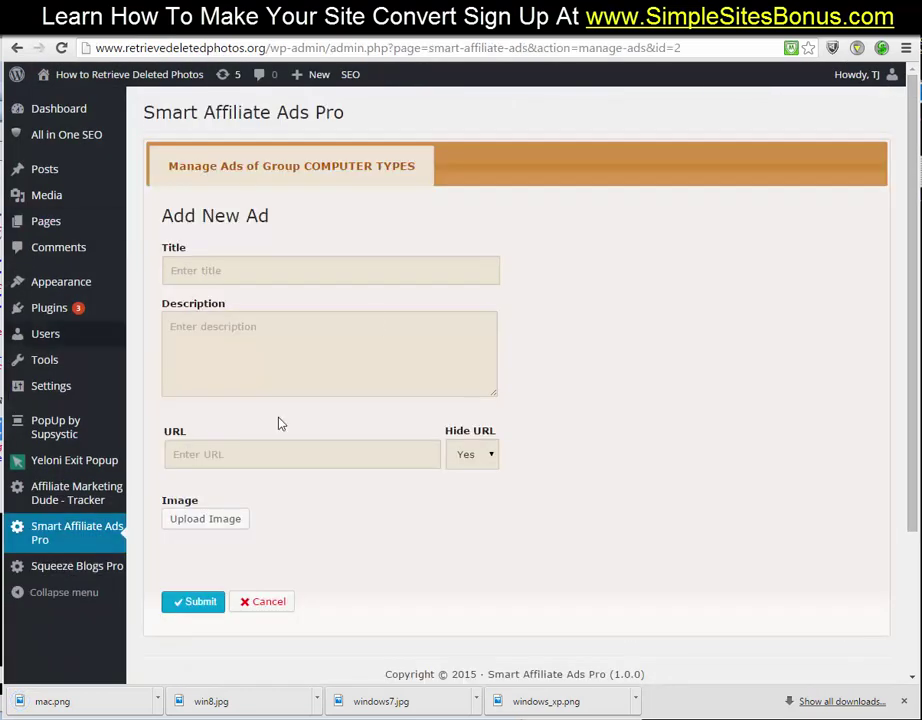
left_click(188, 271)
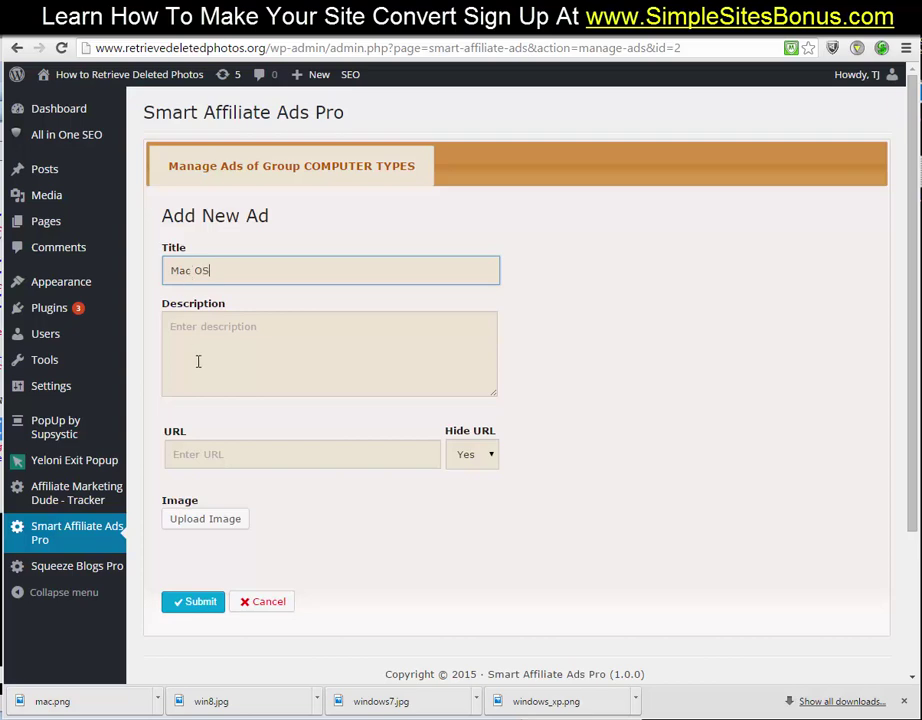
left_click(234, 455)
type("http://www.mb01.com/lnk.asp?o=4336&c=918273&a=174698")
left_click(203, 531)
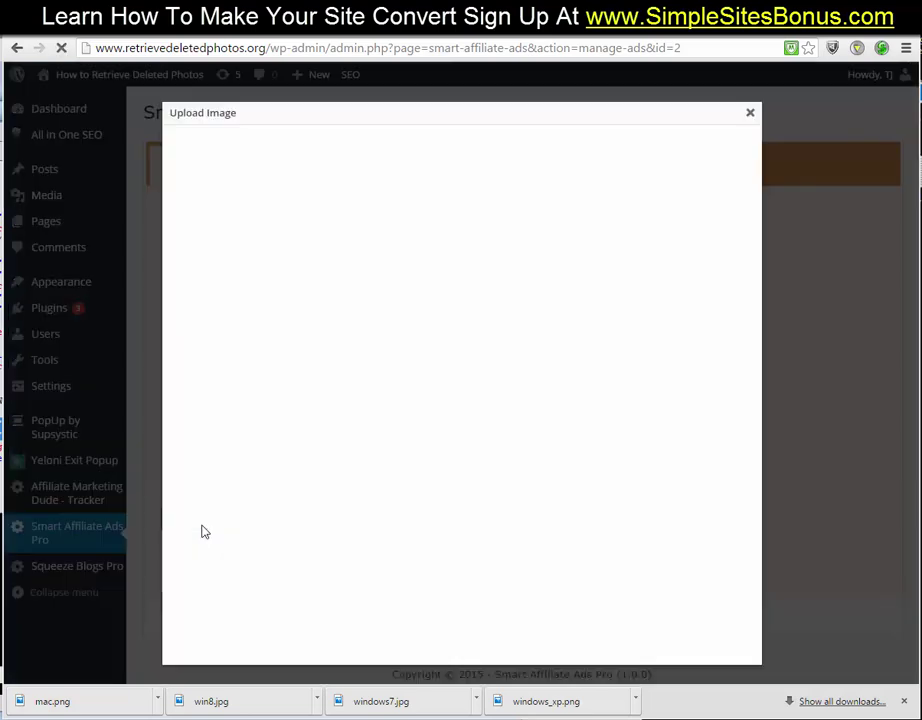
- Upload mac.png from the Pictures folder, insert it as the Mac OS ad's image, and submit the ad
left_click(445, 321)
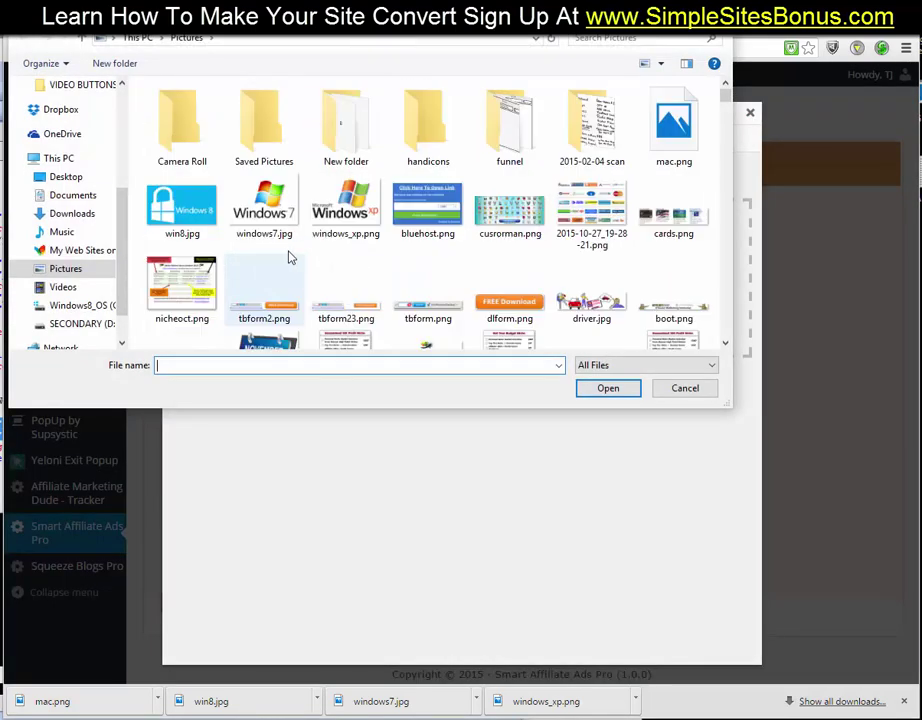
left_click(671, 123)
left_click(609, 387)
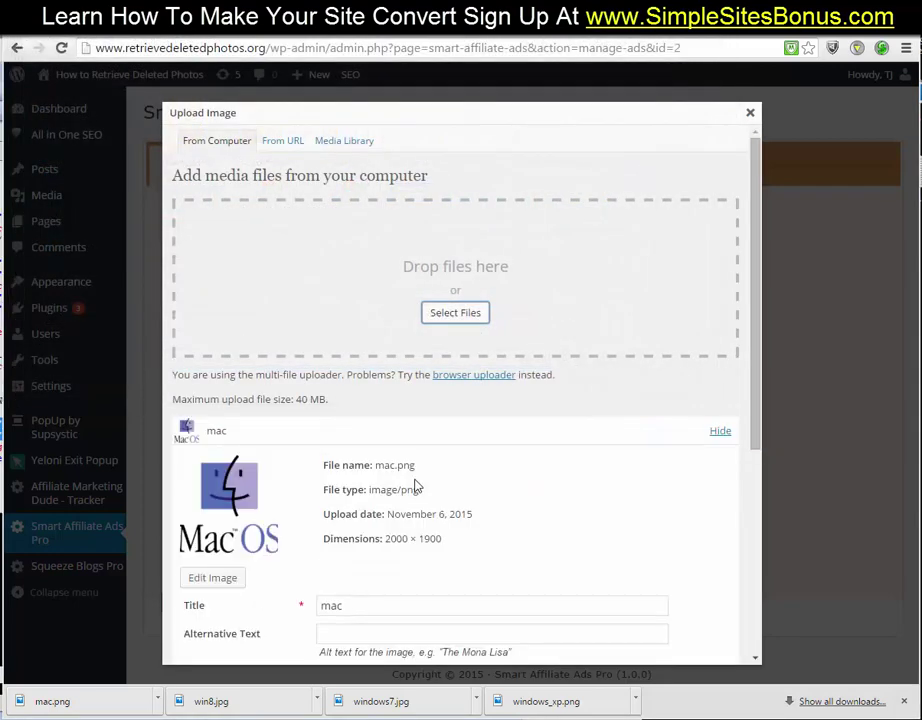
scroll(416, 484, "down", 5)
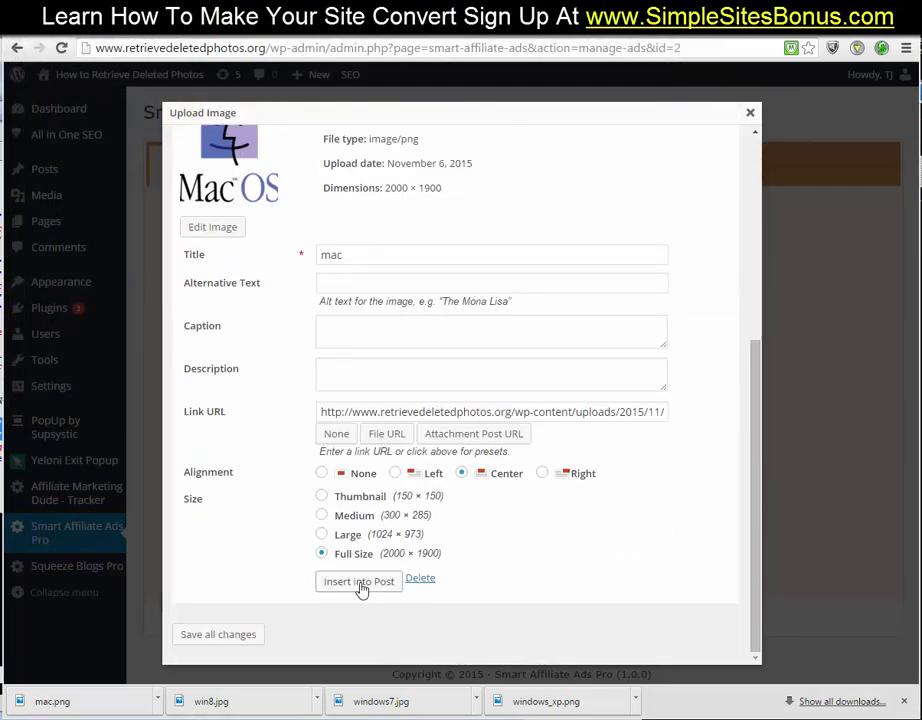
left_click(359, 583)
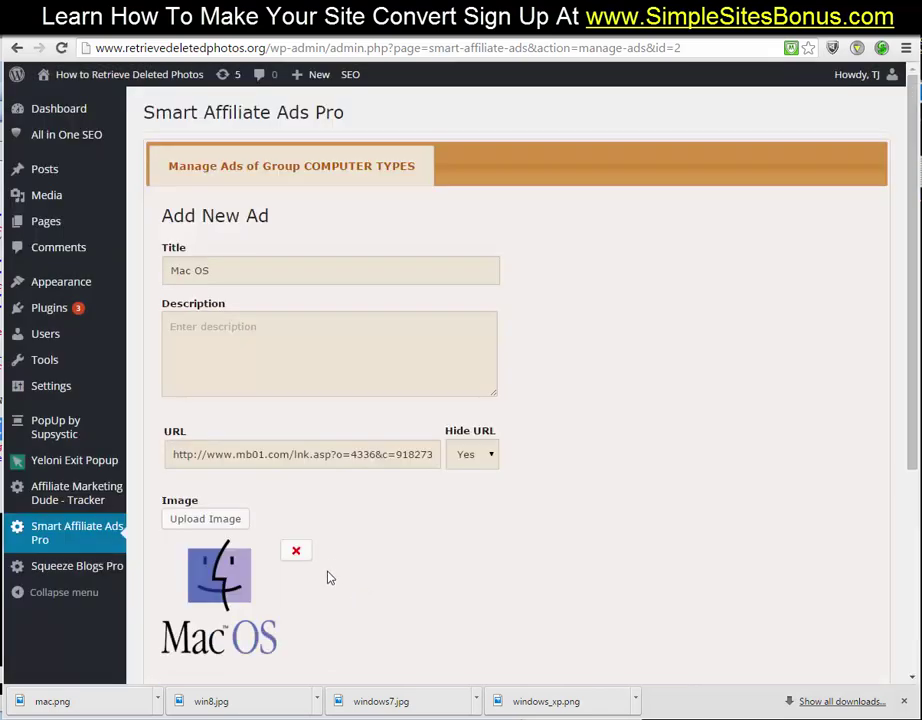
scroll(329, 578, "down", 4)
left_click(196, 412)
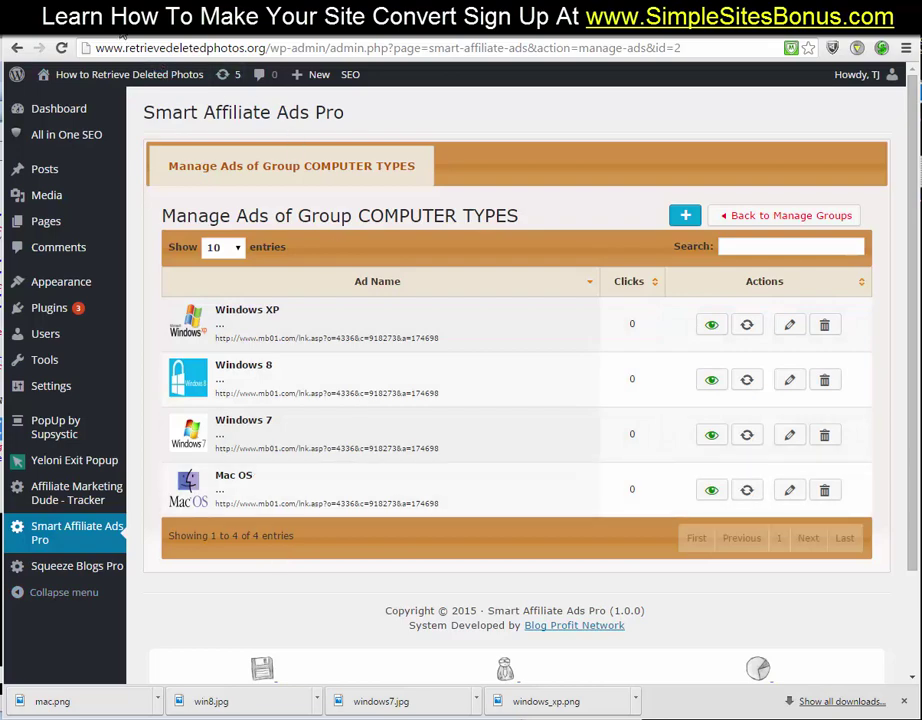
- Go back to the Retrieve Deleted Photos page editor and replace "Retrieve" with "Restore" in the main heading of the content
key("alt+Left")
scroll(516, 344, "down", 2)
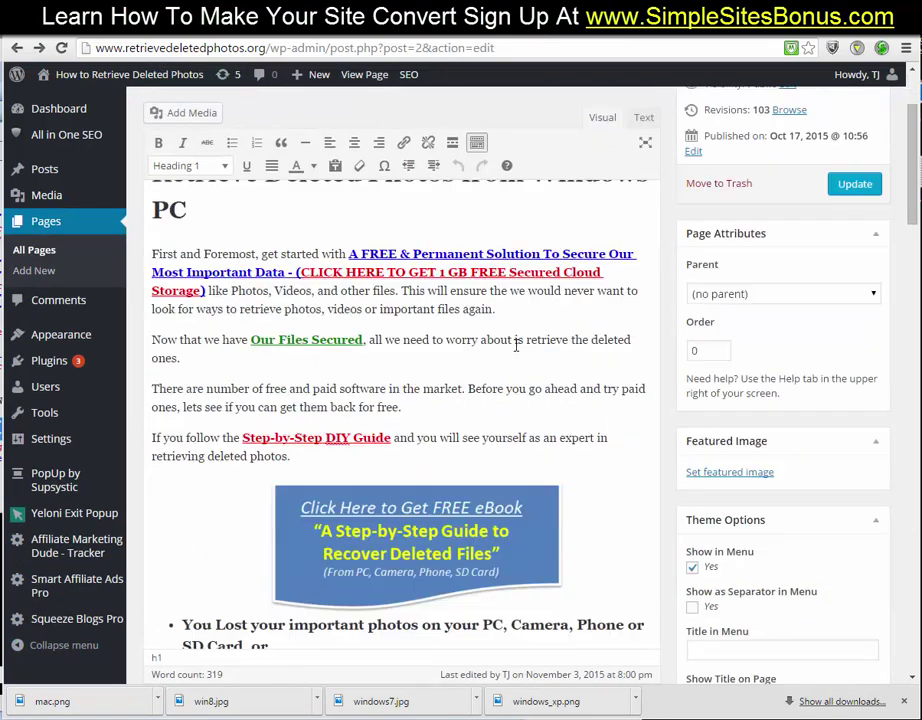
scroll(520, 335, "up", 2)
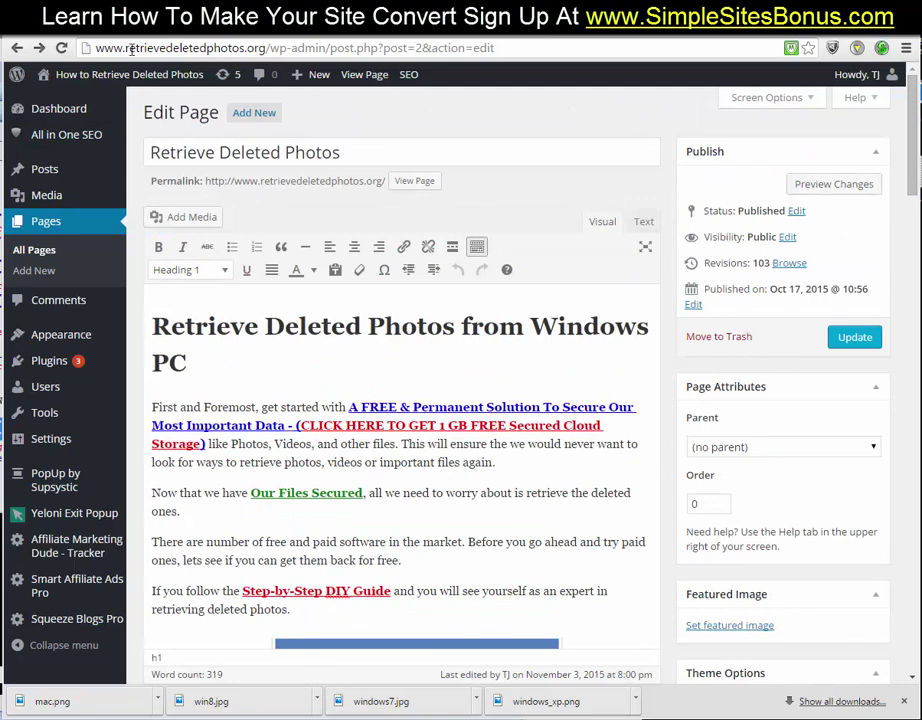
left_click(15, 48)
left_click_drag(258, 326, 137, 328)
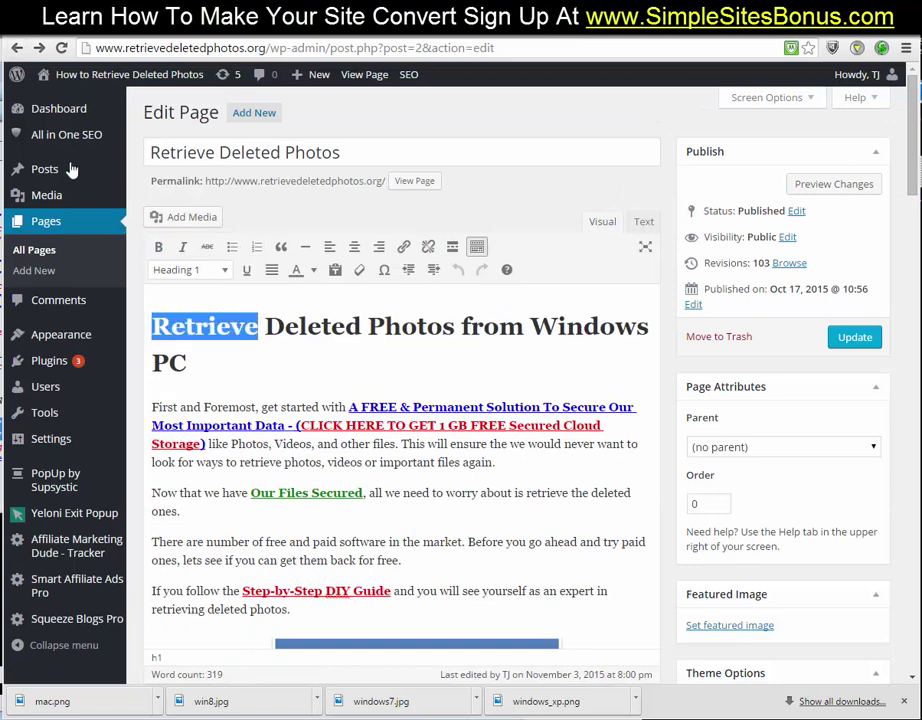
left_click(18, 46)
left_click(82, 26)
type("Restore")
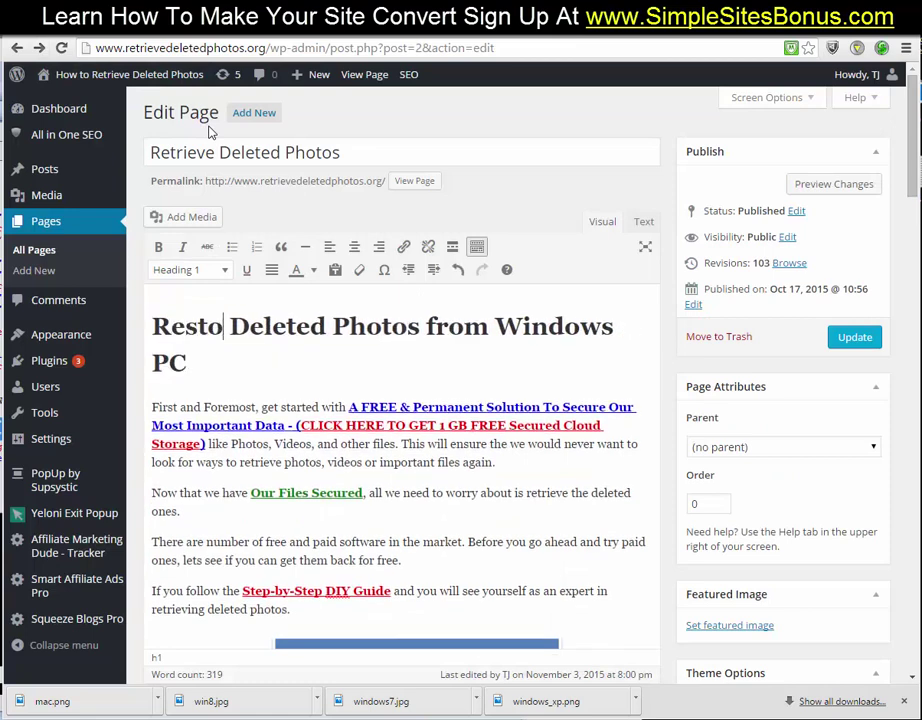
- Remove "from Windows PC" from the main heading and put "How To" in front of it
left_click_drag(461, 326, 604, 347)
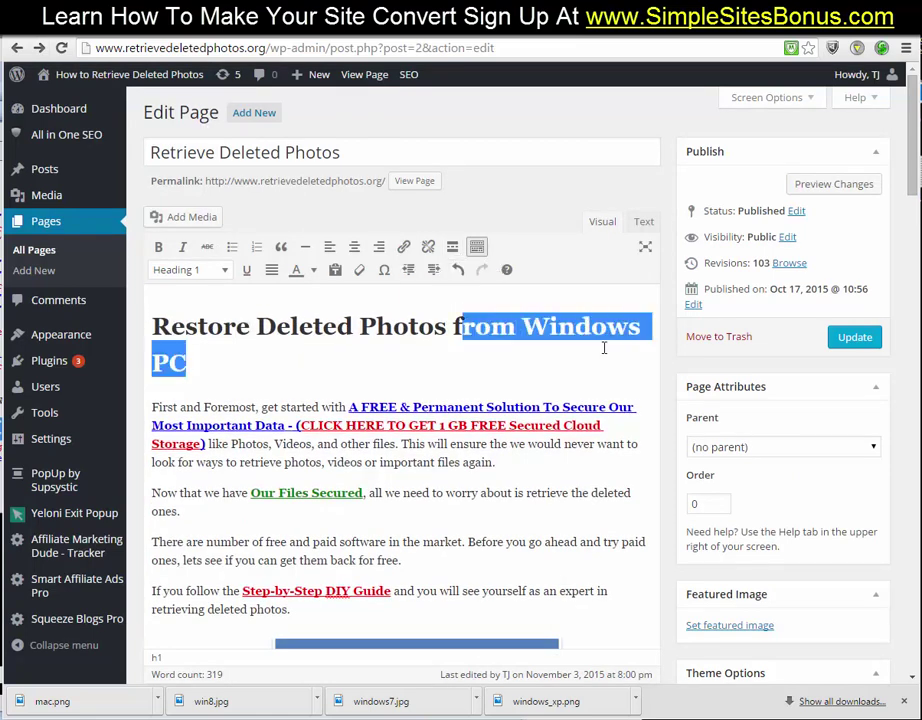
key("BackSpace")
key("BackSpace")
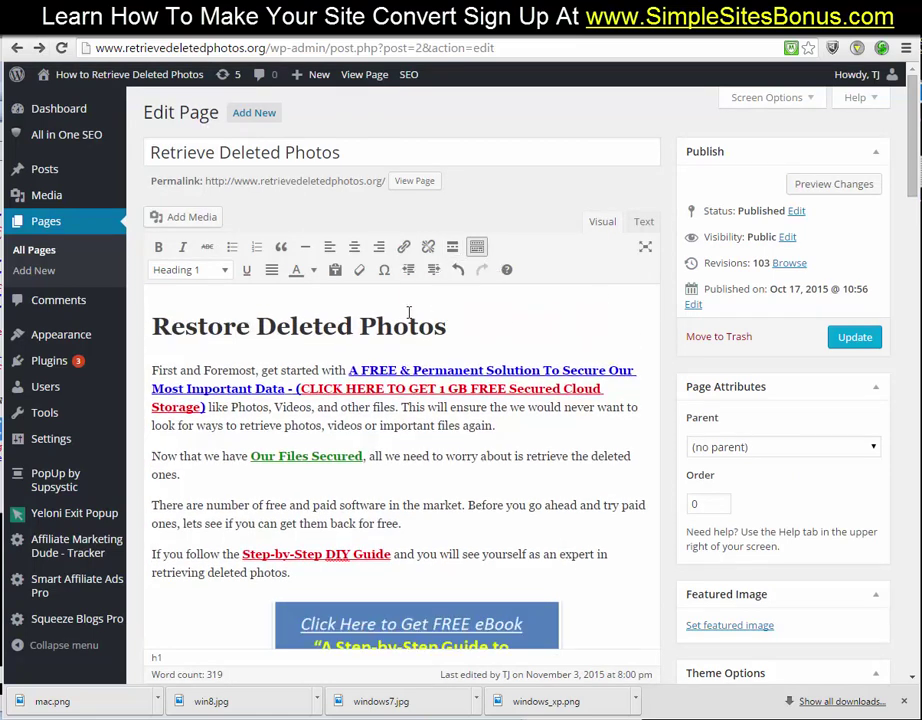
left_click(152, 326)
type("How To")
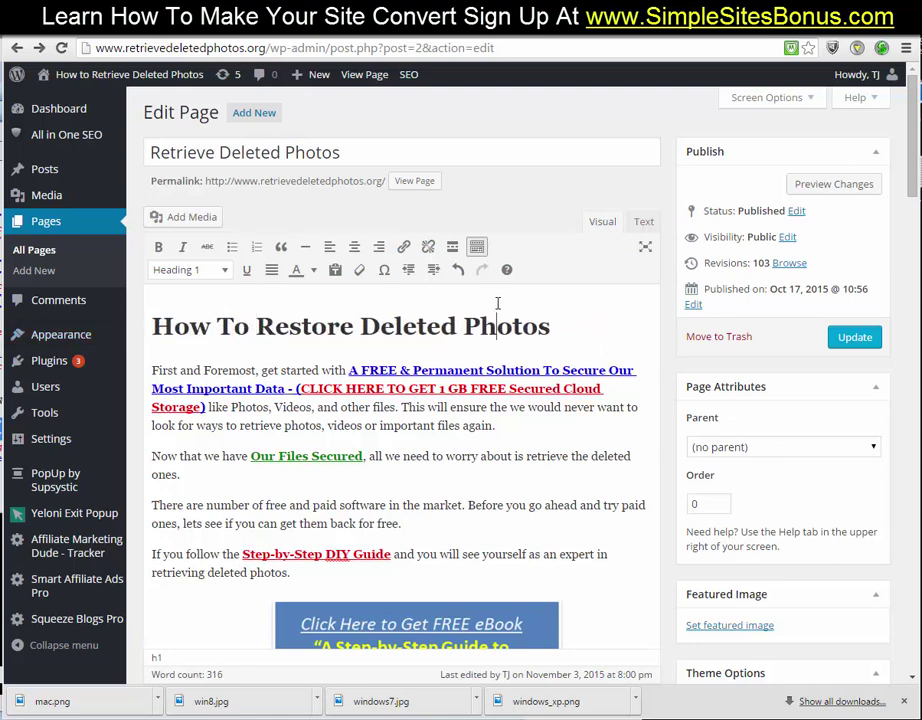
- Add a Heading 3 line below the main heading reading "Step 1: Choose Your Computer Type... then backup your data on the next page with mypcbackup..."
left_click(560, 333)
key("Return")
key("Return")
key("Return")
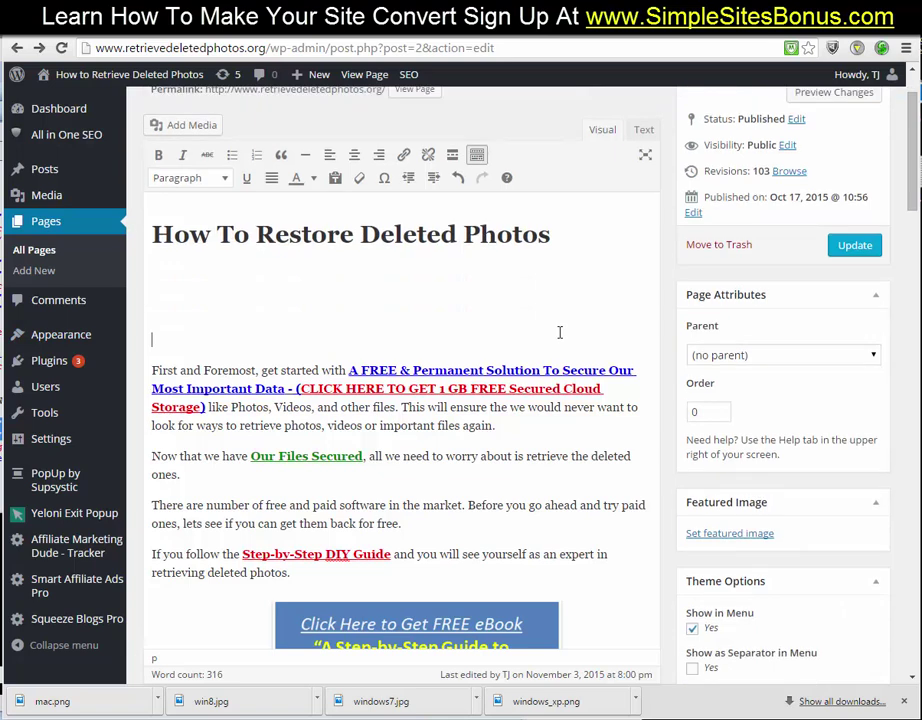
left_click(224, 178)
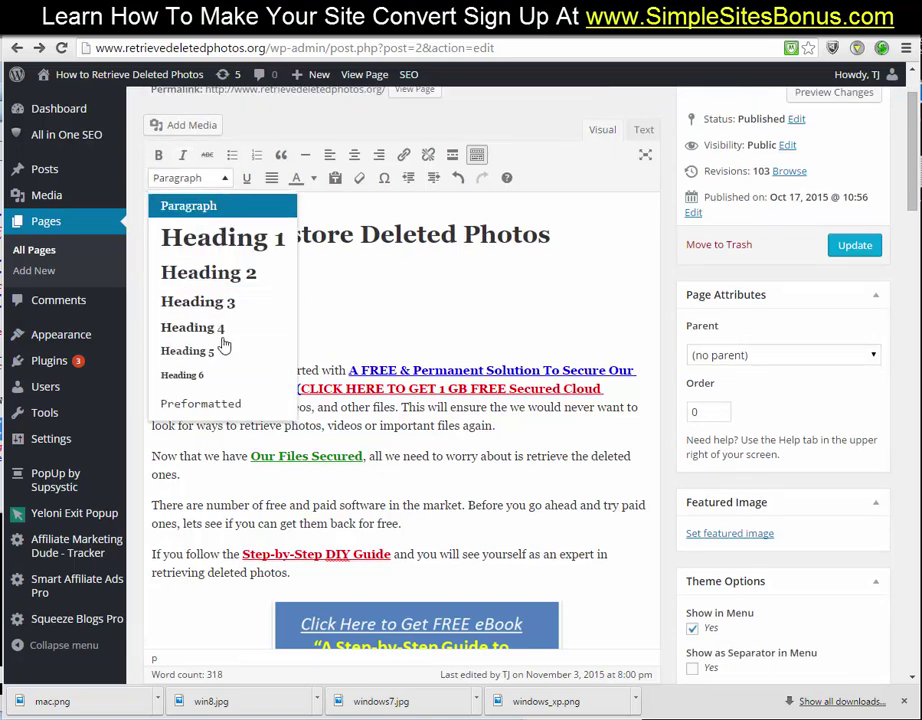
left_click(225, 309)
type("Choo")
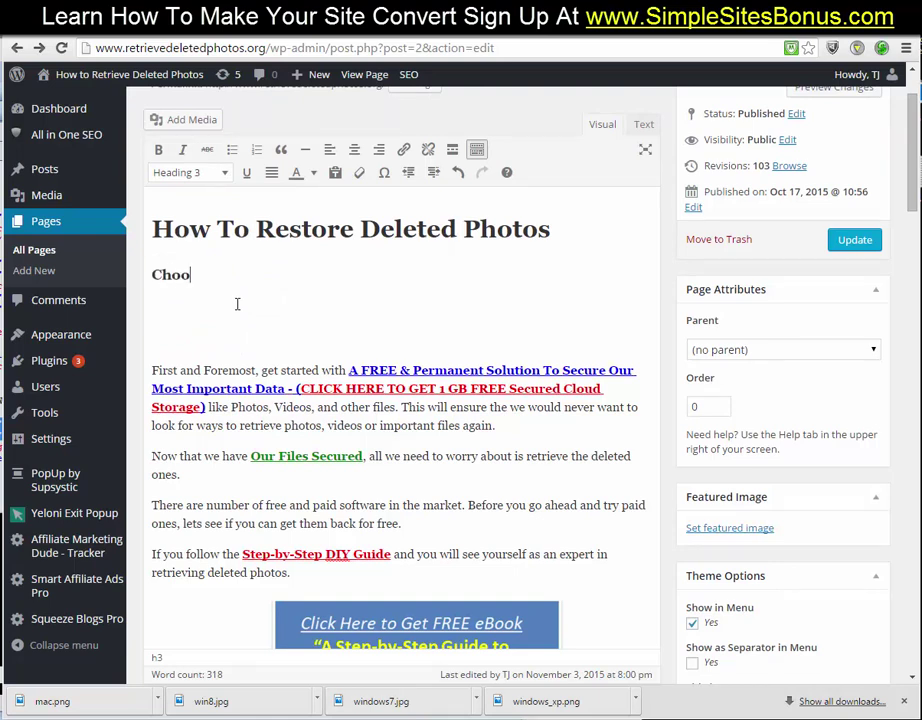
type("se Your Computer")
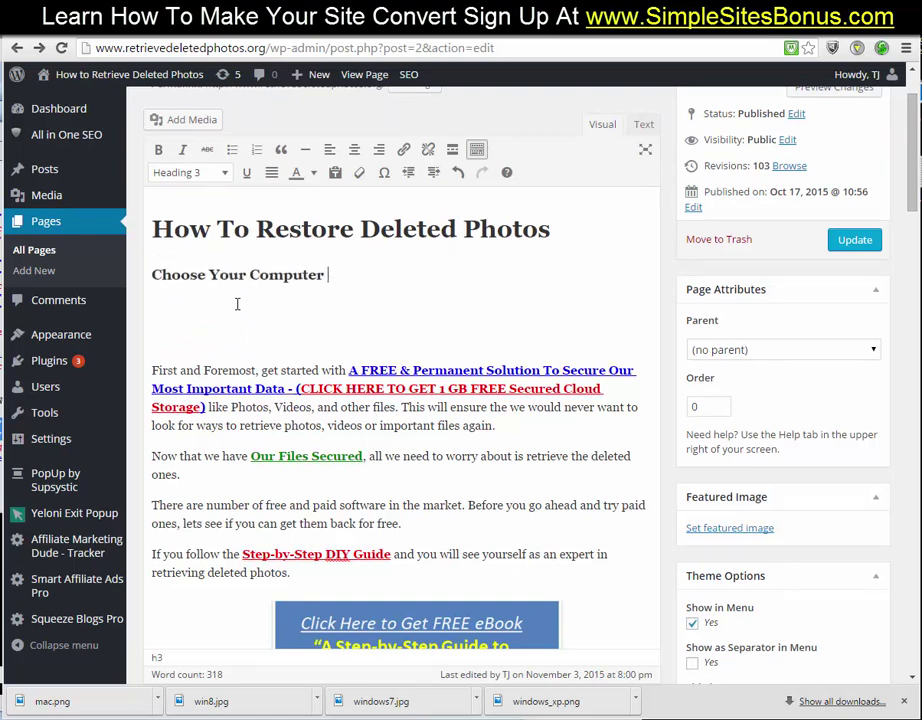
type(" Type... then backup")
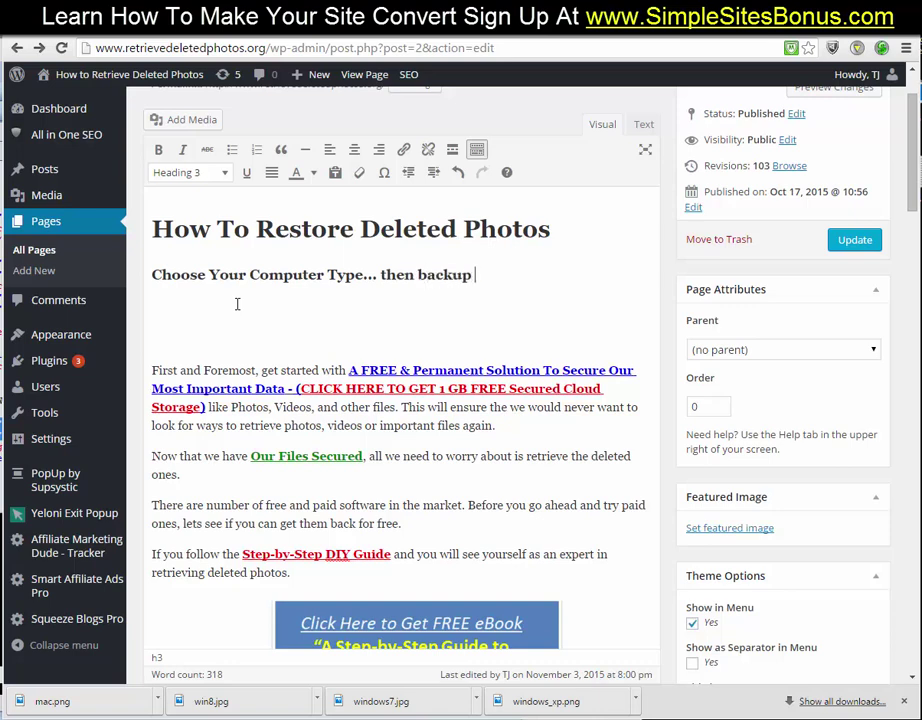
type(" your data o")
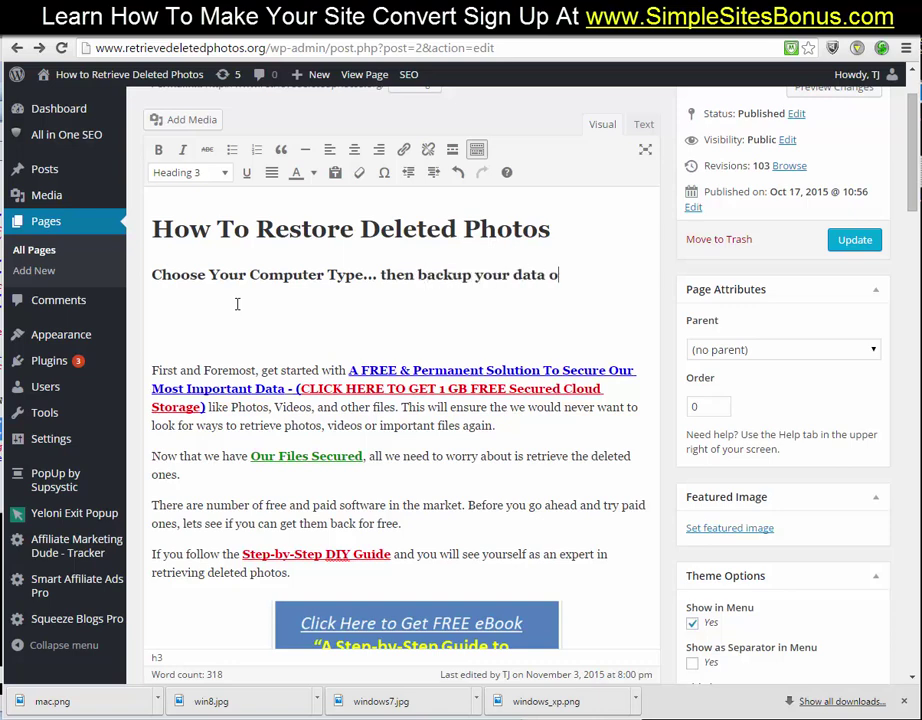
type("n the next page with")
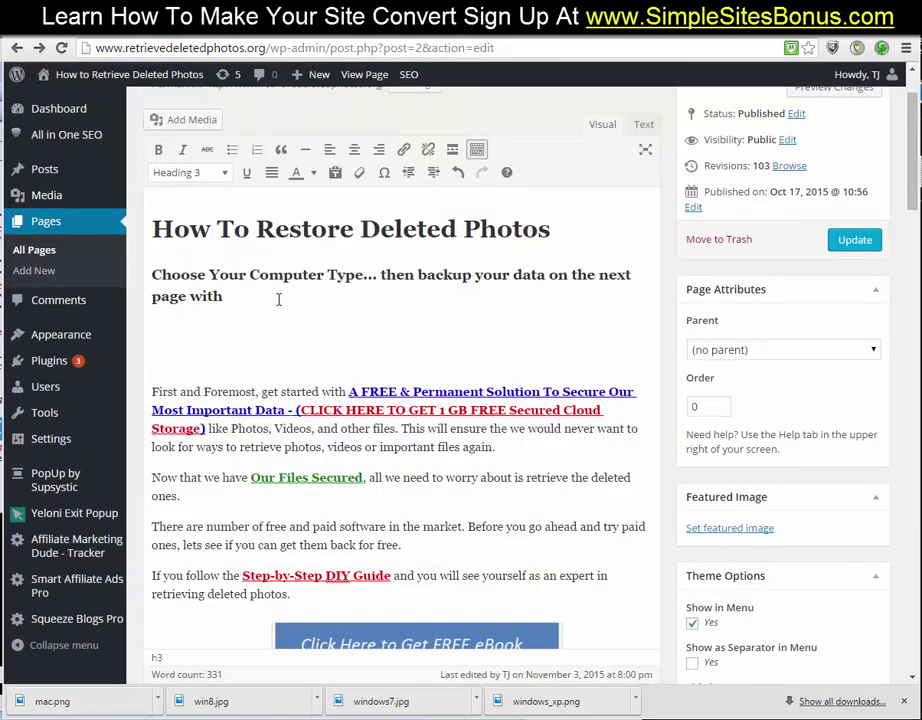
type("myp")
type("cback")
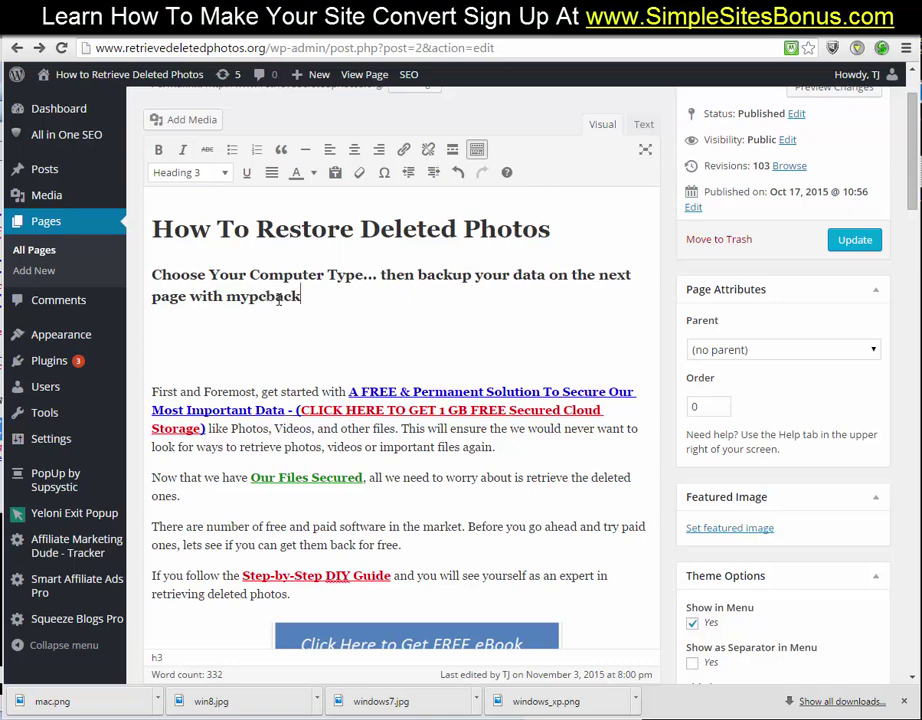
type("up...")
type("Step ")
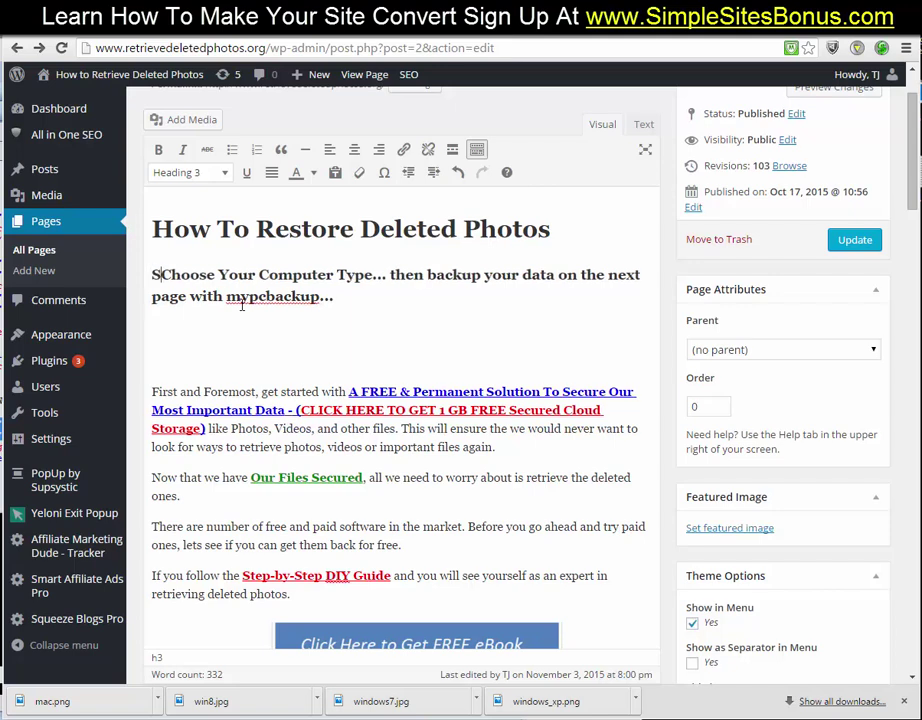
type("1:")
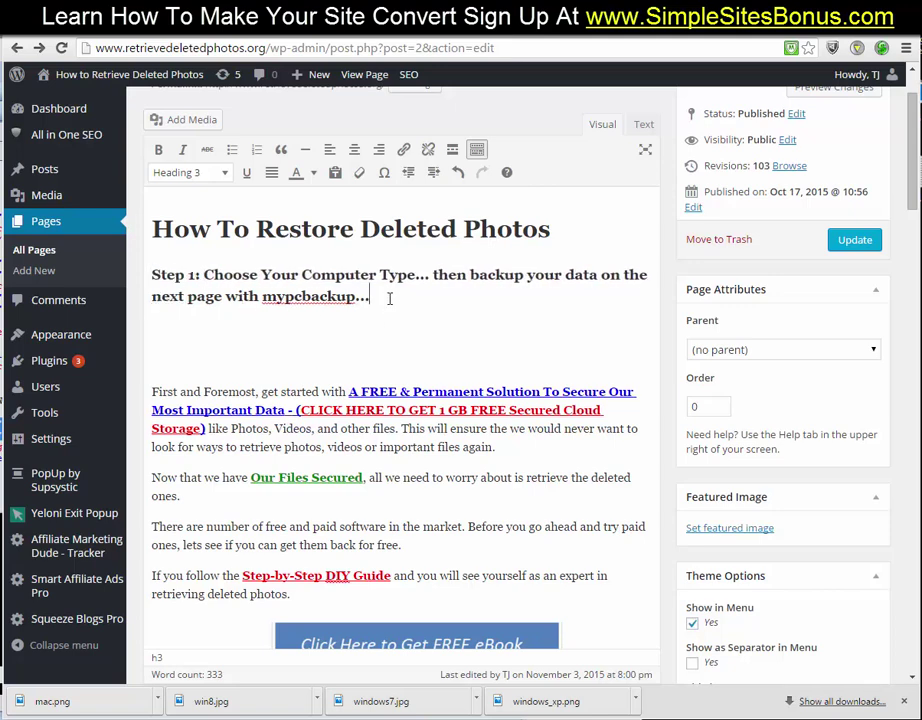
- Color the whole Step 1 subheading text dark red
left_click_drag(389, 298, 302, 234)
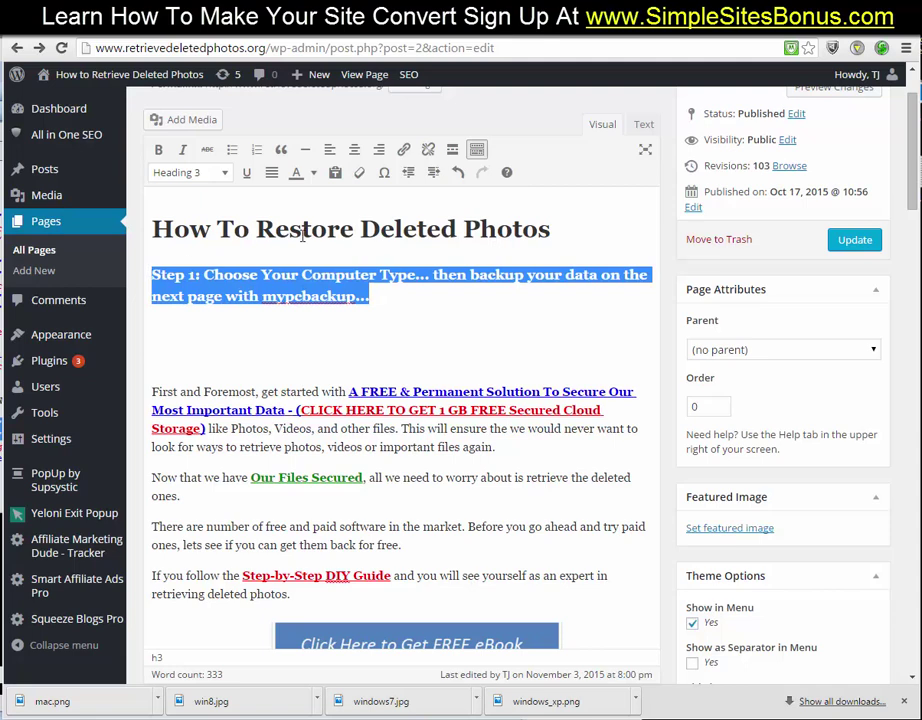
left_click(419, 286)
left_click_drag(422, 289, 139, 282)
left_click(313, 172)
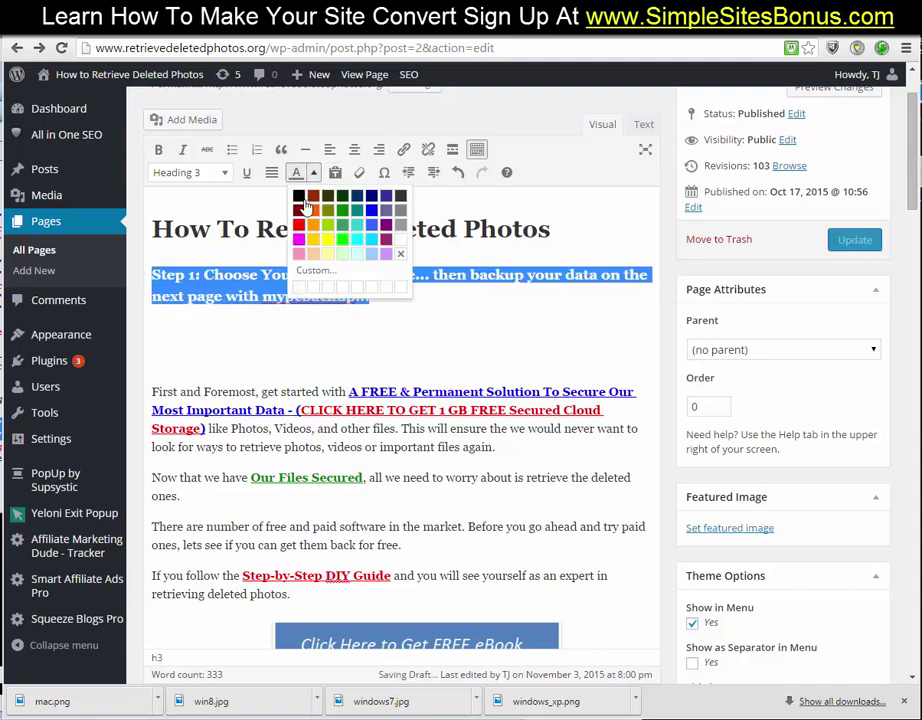
left_click(305, 207)
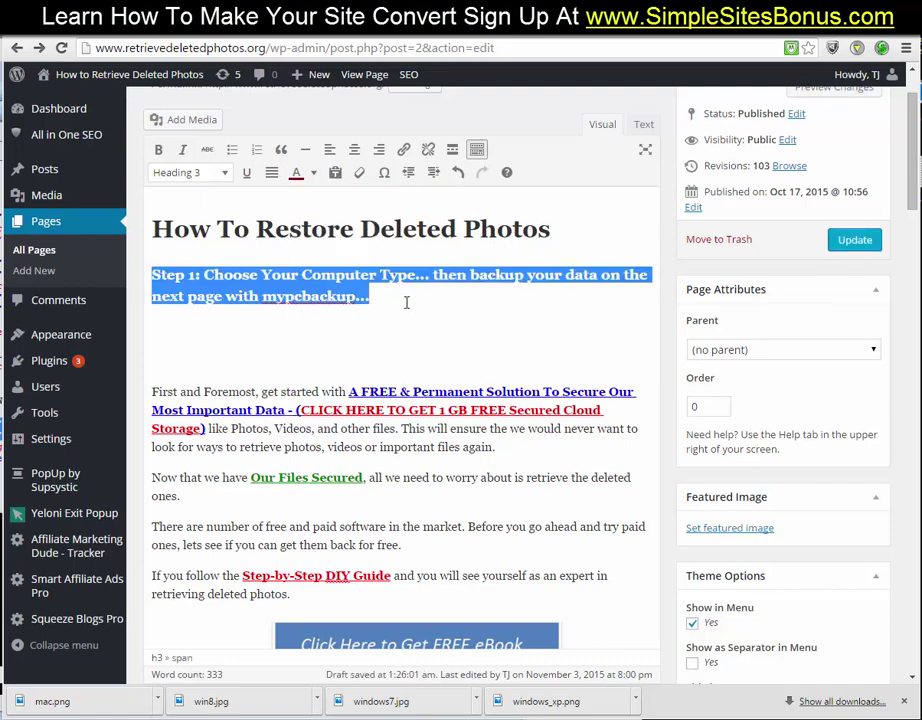
left_click(352, 332)
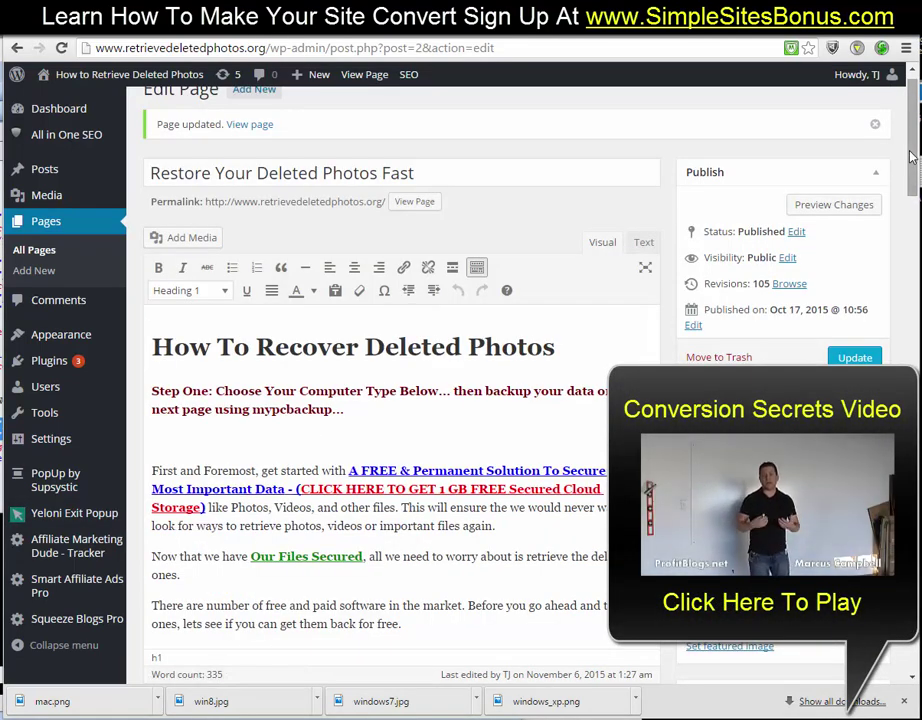
- Configure the Smart Affiliate Ads Pro shortcode for the COMPUTER TYPES group with Center position and a limit of 4 ads
scroll(913, 320, "down", 10)
scroll(913, 320, "down", 8)
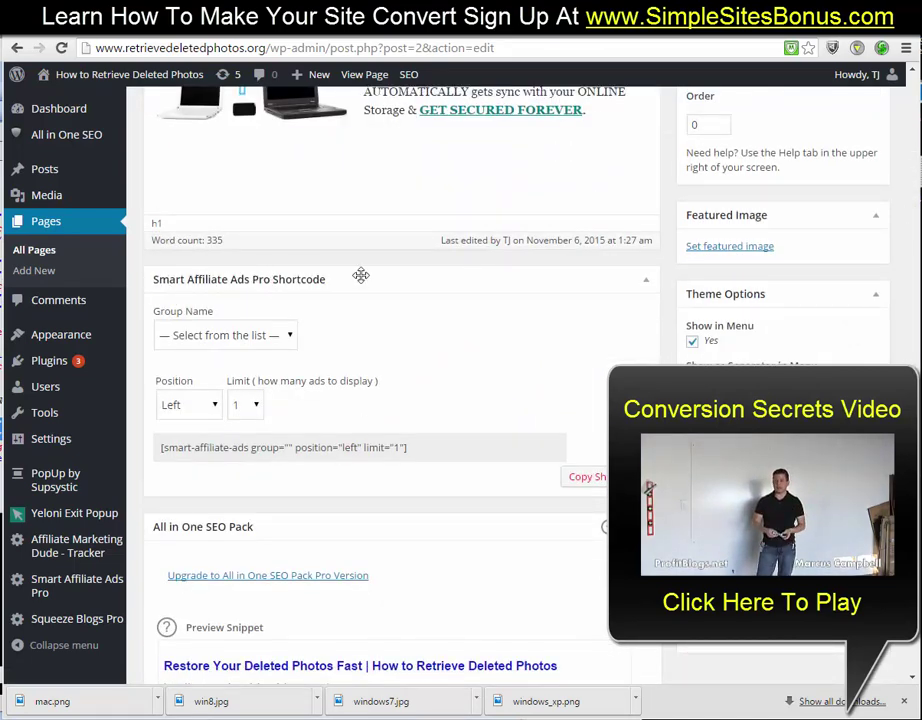
left_click(268, 337)
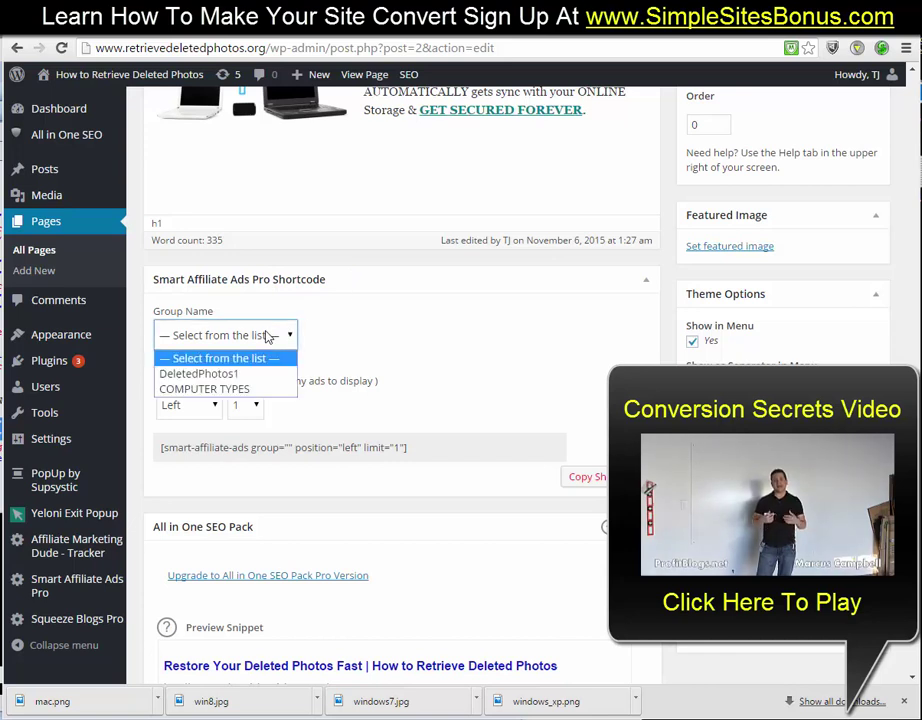
left_click(239, 390)
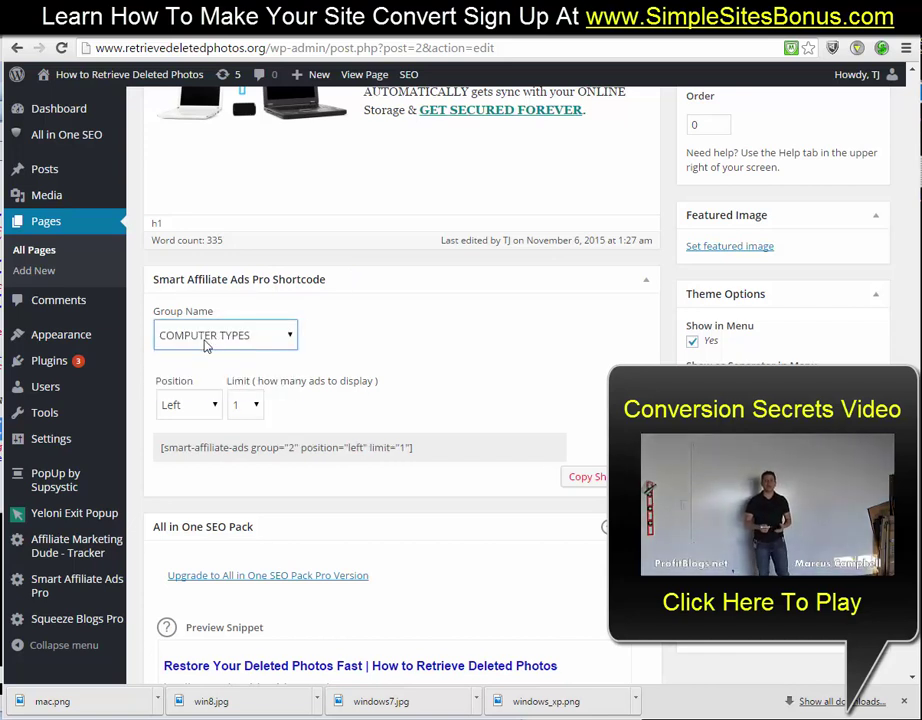
left_click(211, 401)
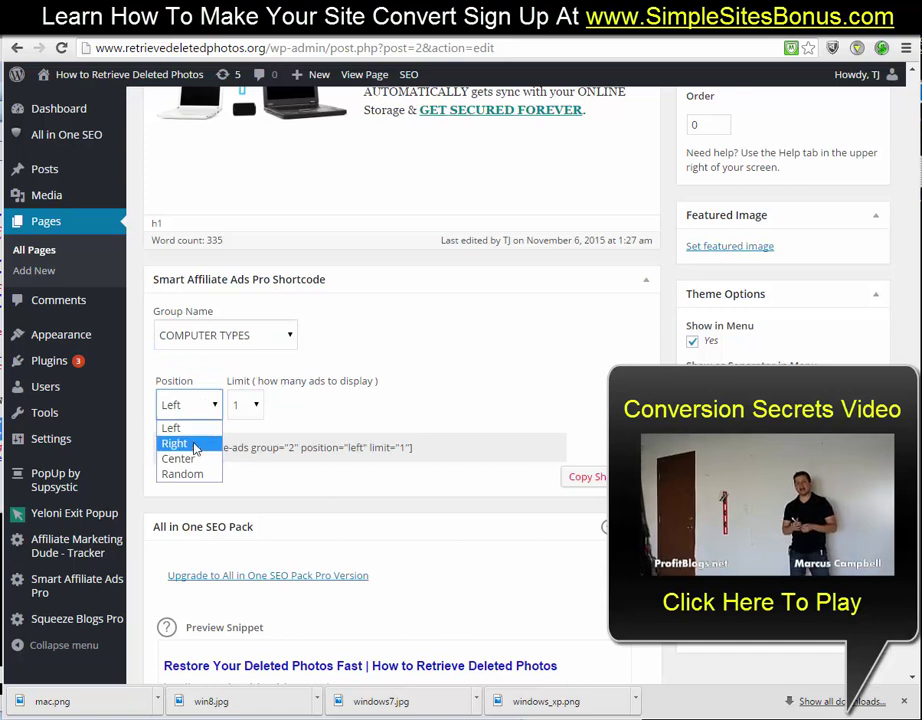
left_click(180, 457)
left_click(252, 406)
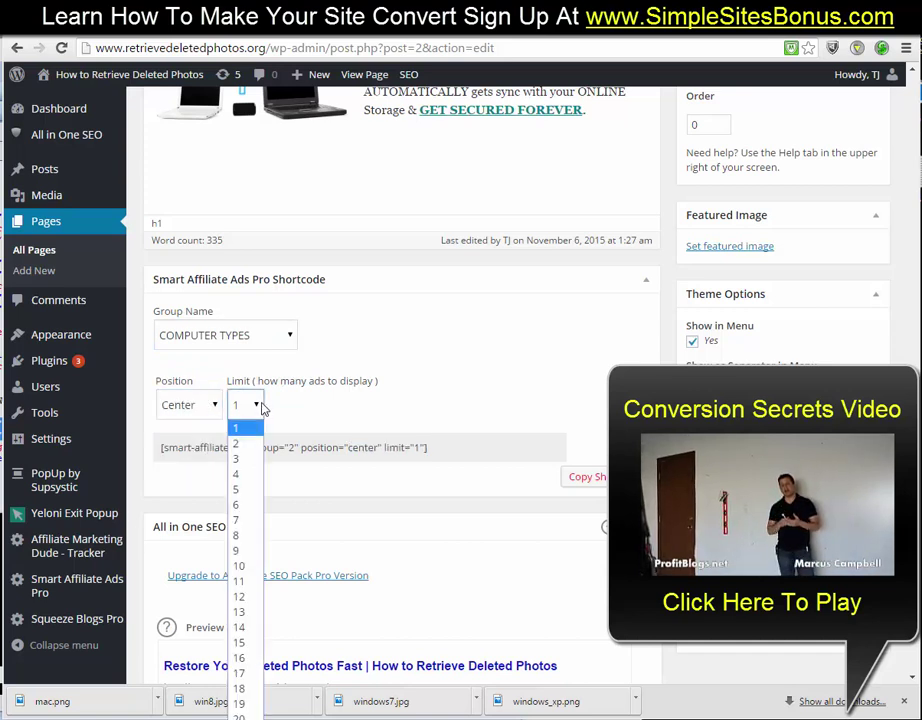
left_click(241, 476)
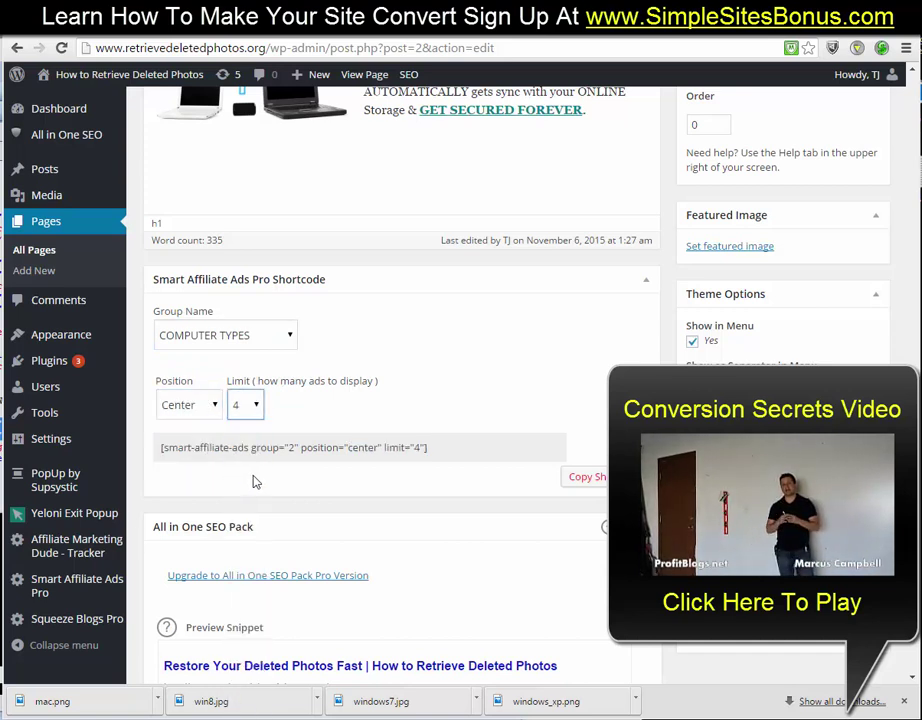
- Copy the generated ads shortcode onto the blank line below the Step One subheading, then update the page and view it
triple_click(316, 474)
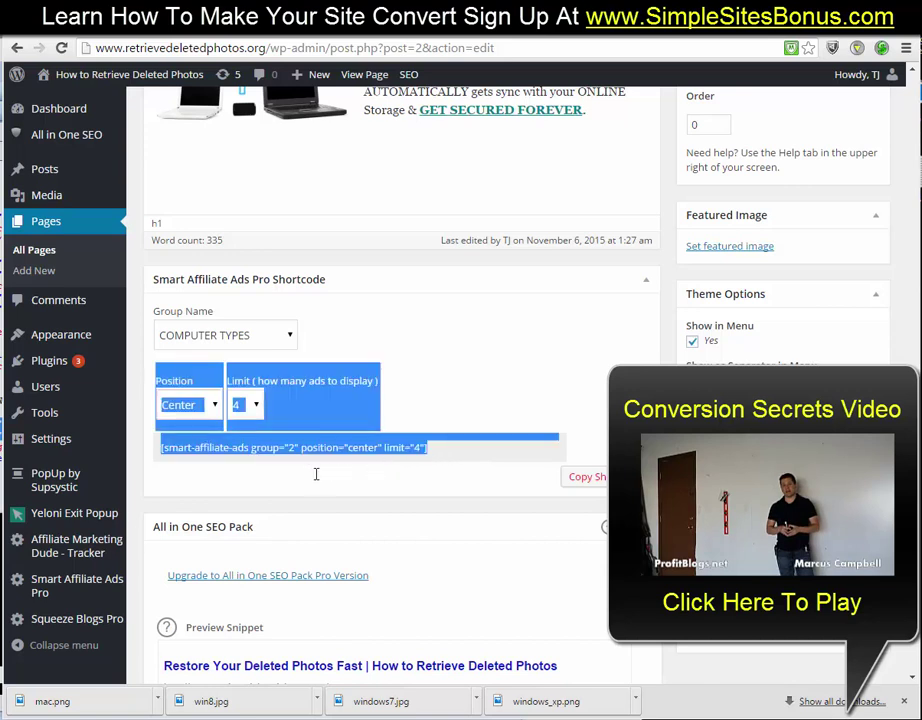
left_click(487, 455)
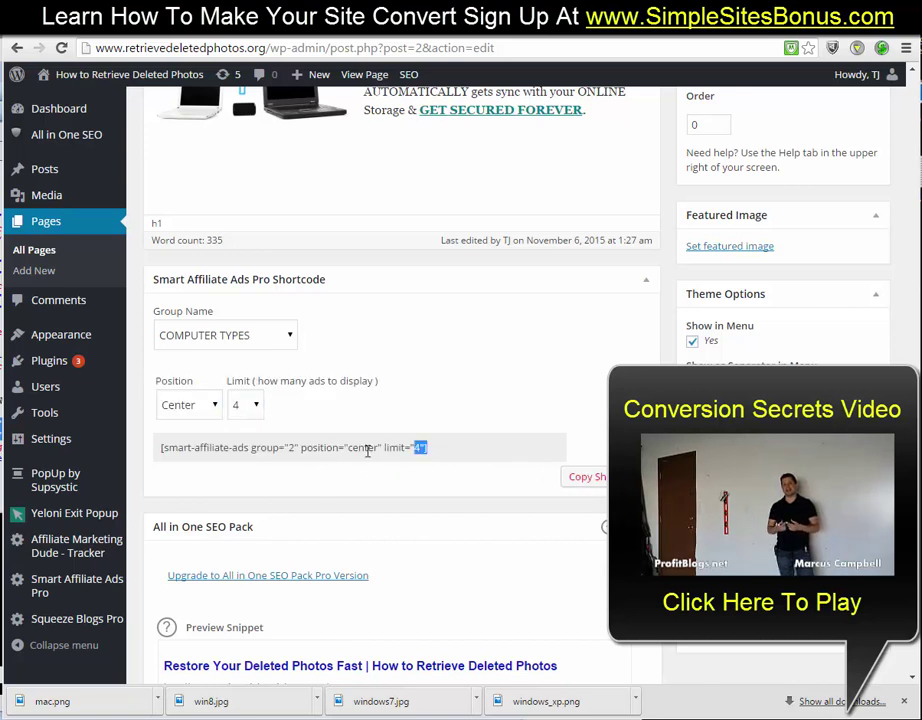
left_click_drag(368, 451, 160, 448)
key("ctrl+c")
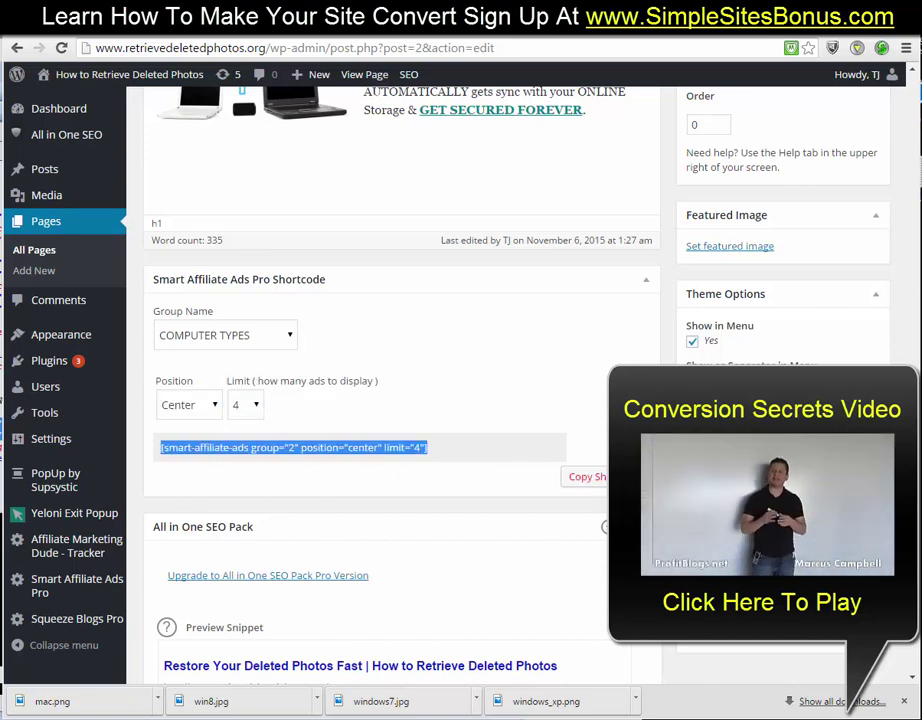
scroll(242, 318, "up", 15)
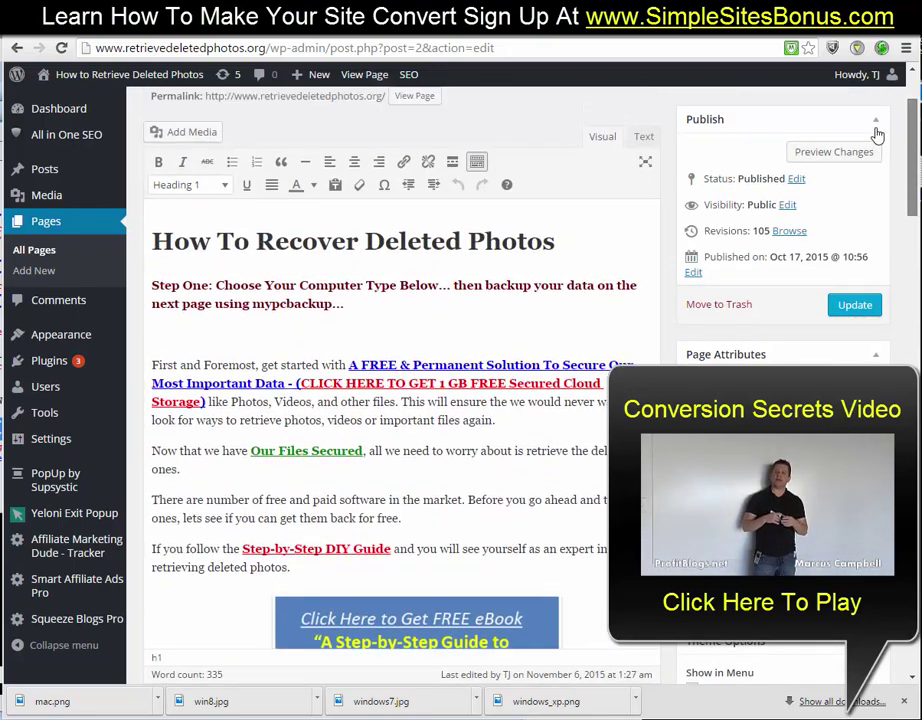
left_click(242, 318)
key("ctrl+v")
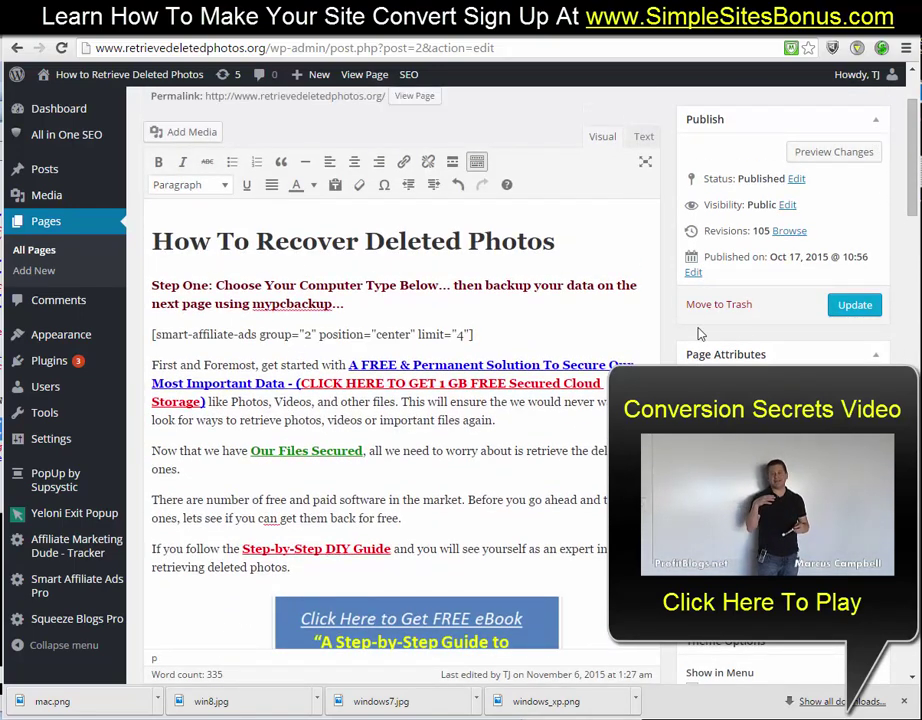
left_click(855, 312)
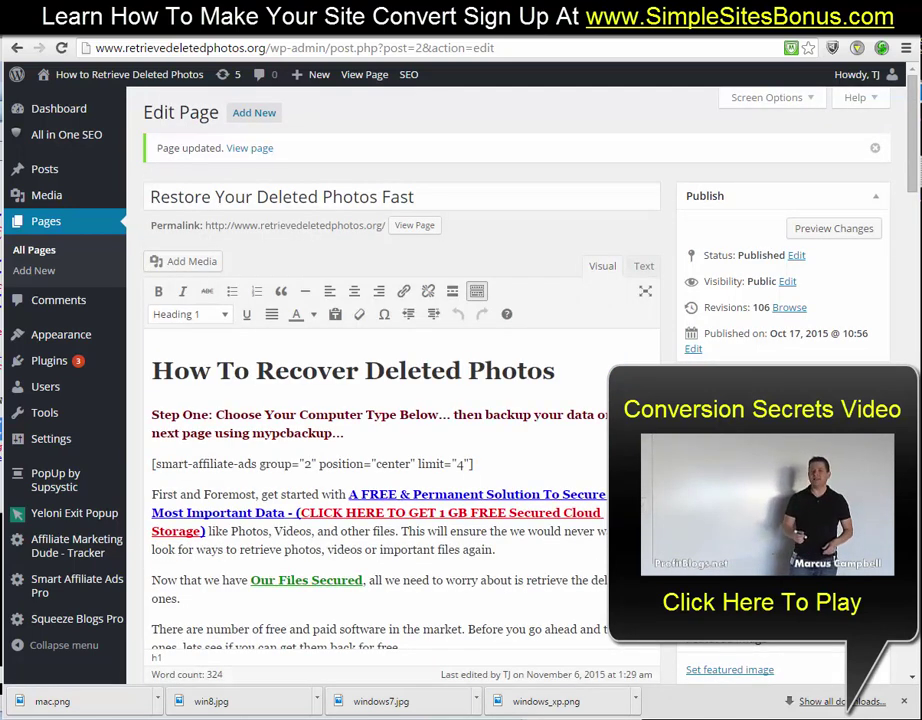
left_click(249, 148)
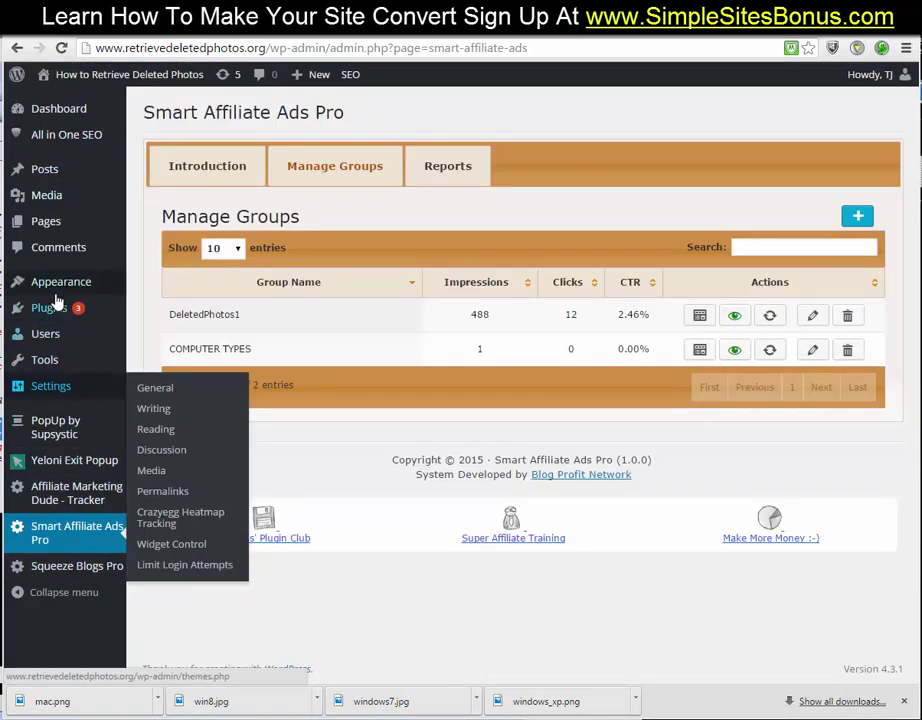
- Open the site's widgets and remove the Text widget holding the Google ad code from the Primary Widget Area
mouse_move(95, 282)
left_click(152, 325)
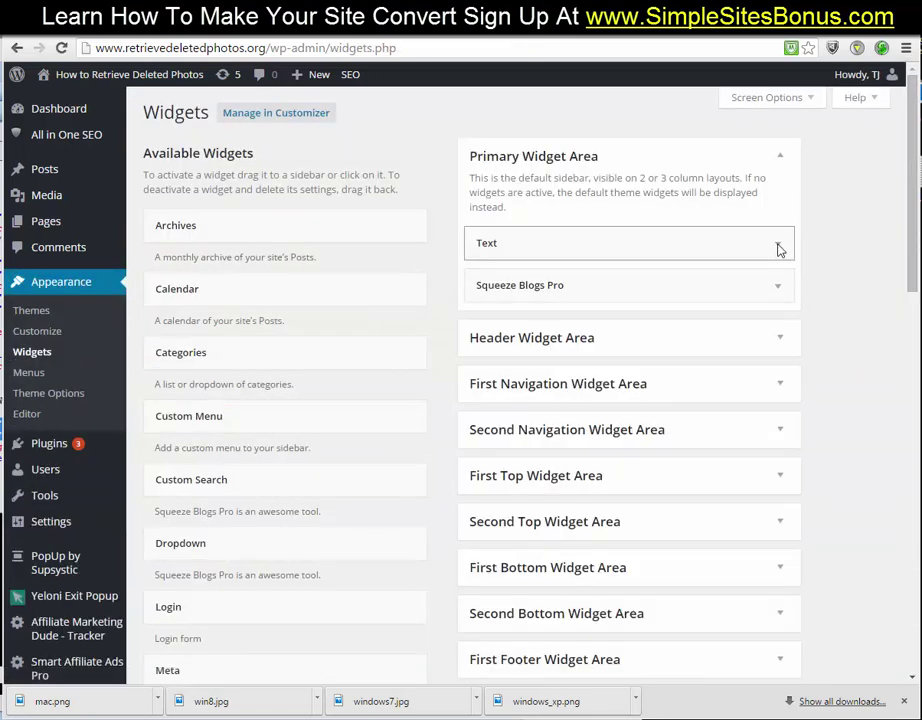
left_click(779, 247)
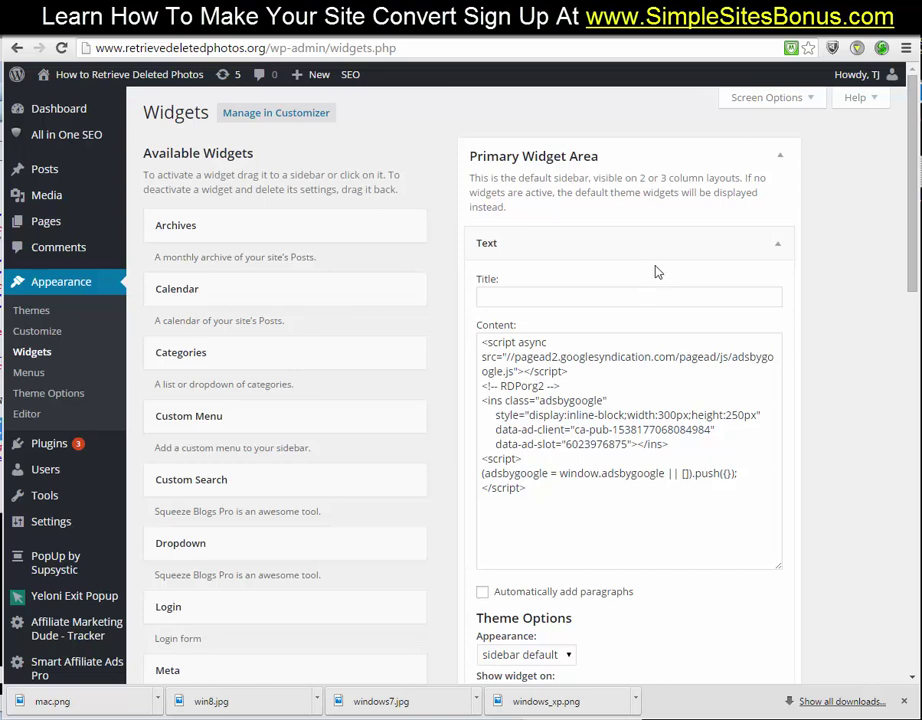
left_click_drag(642, 241, 375, 263)
- Open the site's live homepage and reload it to check the sidebar
left_click(205, 75)
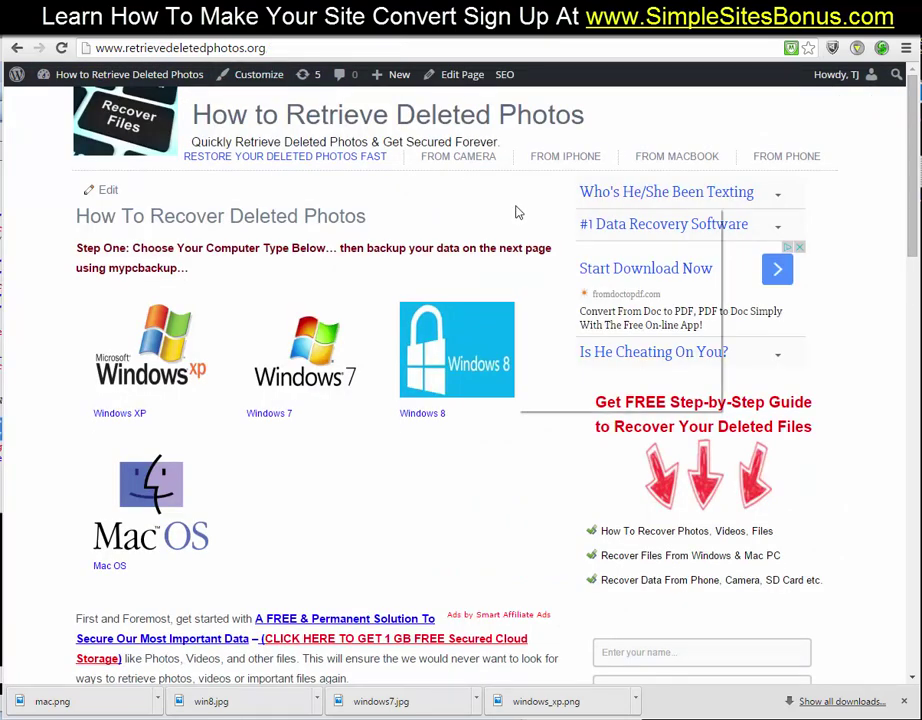
right_click(517, 212)
left_click(558, 252)
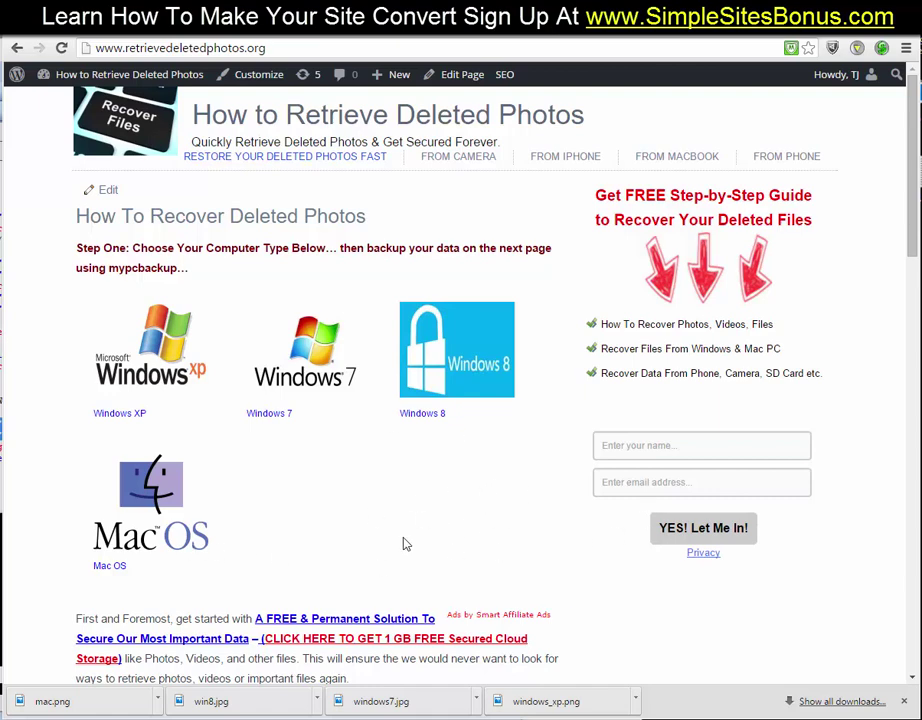
- Review the homepage content below the computer type ads, open the free eBook banner's opt-in popup, and close it
scroll(405, 544, "down", 3)
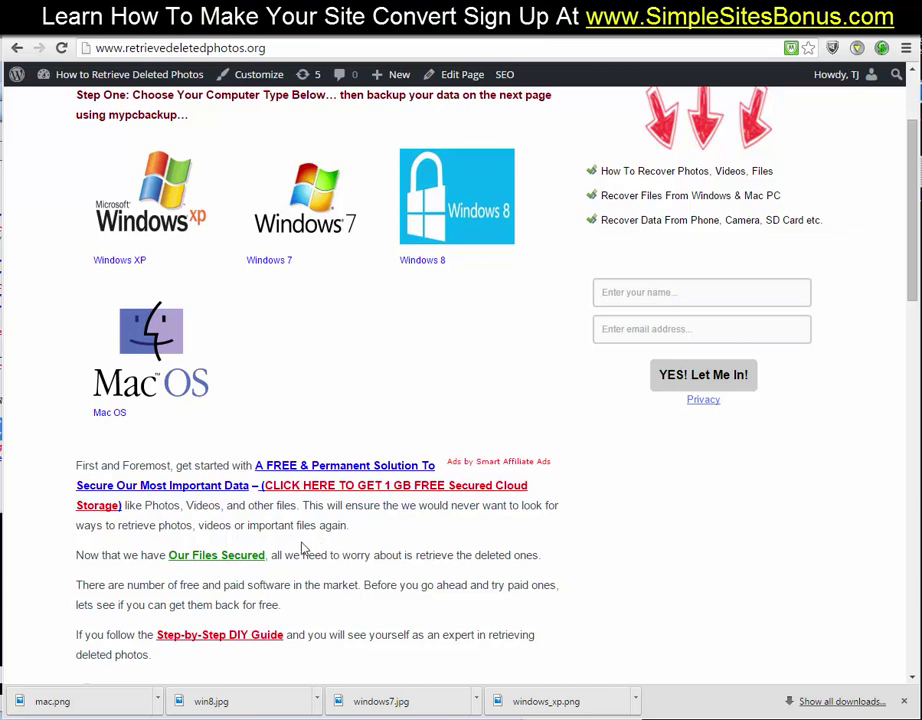
scroll(644, 568, "down", 2)
scroll(455, 533, "down", 3)
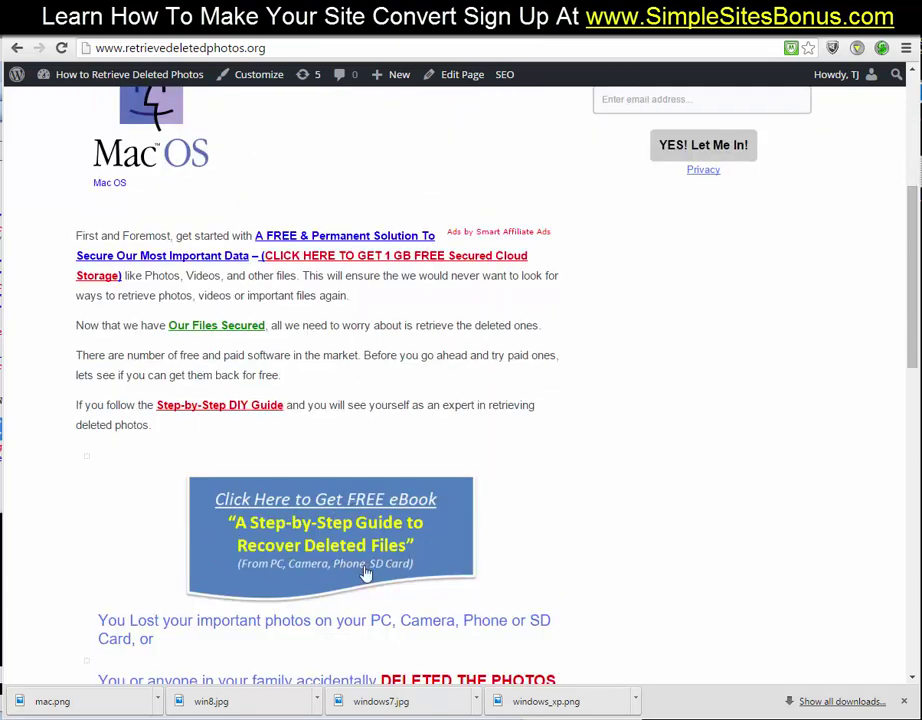
left_click(314, 557)
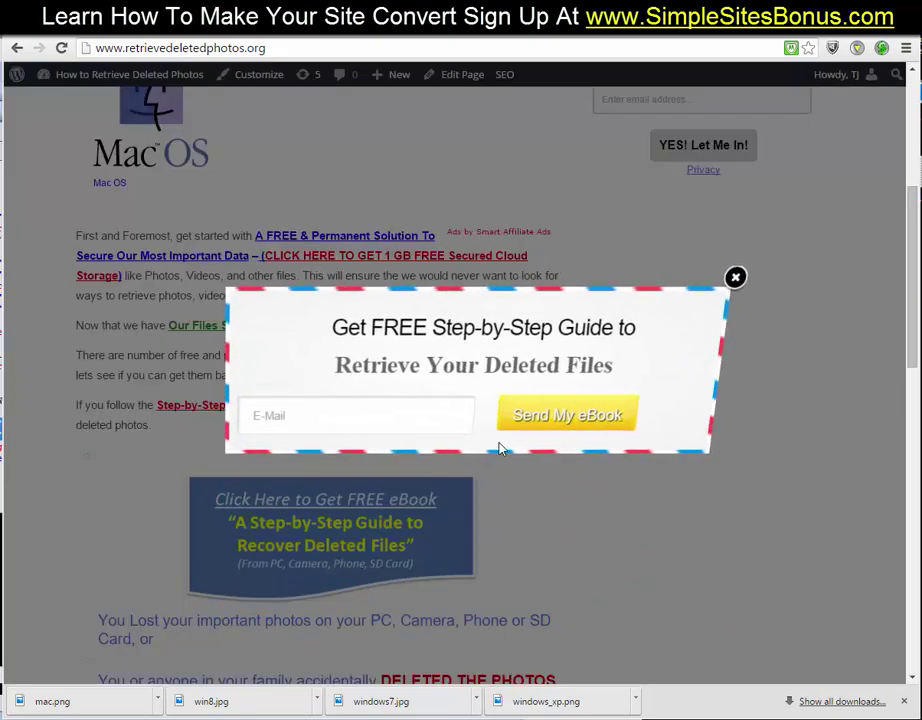
left_click(710, 284)
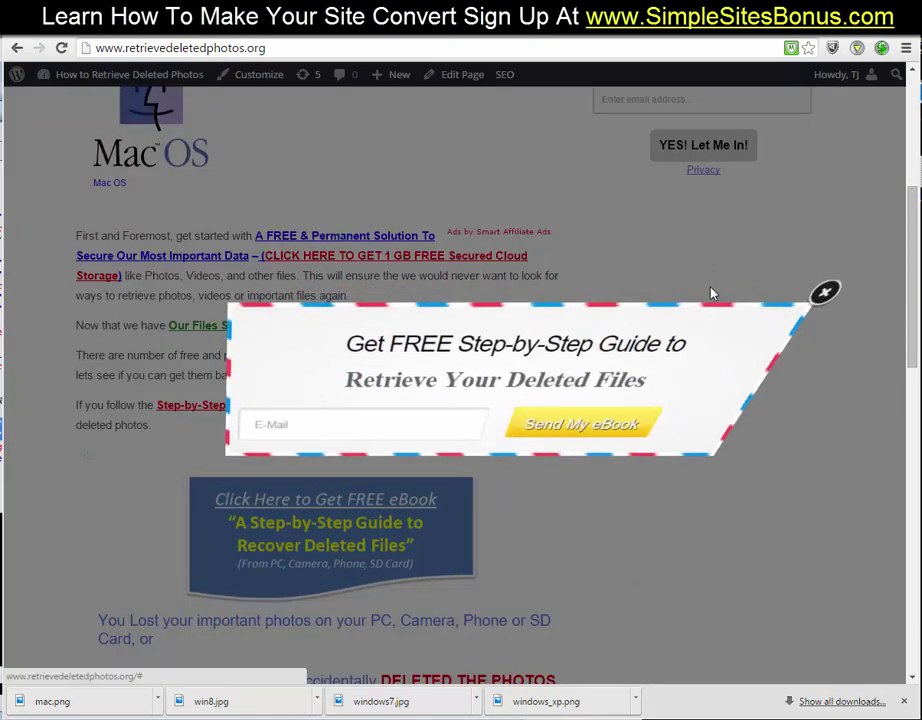
- Open the homepage's Windows XP ad to check its mypcbackup landing page, and return to the homepage
scroll(697, 452, "up", 4)
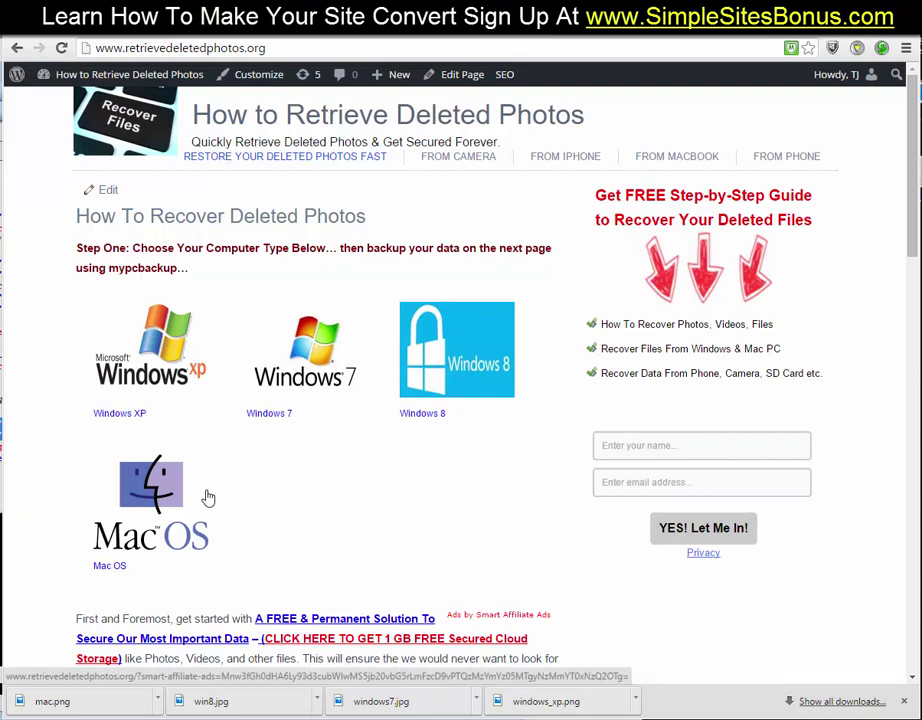
left_click(160, 364)
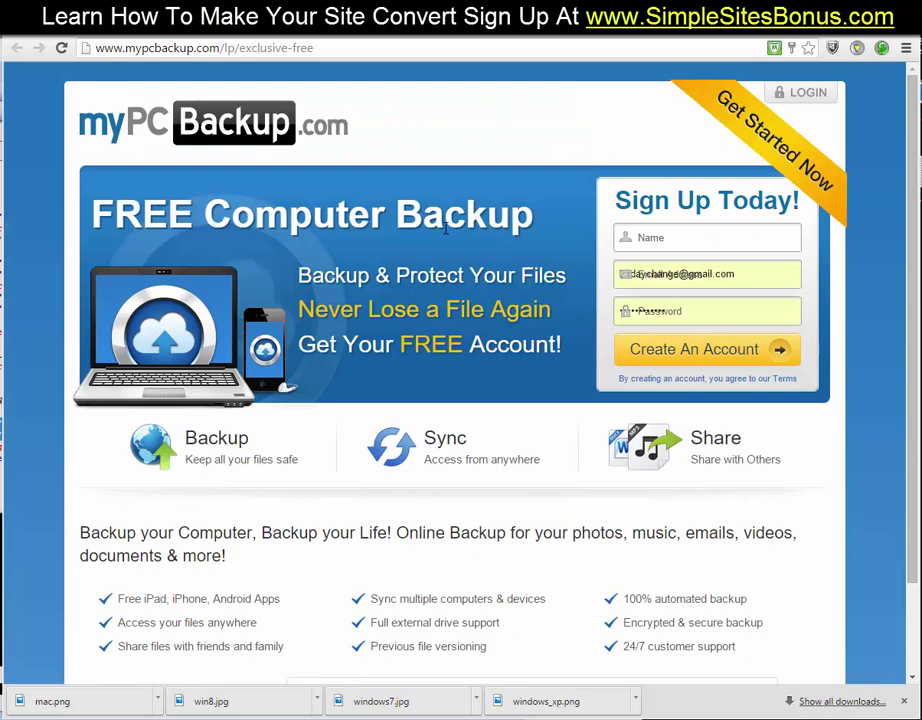
key("alt+Left")
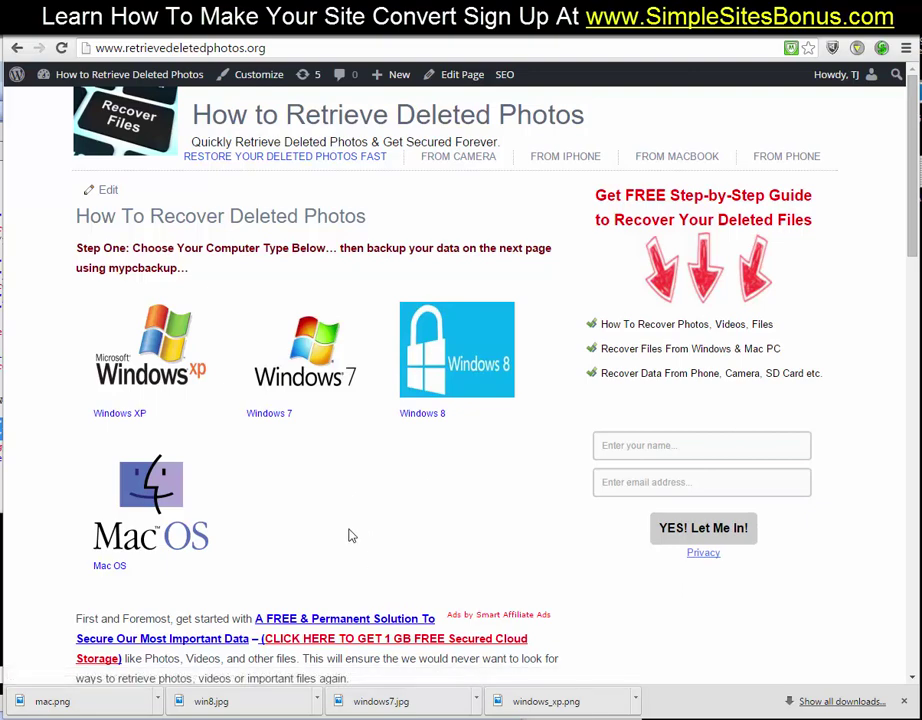
- Review the homepage down to its Most Important section, and recheck the Windows XP ad's link before closing its page
scroll(350, 535, "down", 6)
scroll(323, 532, "down", 5)
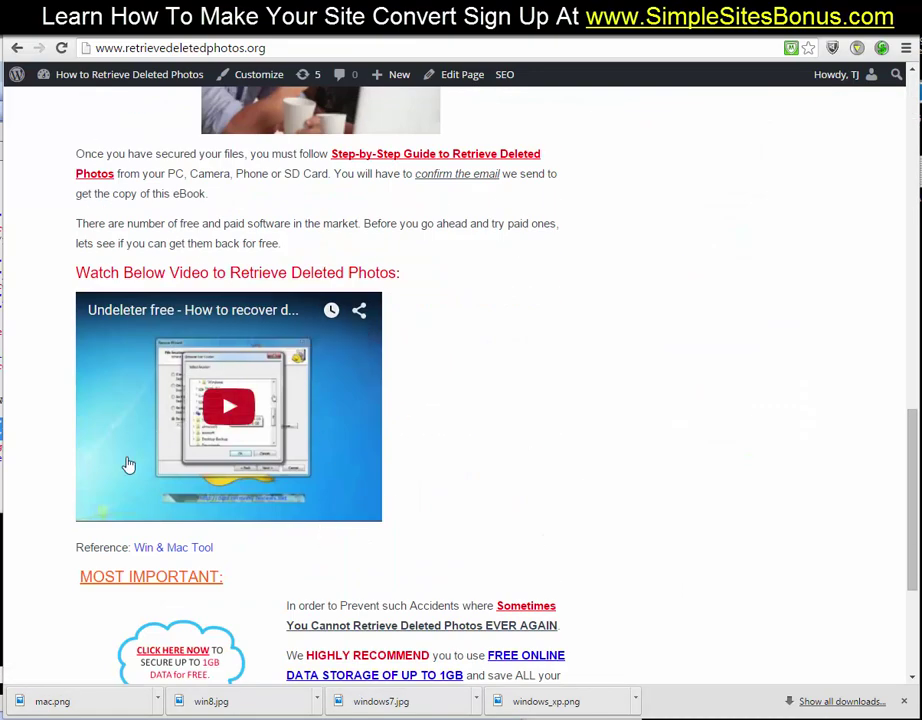
scroll(255, 611, "down", 2)
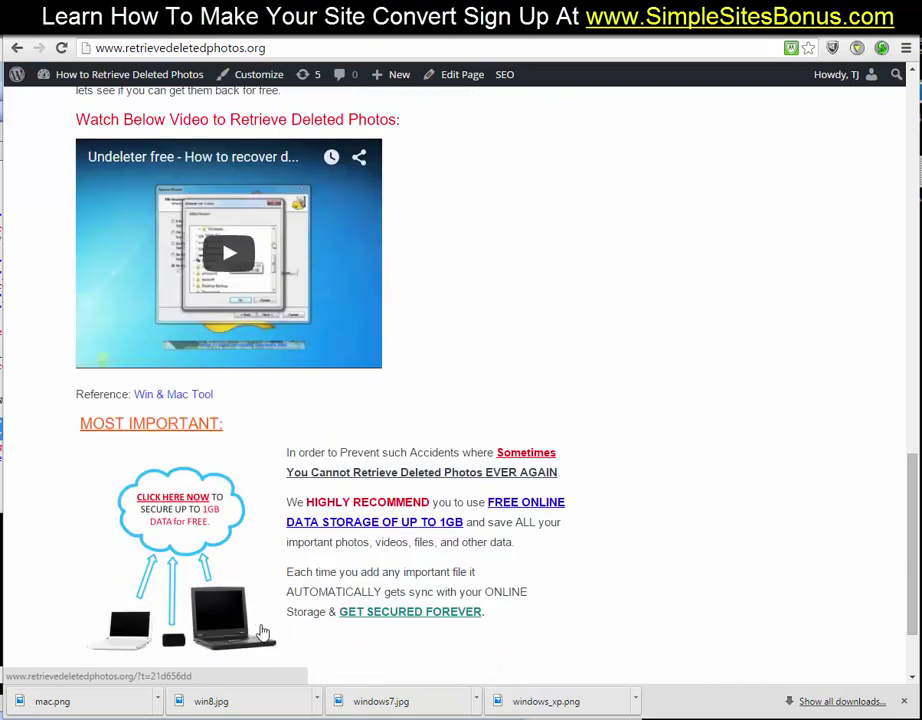
scroll(258, 625, "up", 14)
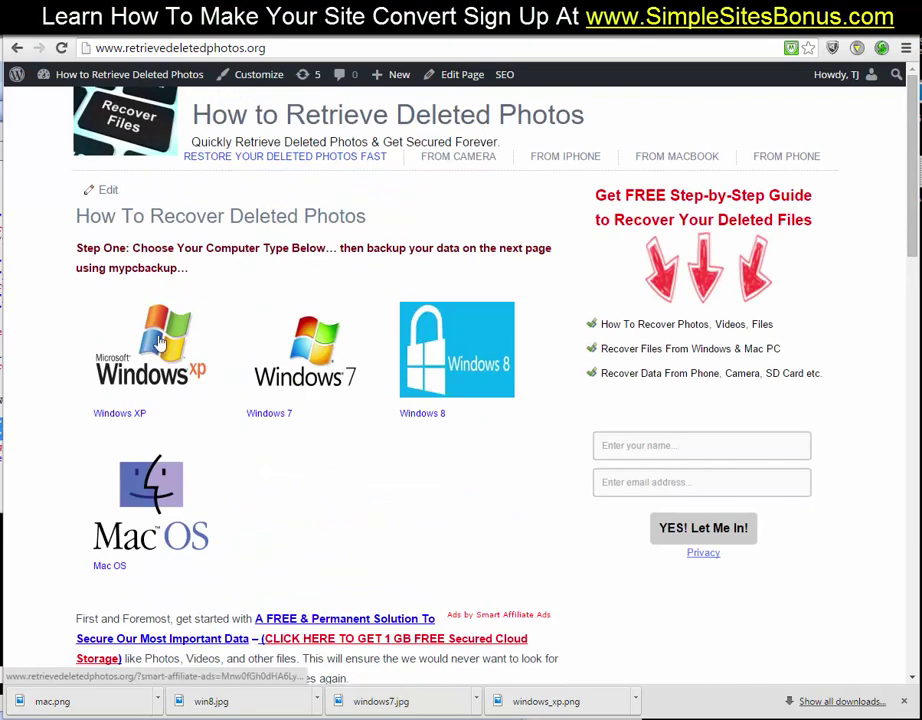
left_click(228, 508)
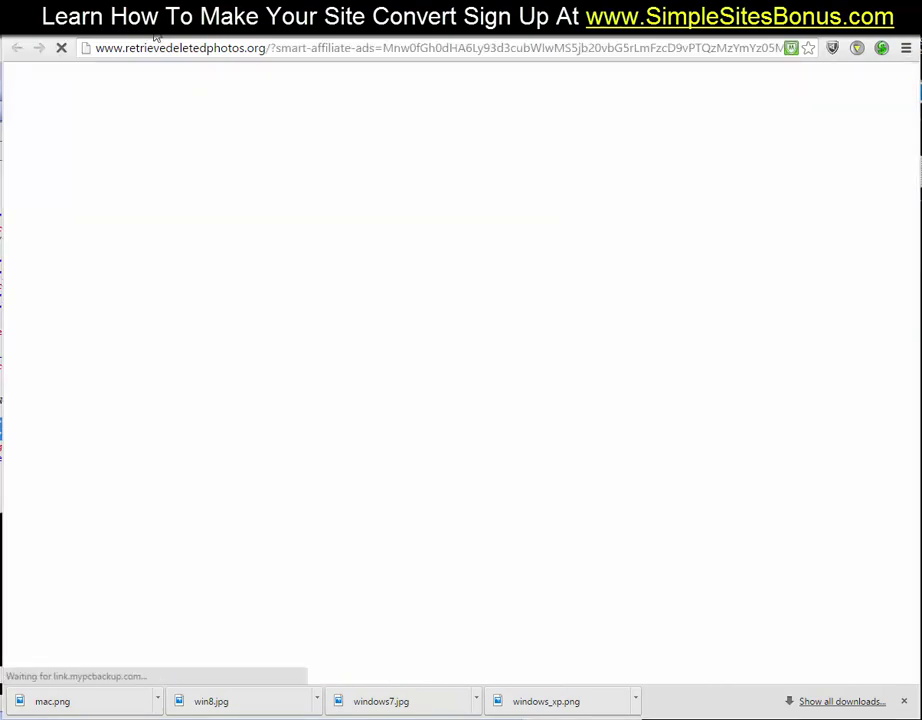
key("ctrl+w")
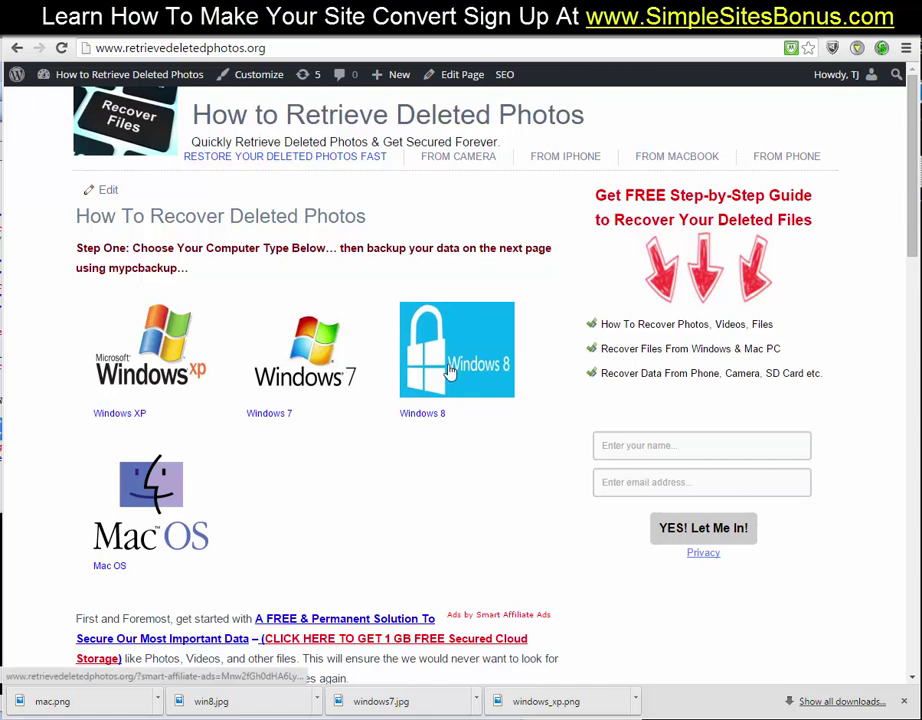
- Review the homepage content between the computer type ads and the video heading, and return to the ads
scroll(400, 500, "down", 5)
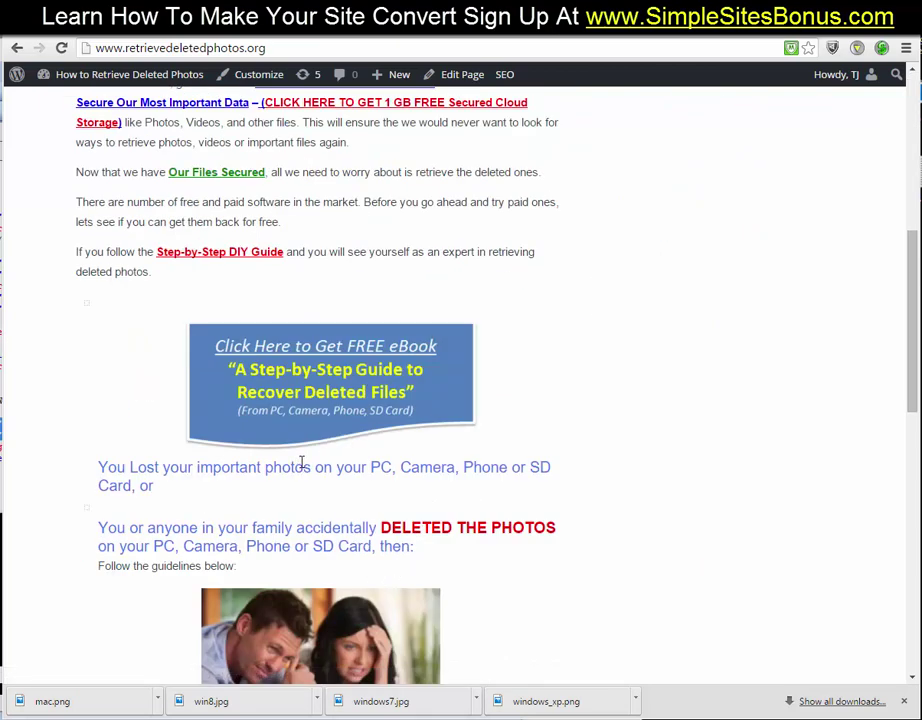
scroll(340, 495, "down", 1)
scroll(191, 637, "down", 2)
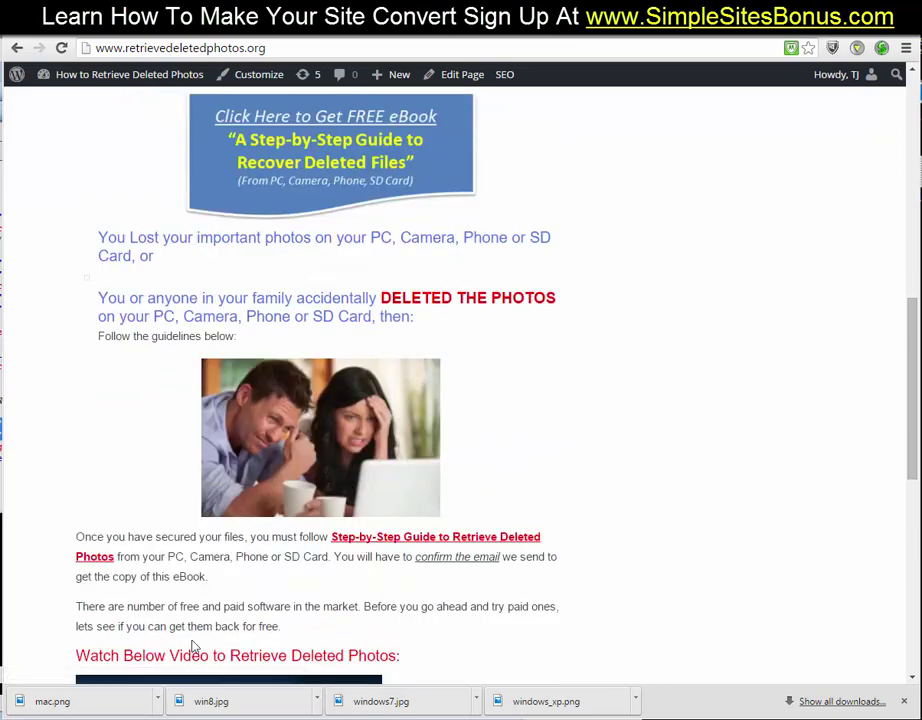
scroll(236, 622, "up", 7)
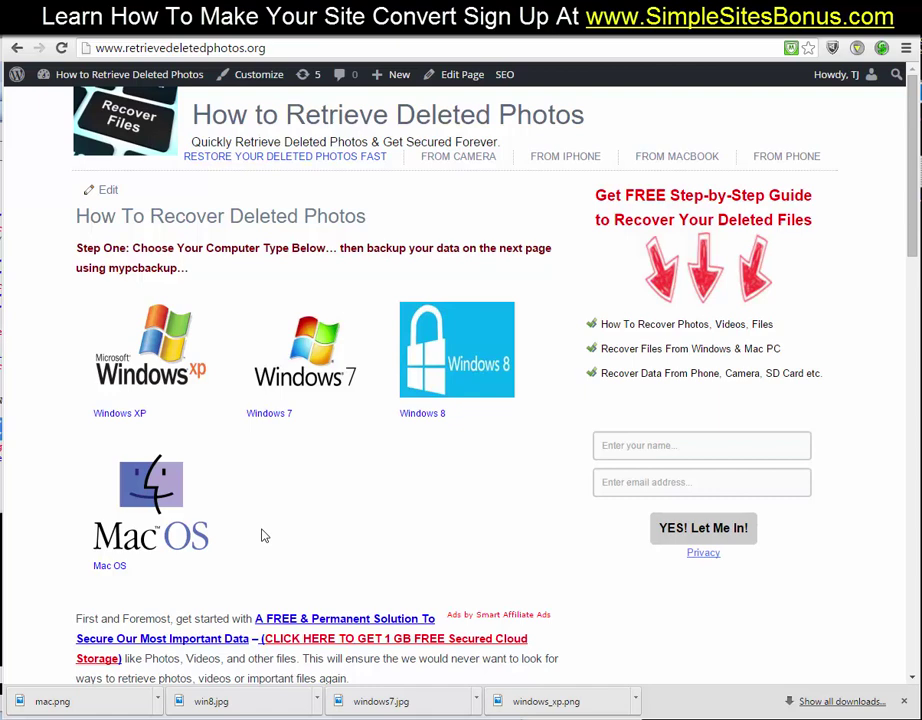
- Switch to the Notepad notes, highlight the "362 Traffic To Landing Page" line, and place the window beside the homepage's computer type ads
key("alt+Tab")
left_click_drag(309, 218, 396, 226)
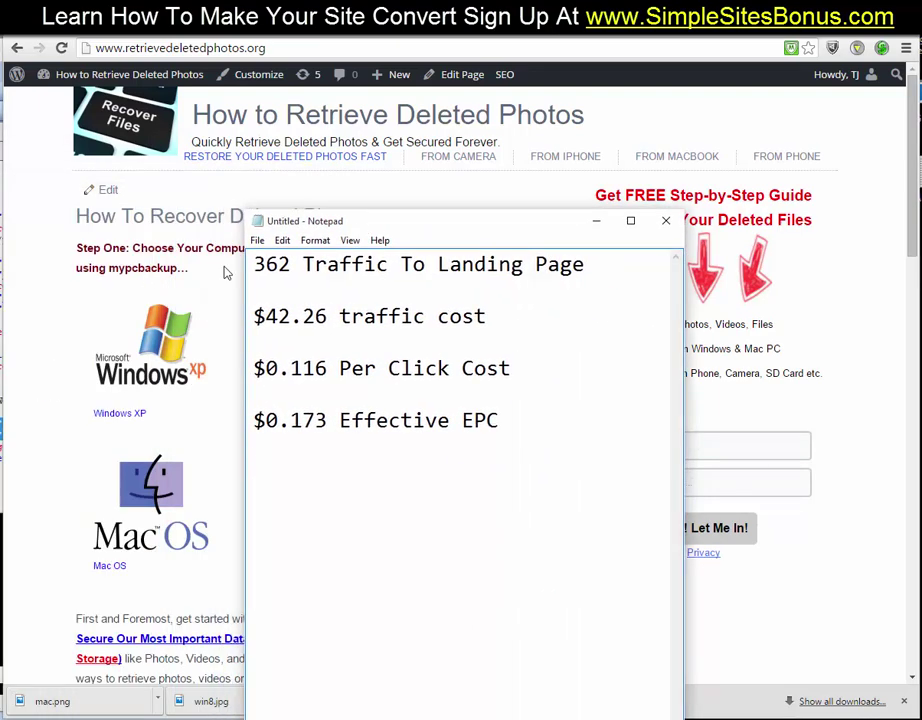
left_click_drag(254, 264, 519, 280)
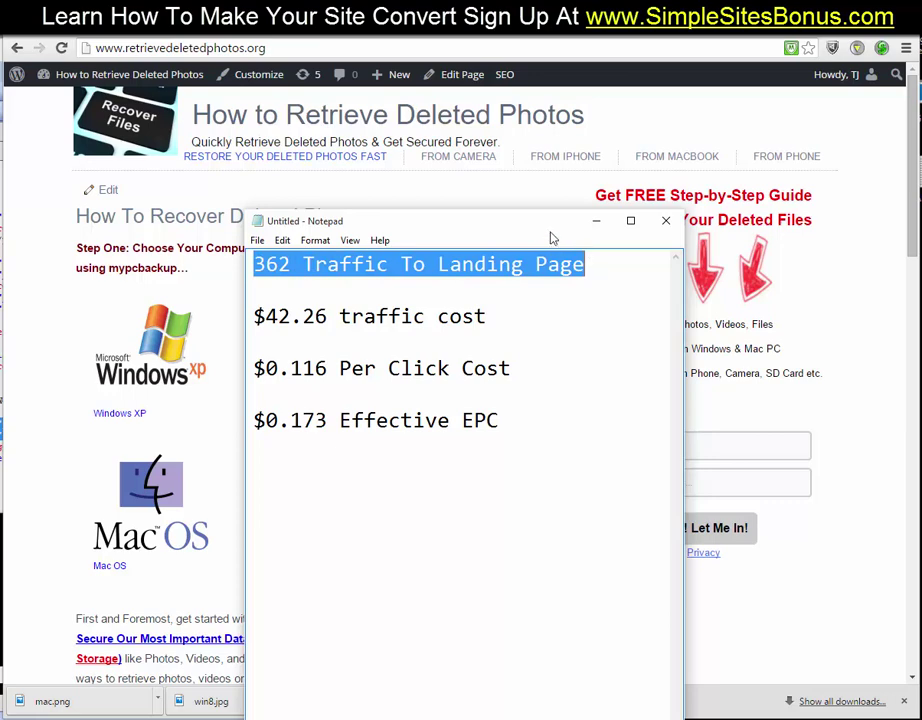
left_click_drag(562, 224, 876, 208)
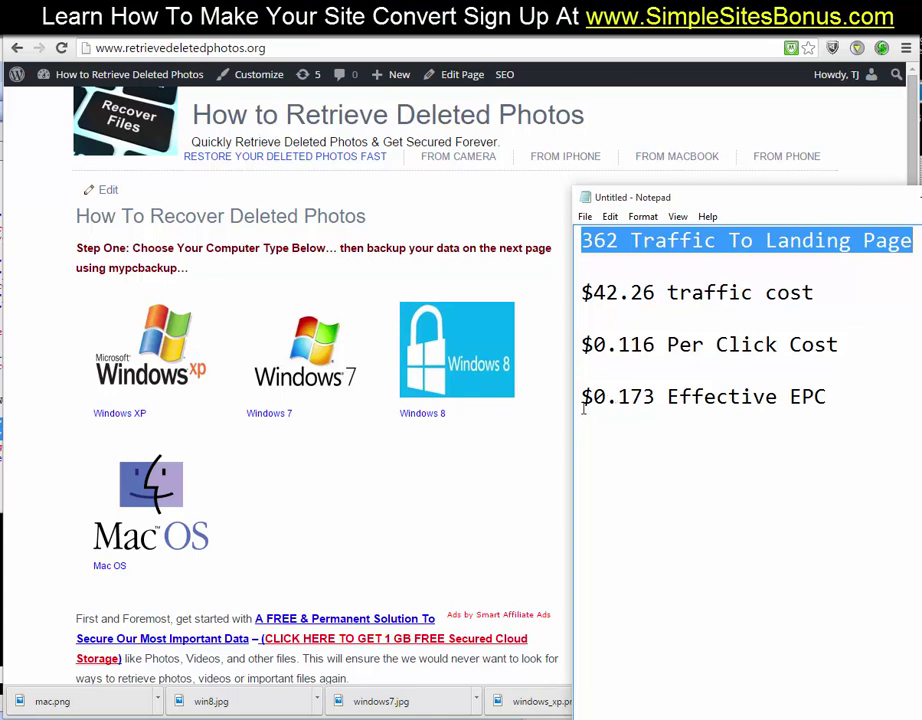
- View the original homepage with the keyword and campaign reports for comparison, and return to the updated homepage
left_click(44, 70)
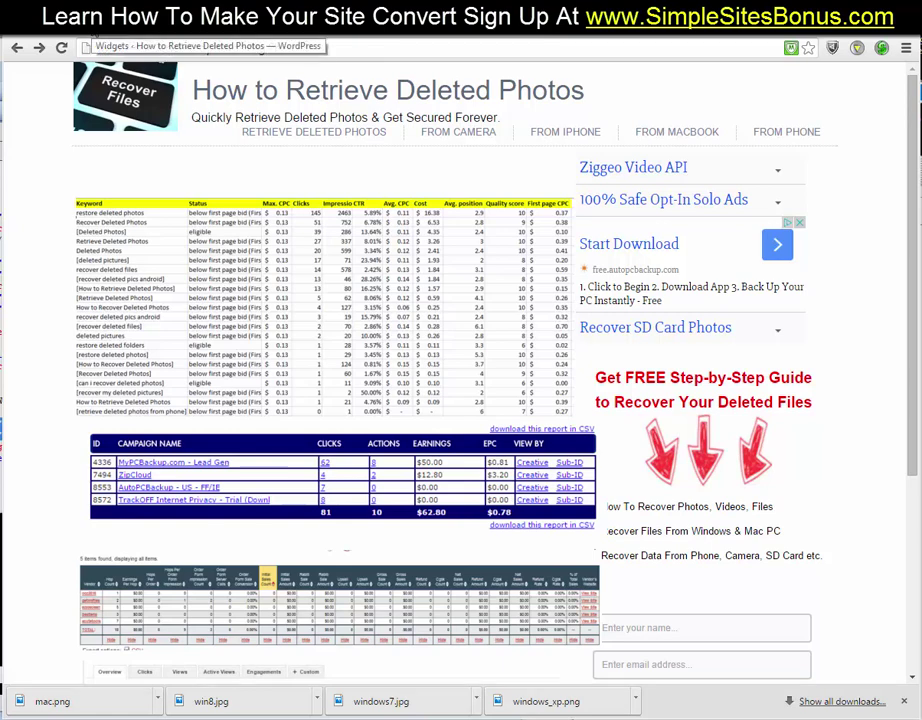
left_click(92, 20)
left_click(40, 20)
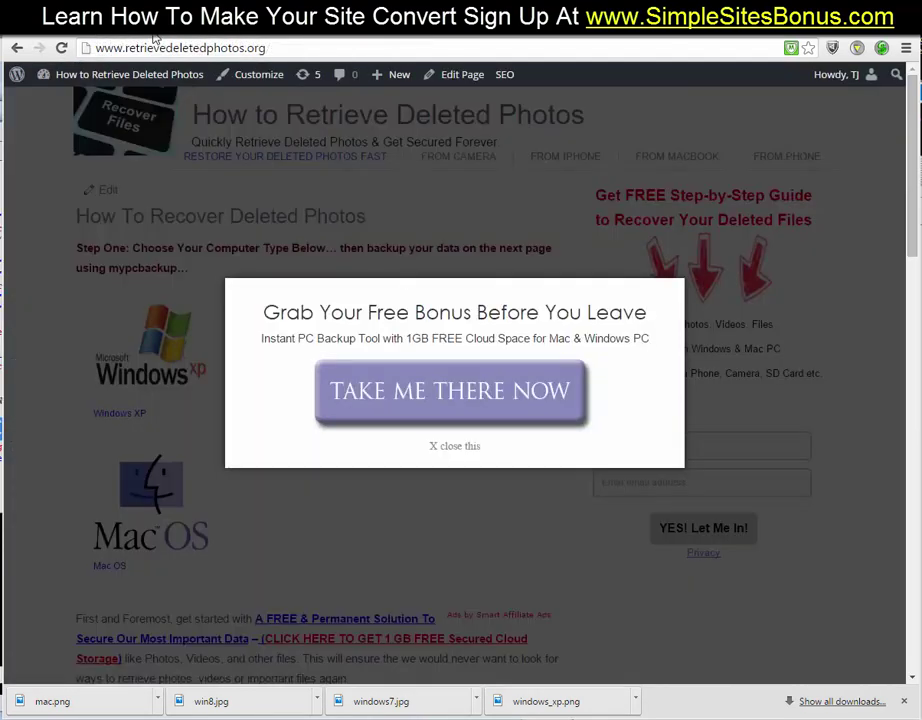
- Close the free bonus popup, view the From Phone page, and return to the homepage
left_click(456, 447)
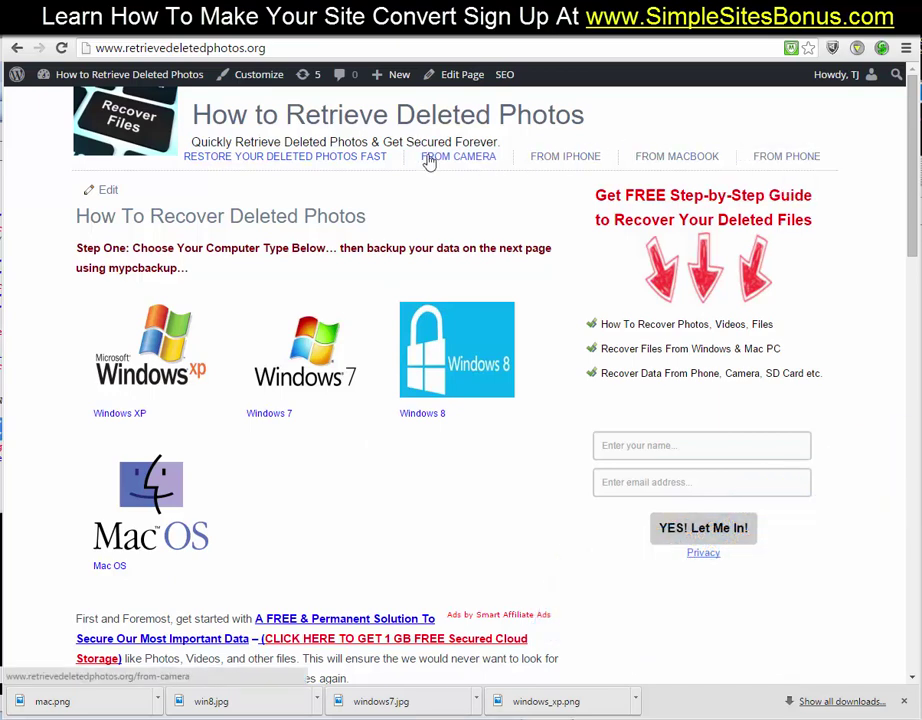
left_click(764, 165)
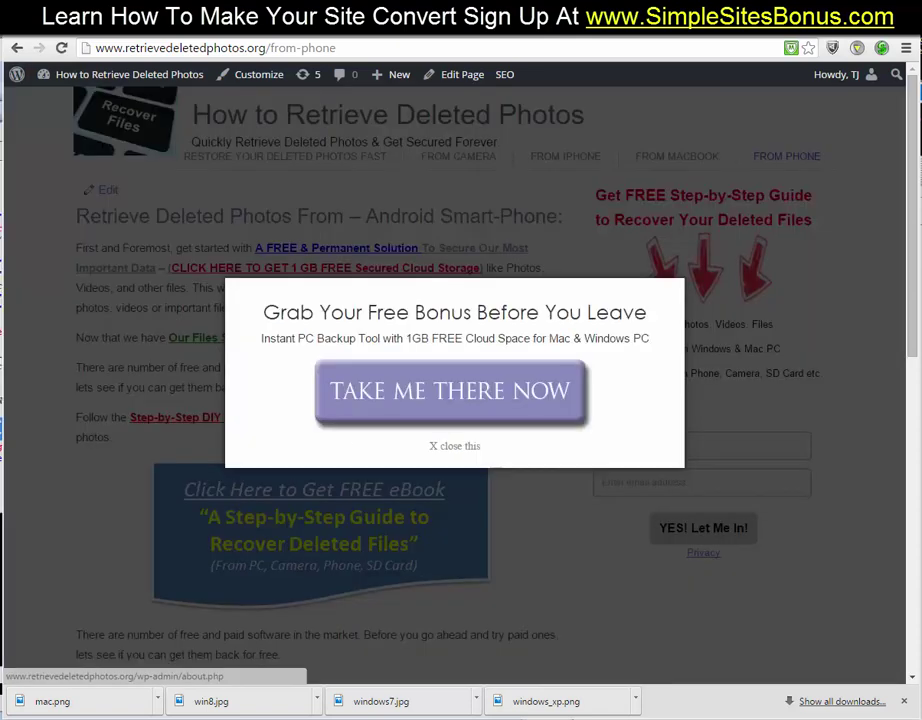
left_click(16, 47)
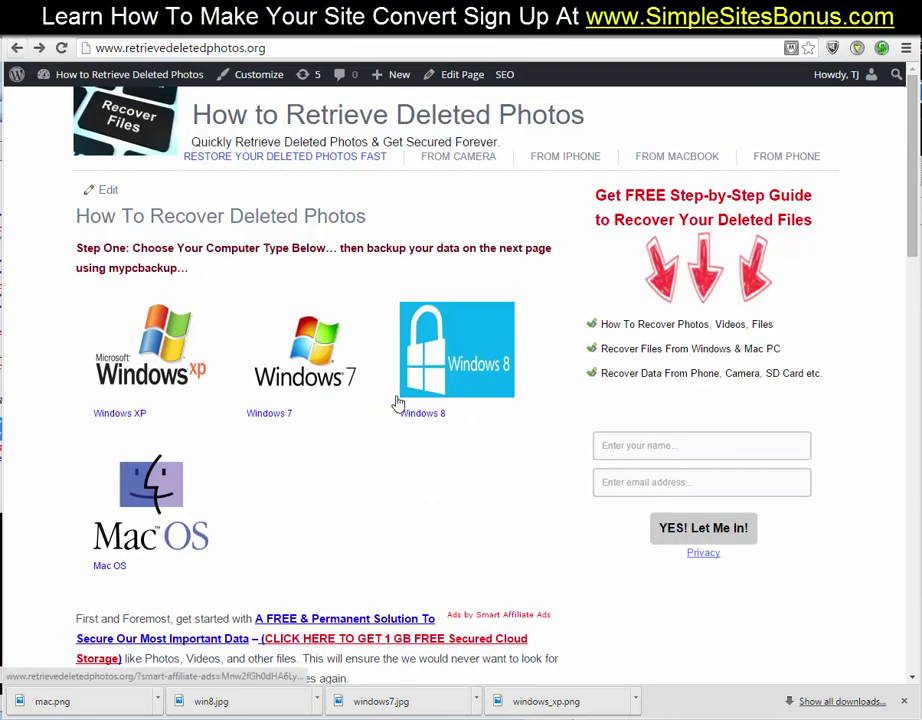